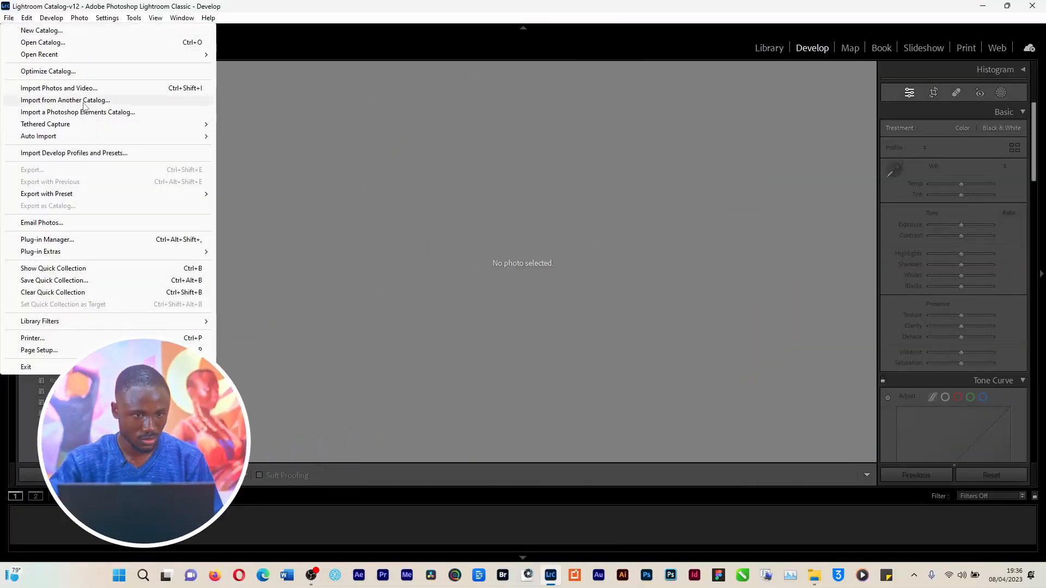
# Start importing photos and browse the folders on the Windows-SSD (C:) drive as a possible source
pyautogui.click(85, 92)
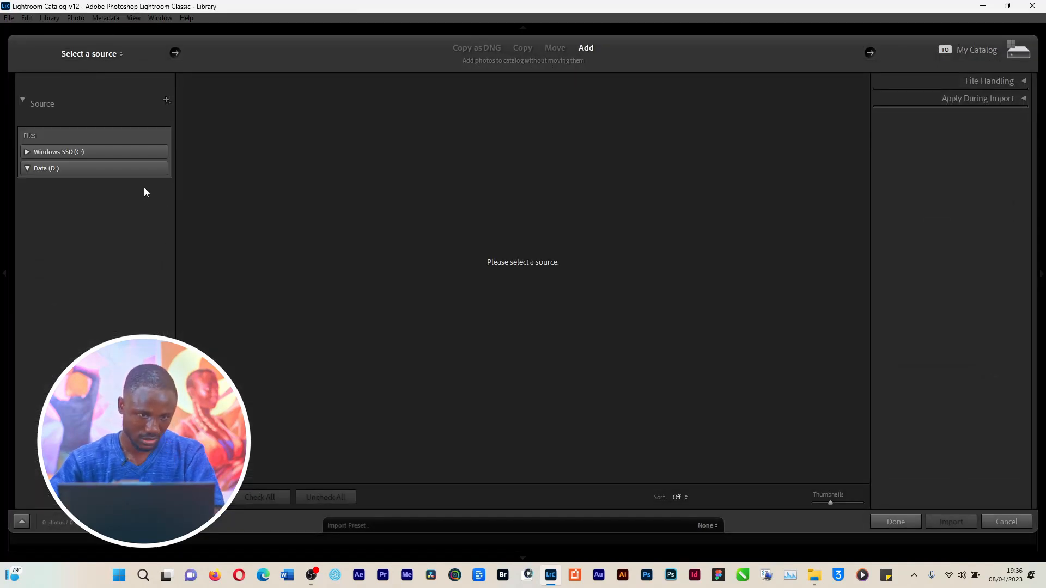
pyautogui.click(126, 169)
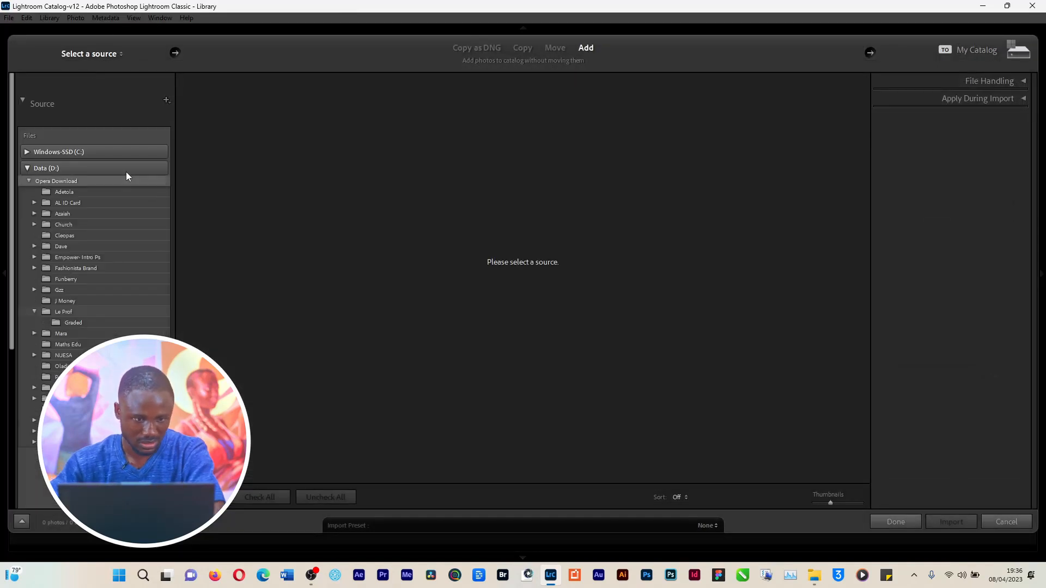
pyautogui.click(25, 168)
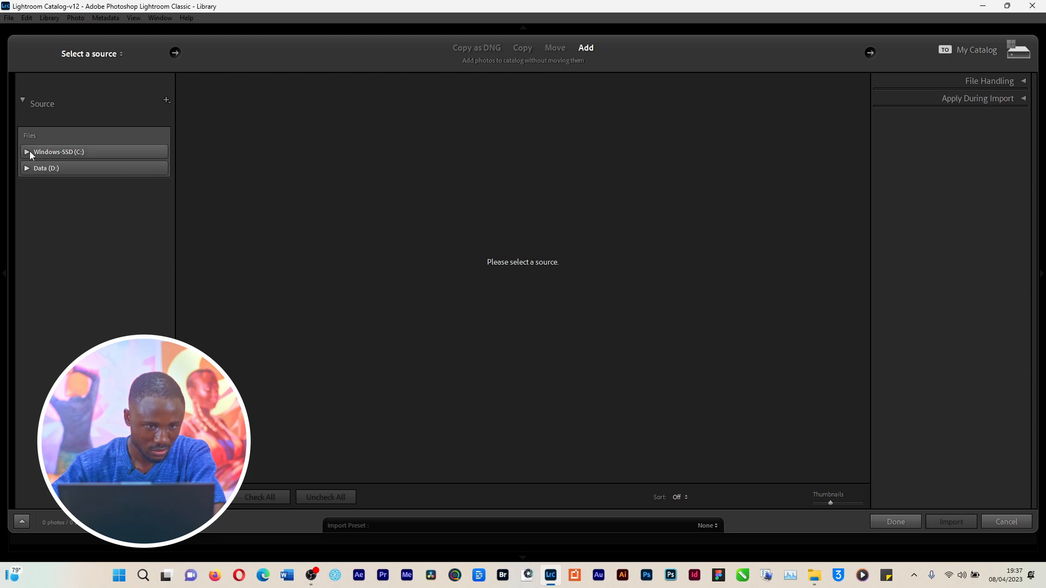
pyautogui.click(27, 152)
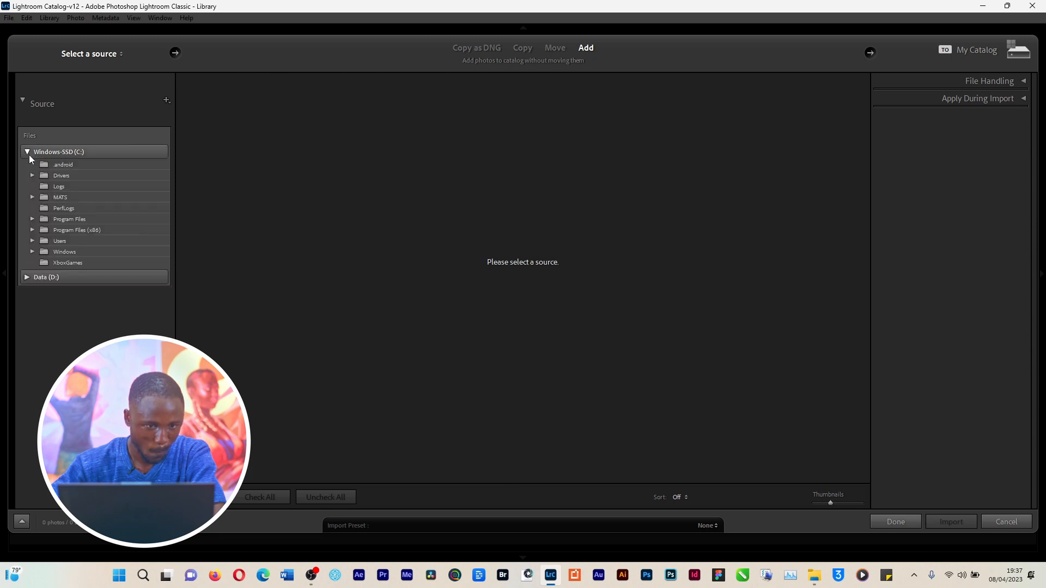
pyautogui.click(31, 230)
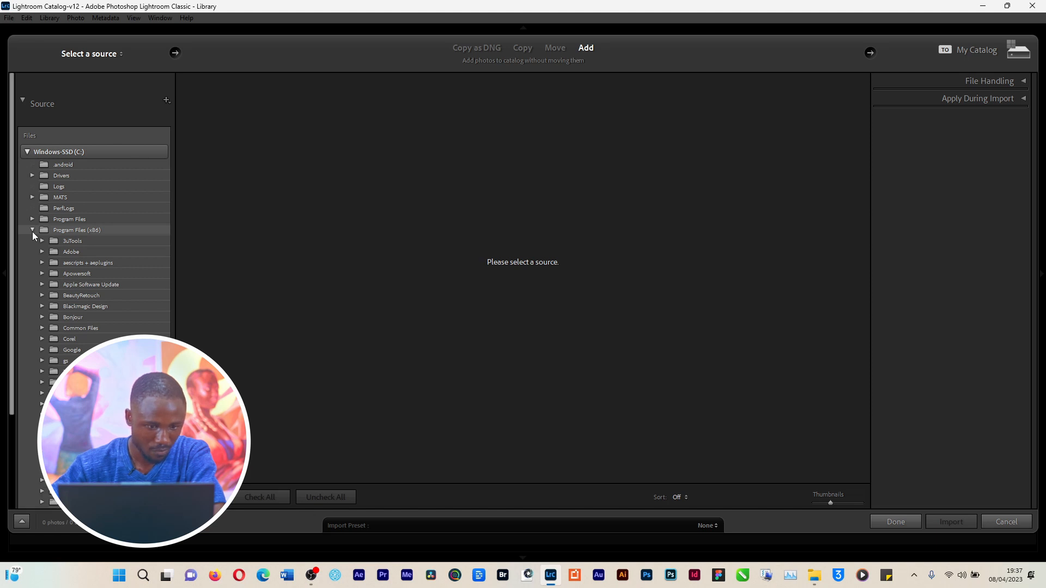
pyautogui.click(32, 231)
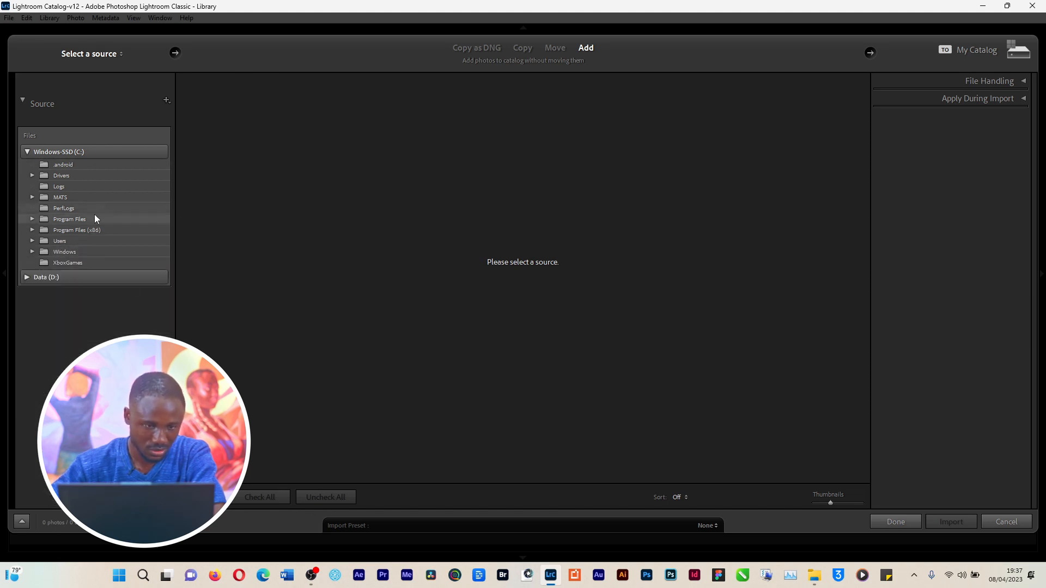
# Browse Data (D:) into Opera Download and Fashionista Brand, and choose the Fash folder as the import source
pyautogui.click(27, 277)
pyautogui.scroll(-2, 38, 317)
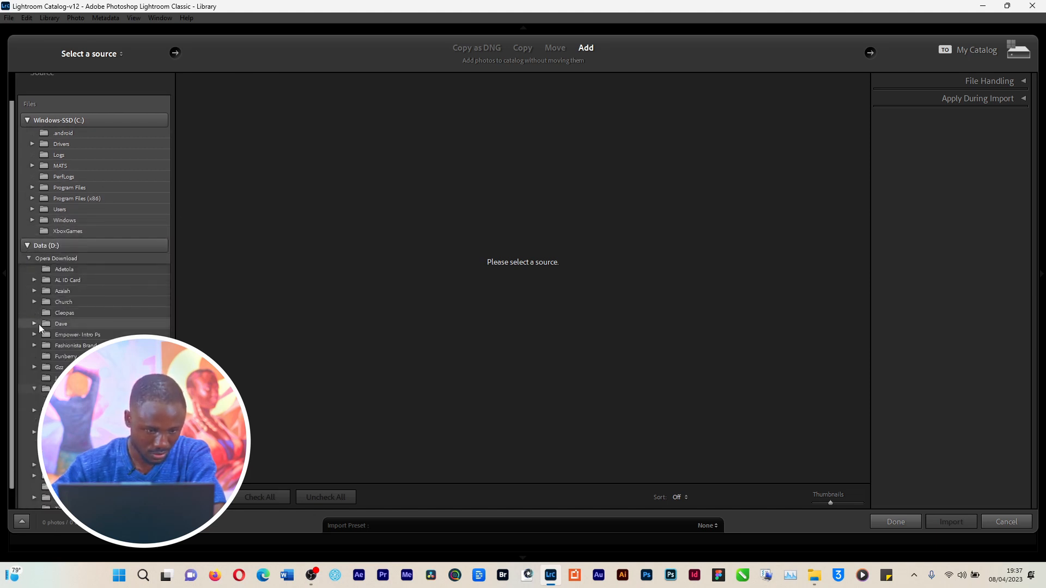
pyautogui.click(35, 325)
pyautogui.scroll(-1, 60, 344)
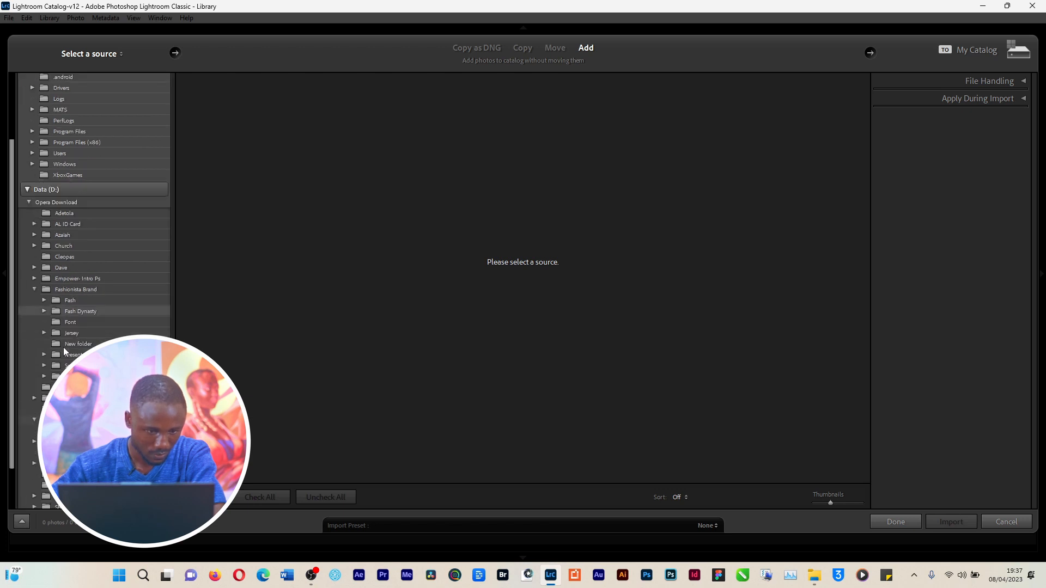
pyautogui.click(45, 301)
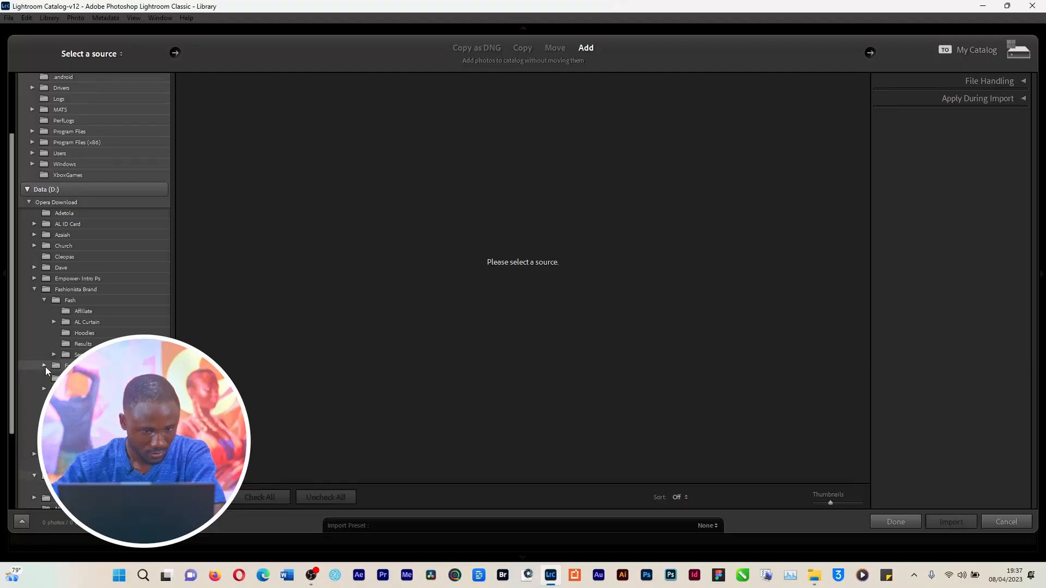
pyautogui.click(45, 366)
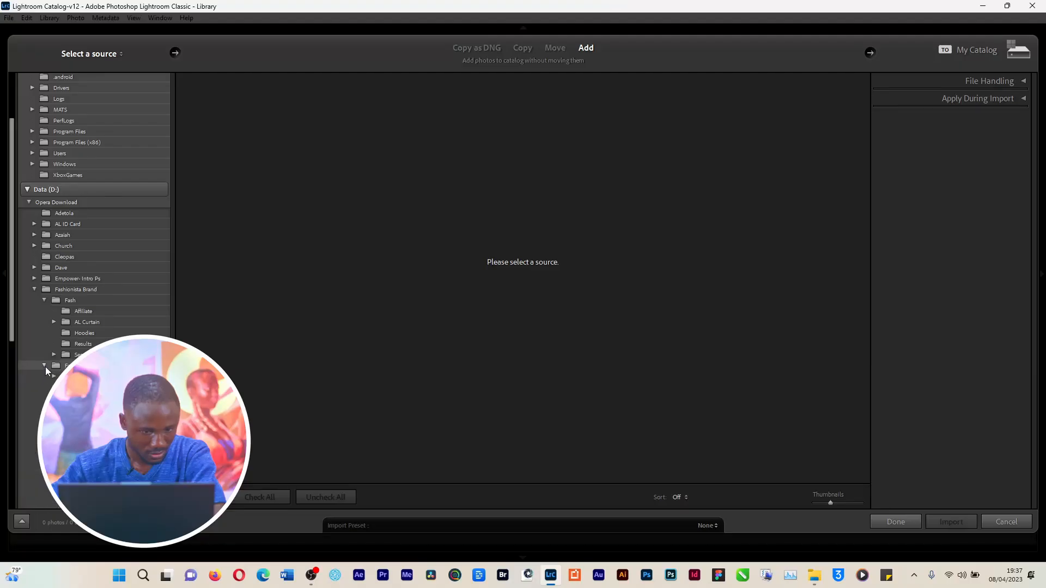
pyautogui.click(45, 367)
pyautogui.click(88, 300)
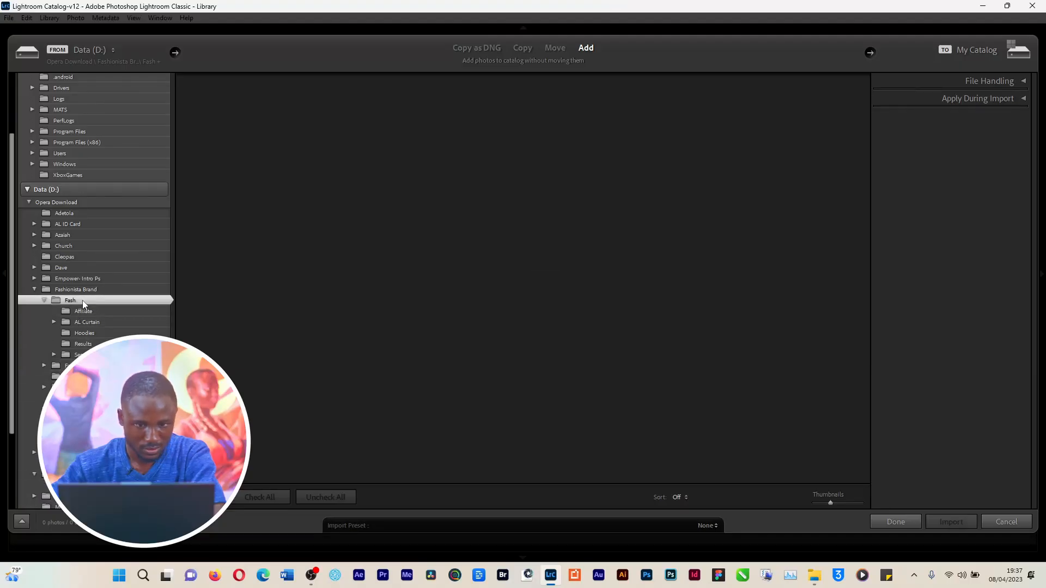
# Check the path of the track folder in File Explorer, and choose Fashionista Brand > YouTube > Fash > track as the import source in Lightroom Classic
pyautogui.hotkey('alt', 'Tab')
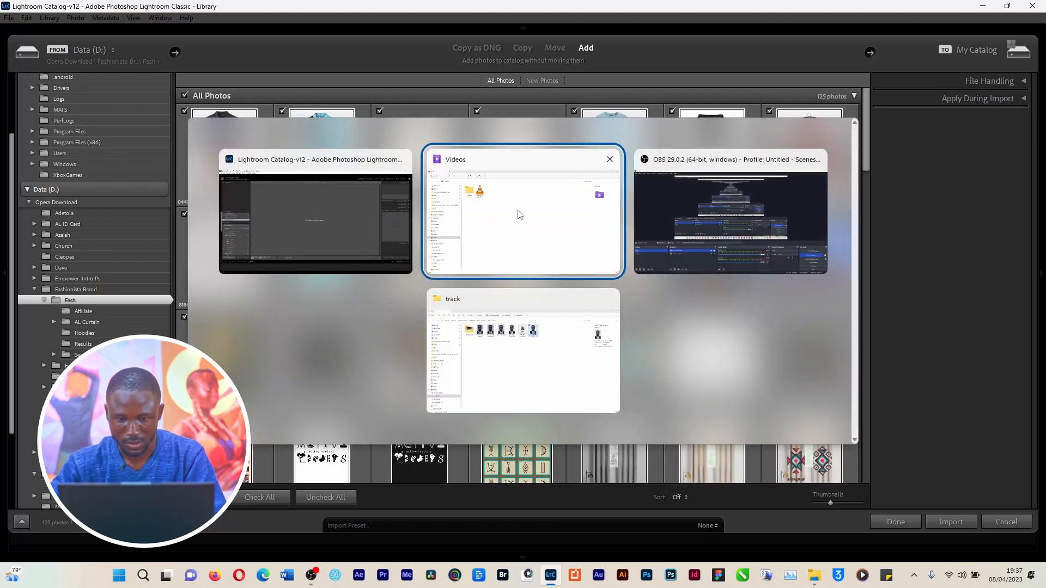
pyautogui.click(537, 318)
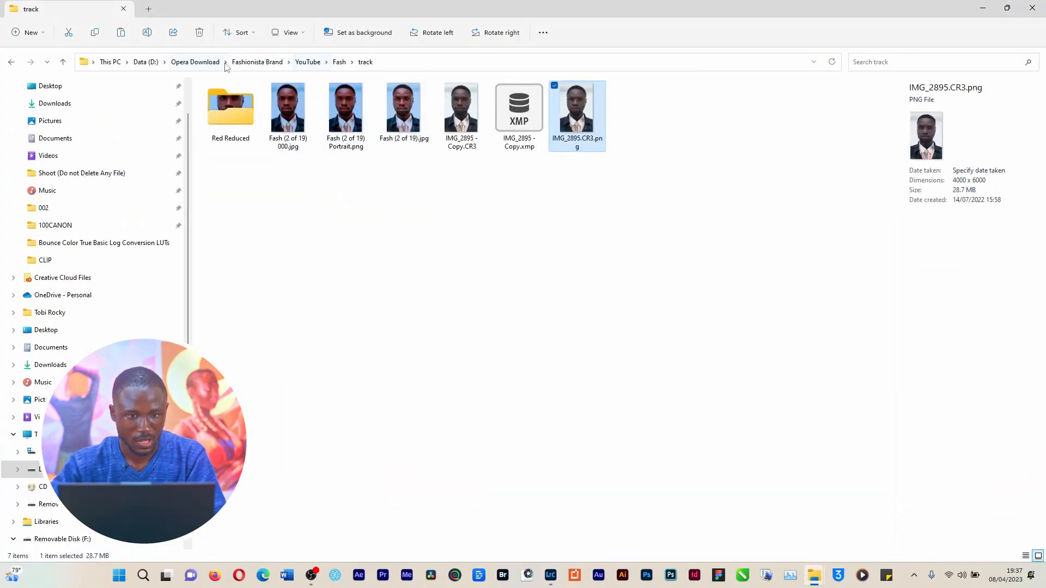
pyautogui.hotkey('alt', 'Tab')
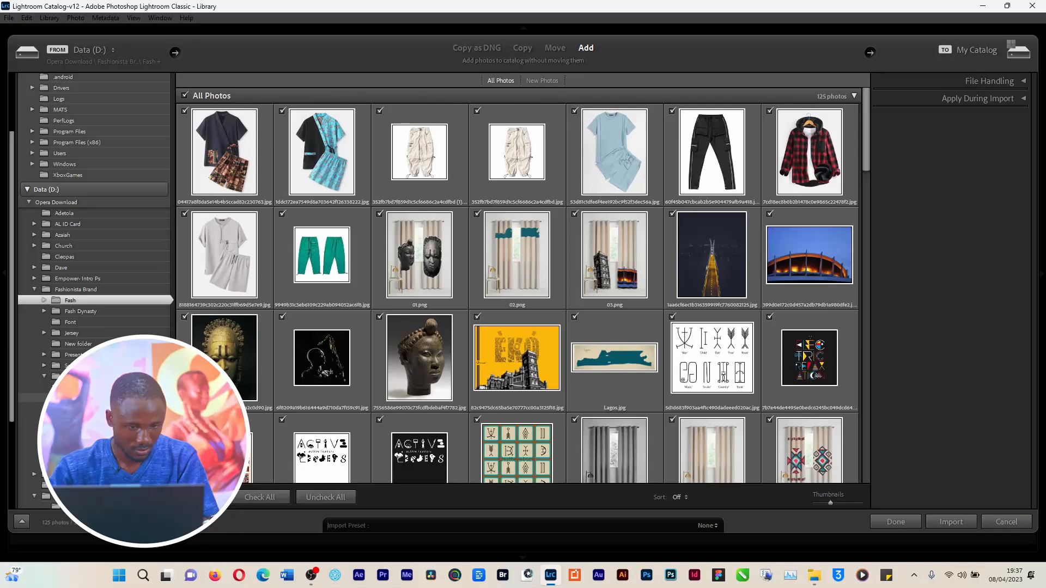
pyautogui.hotkey('alt', 'Tab')
pyautogui.hotkey('alt', 'Tab')
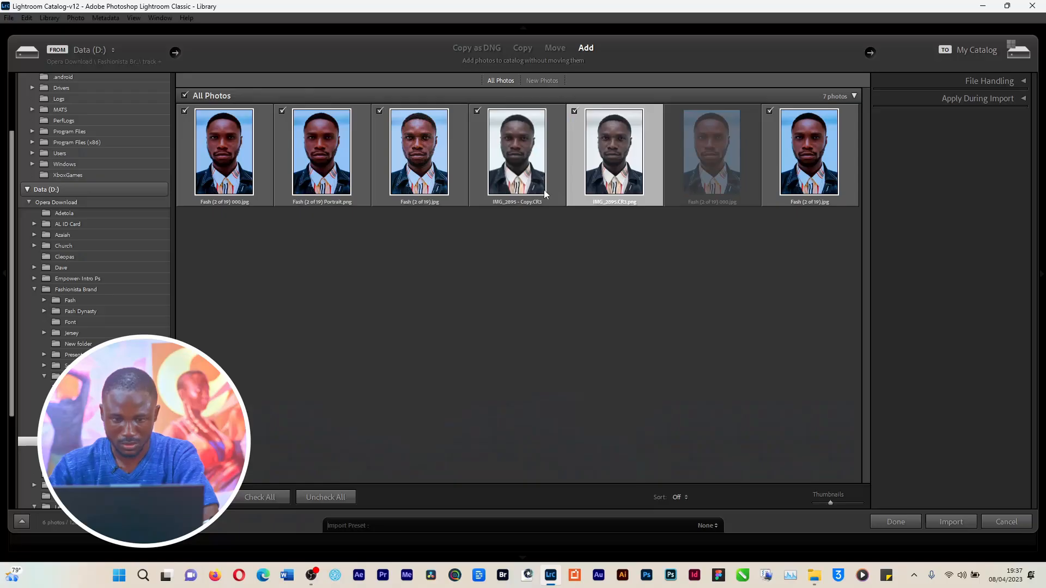
# Import only IMG_2895 - Copy.CR3, leaving all other photos unchecked, and open it in the Develop module
pyautogui.click(184, 96)
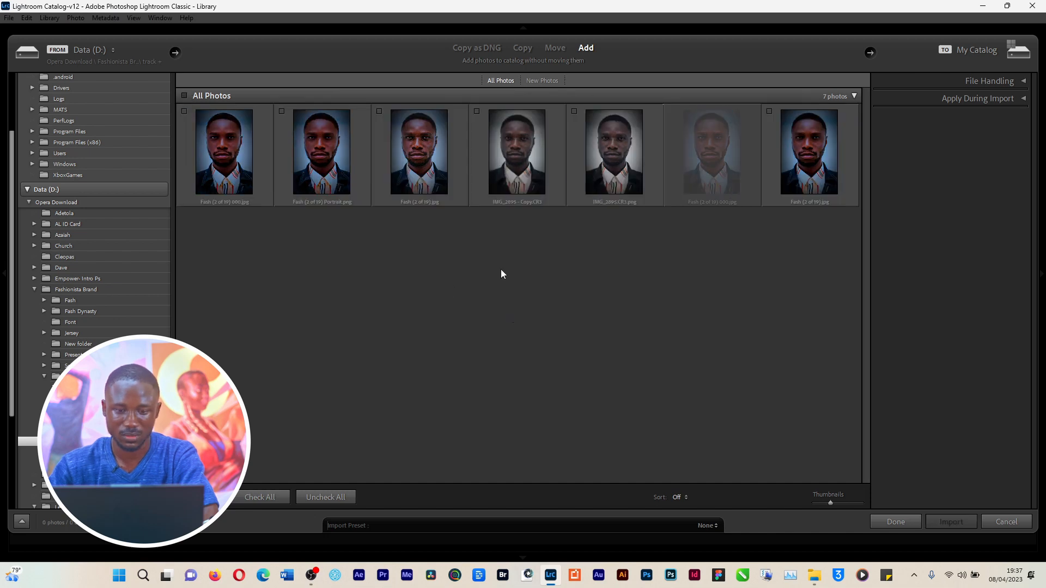
pyautogui.click(184, 96)
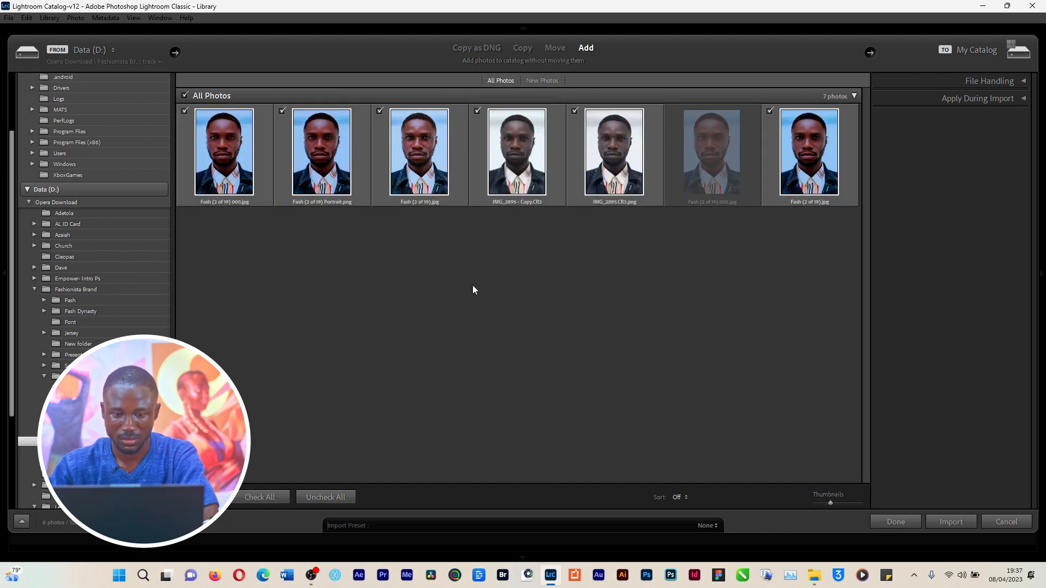
pyautogui.click(185, 96)
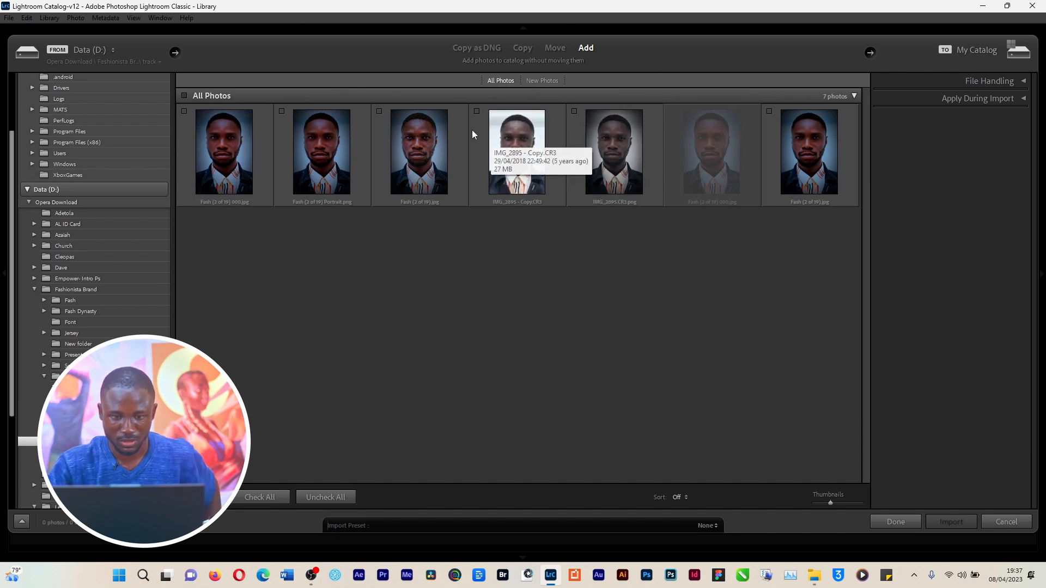
pyautogui.click(477, 111)
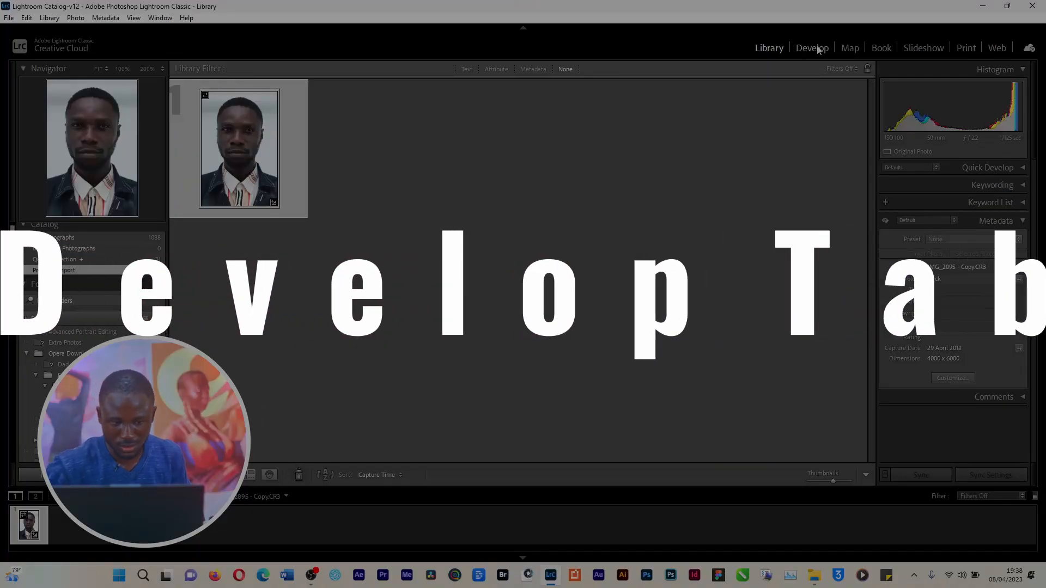
pyautogui.click(814, 49)
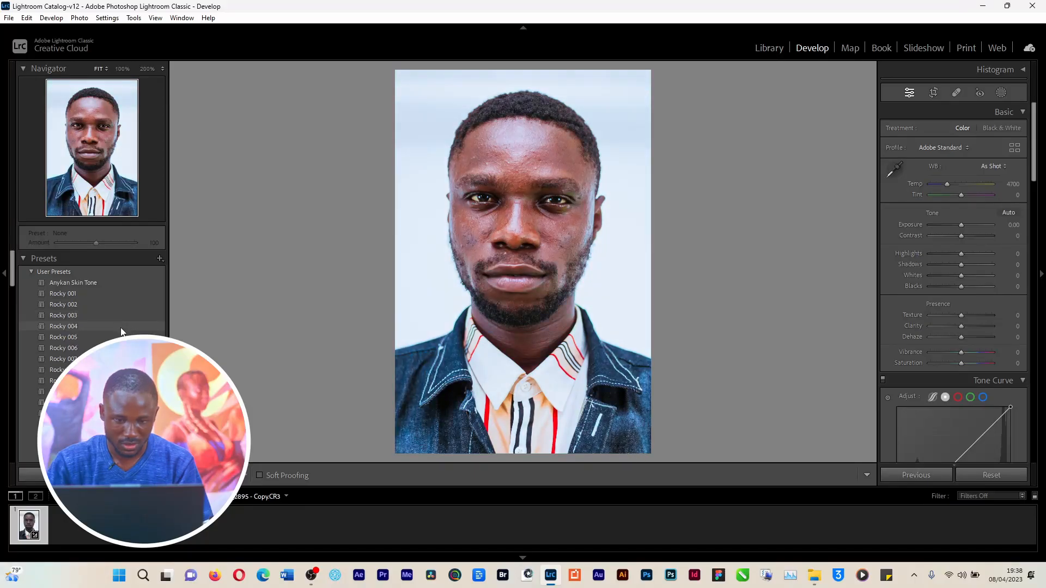
# Try the presets Rocky 003 and Rocky 010, reduce Rocky 010's amount to 25, and undo back to Rocky 003
pyautogui.click(124, 318)
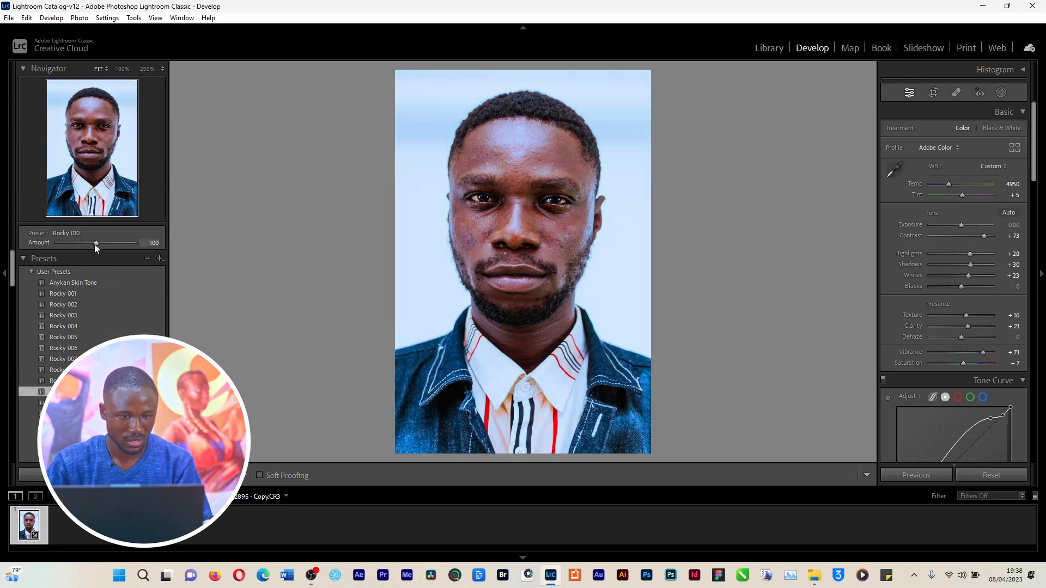
pyautogui.moveTo(93, 245); pyautogui.dragTo(67, 253)
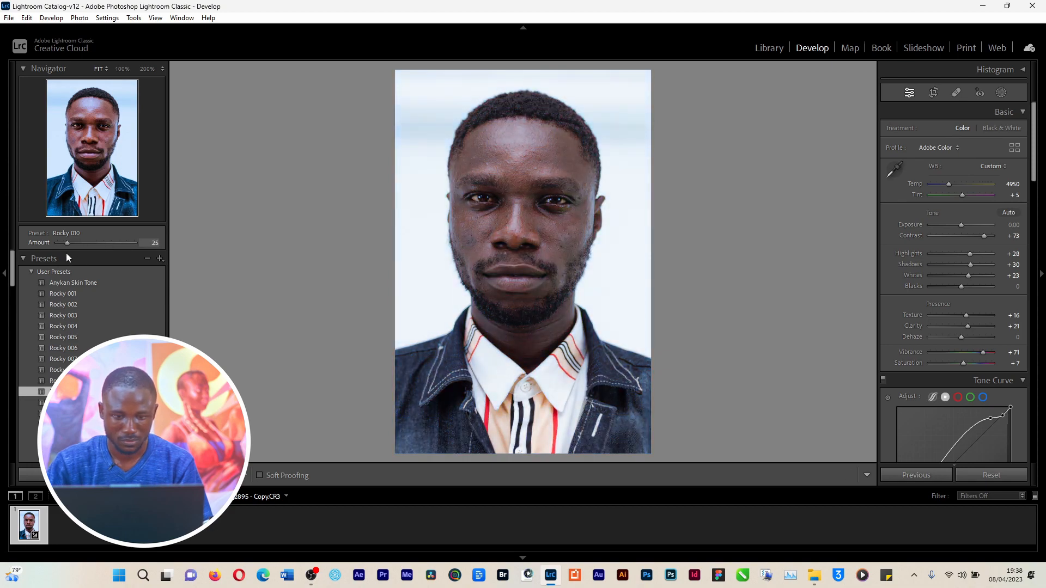
pyautogui.hotkey('ctrl', 'z')
pyautogui.hotkey('ctrl', 'z')
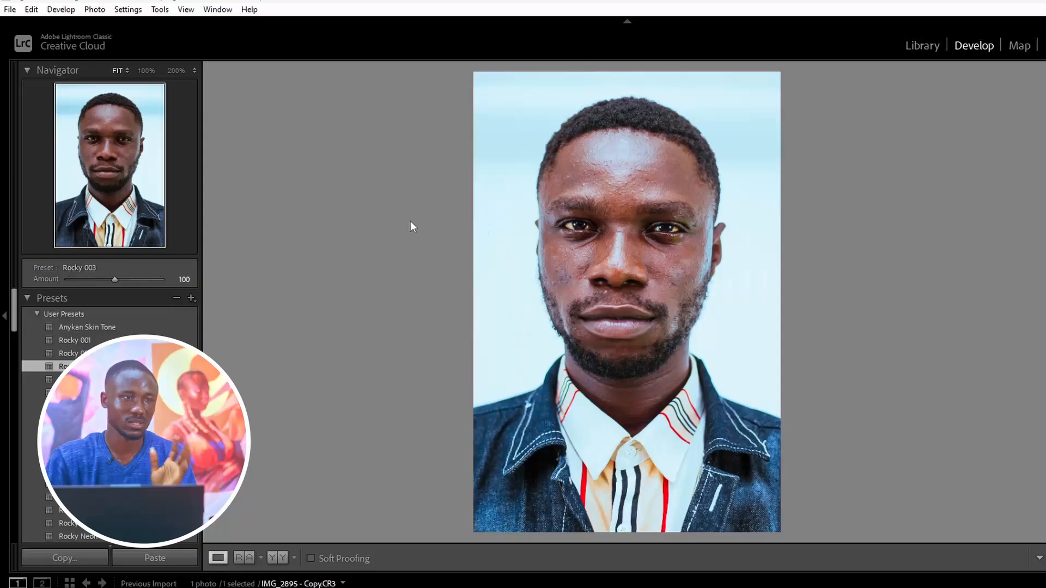
# Inspect the portrait at 200%, reset all its develop settings, and expand the histogram
pyautogui.moveTo(100, 134); pyautogui.dragTo(140, 154)
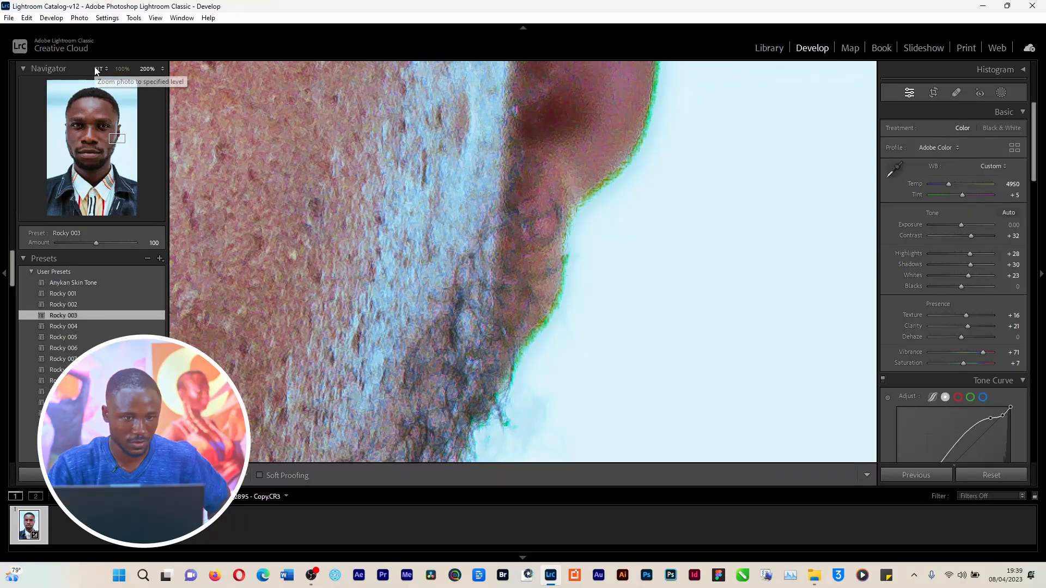
pyautogui.click(99, 68)
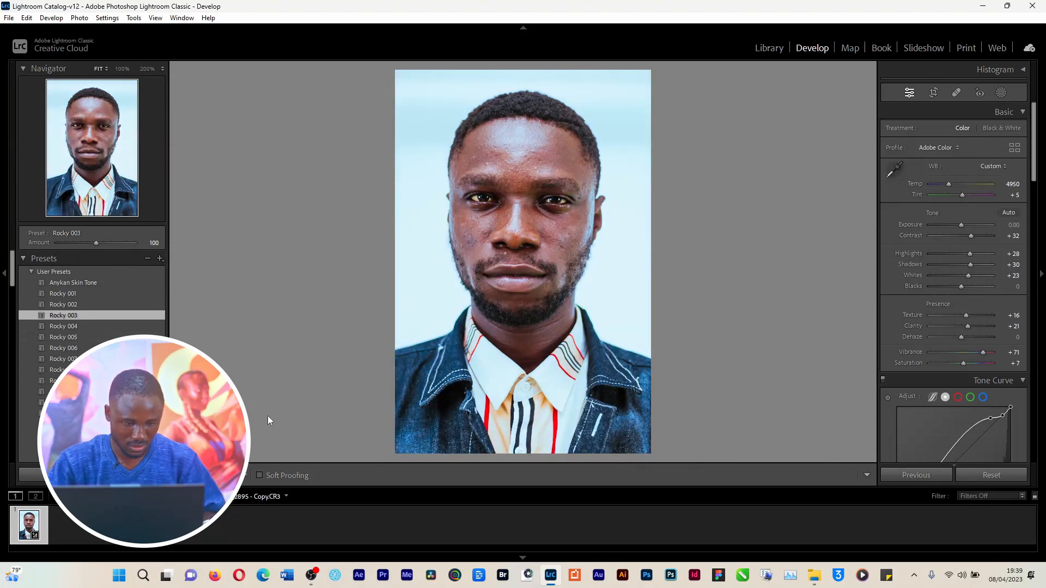
pyautogui.rightClick(456, 326)
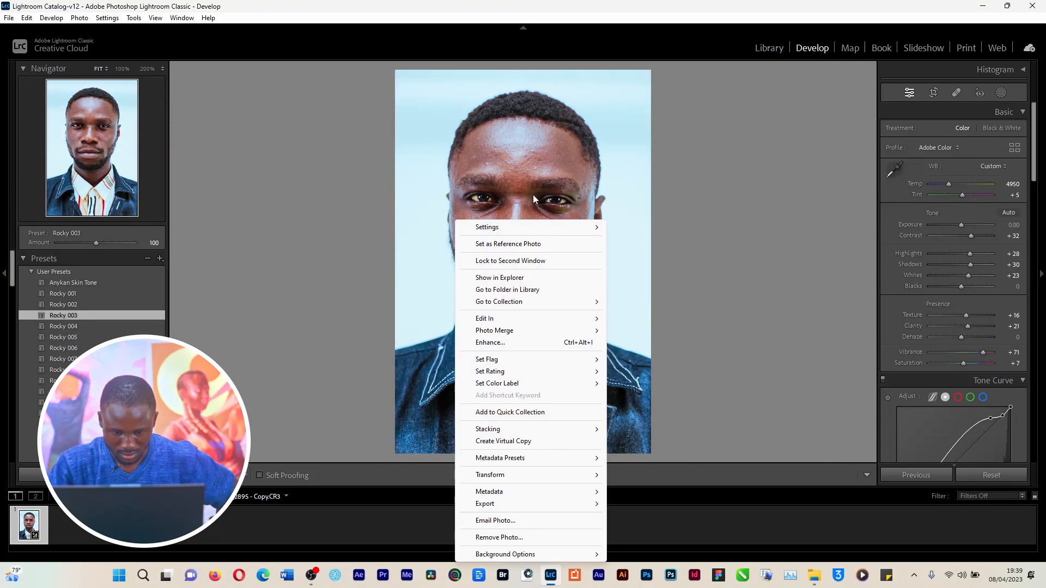
pyautogui.click(971, 473)
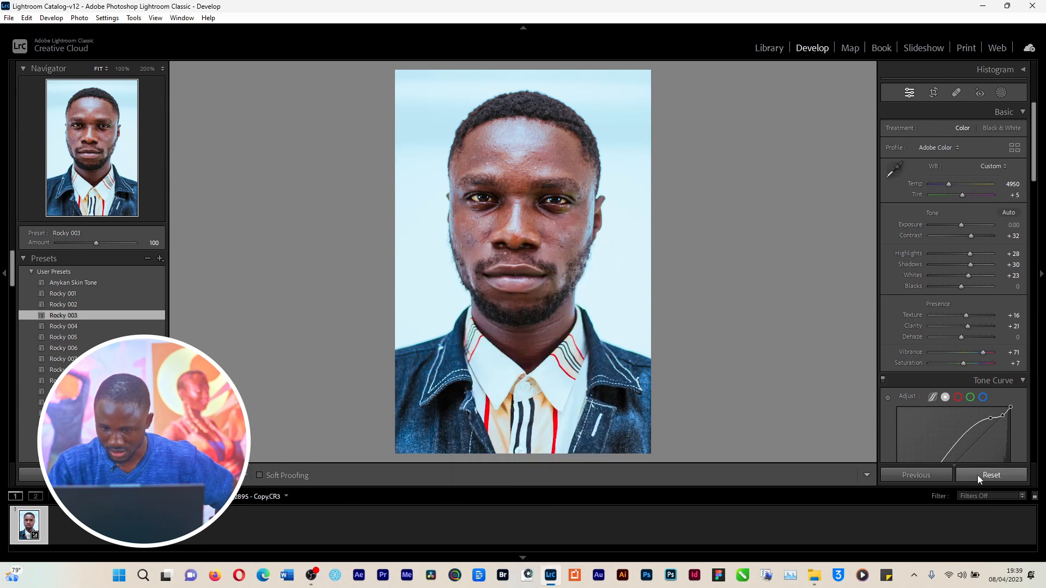
pyautogui.click(977, 475)
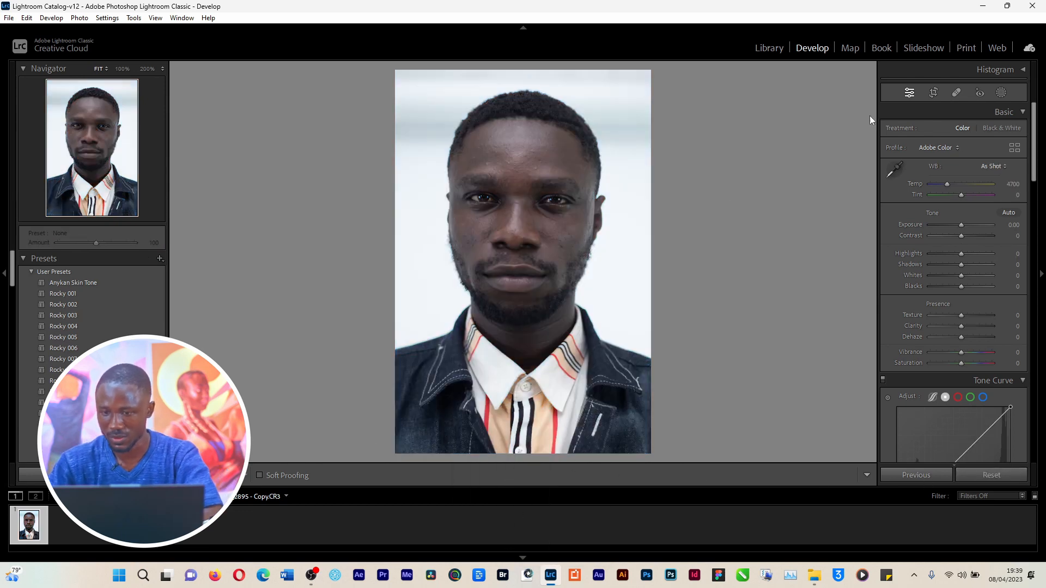
pyautogui.click(1023, 71)
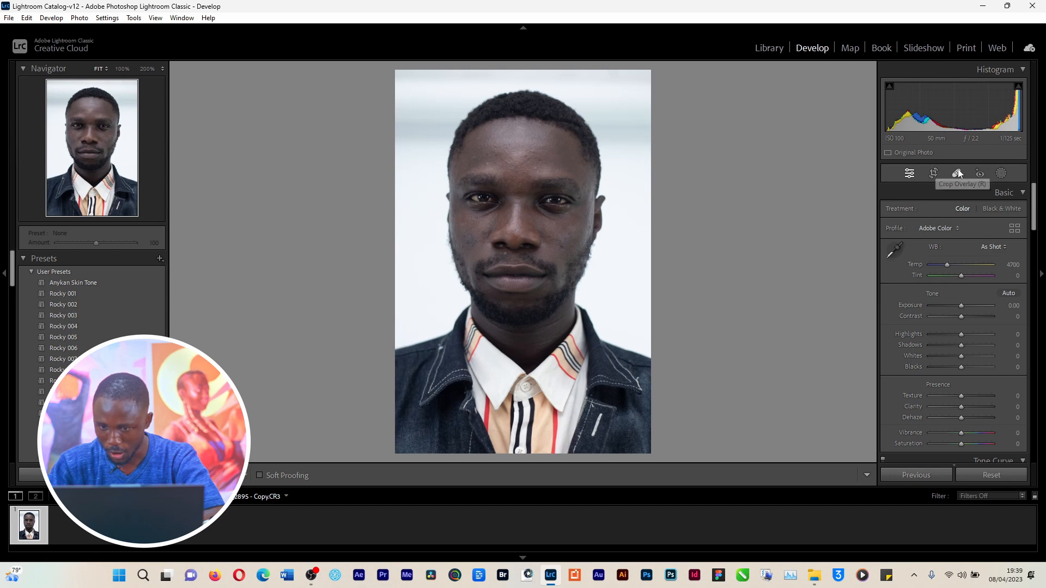
# Try to crop the portrait slightly tighter from its lower edge at the original aspect ratio
pyautogui.click(934, 173)
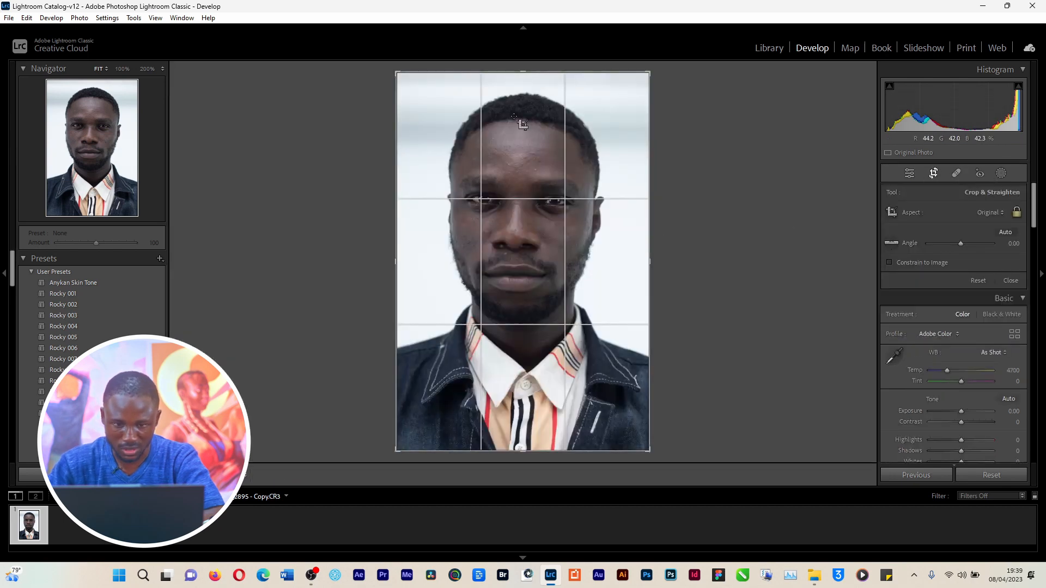
pyautogui.moveTo(519, 452)
pyautogui.mouseDown()
pyautogui.moveTo(524, 398)
pyautogui.moveTo(530, 450)
pyautogui.mouseUp()
pyautogui.press('Return')
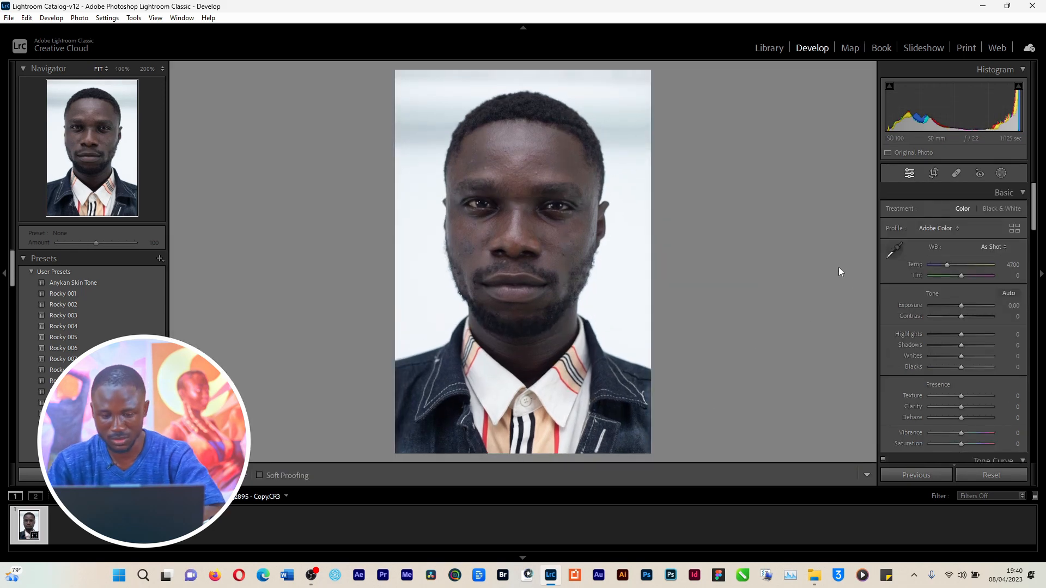
pyautogui.hotkey('ctrl', 'z')
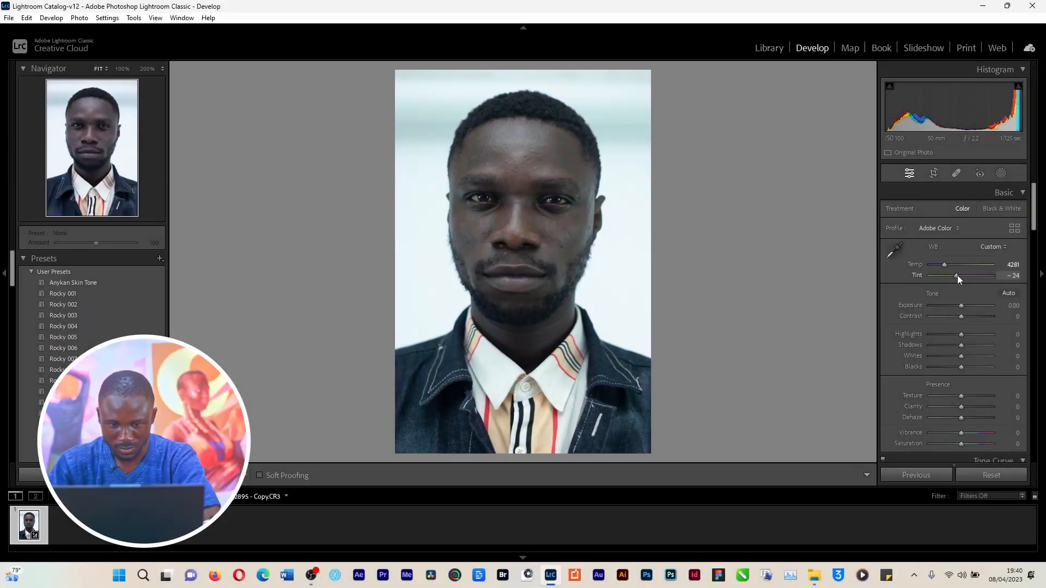
# Set the temperature to 4281, tint to +5, exposure to +0.53, contrast to -2 and highlights to -100
pyautogui.moveTo(957, 275); pyautogui.dragTo(961, 316)
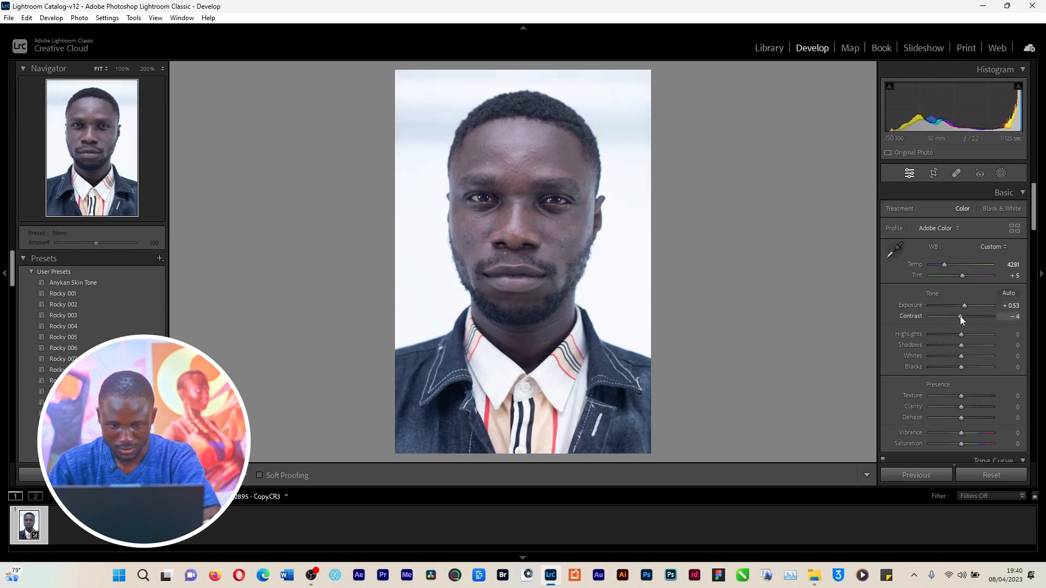
pyautogui.scroll(-3, 1034, 218)
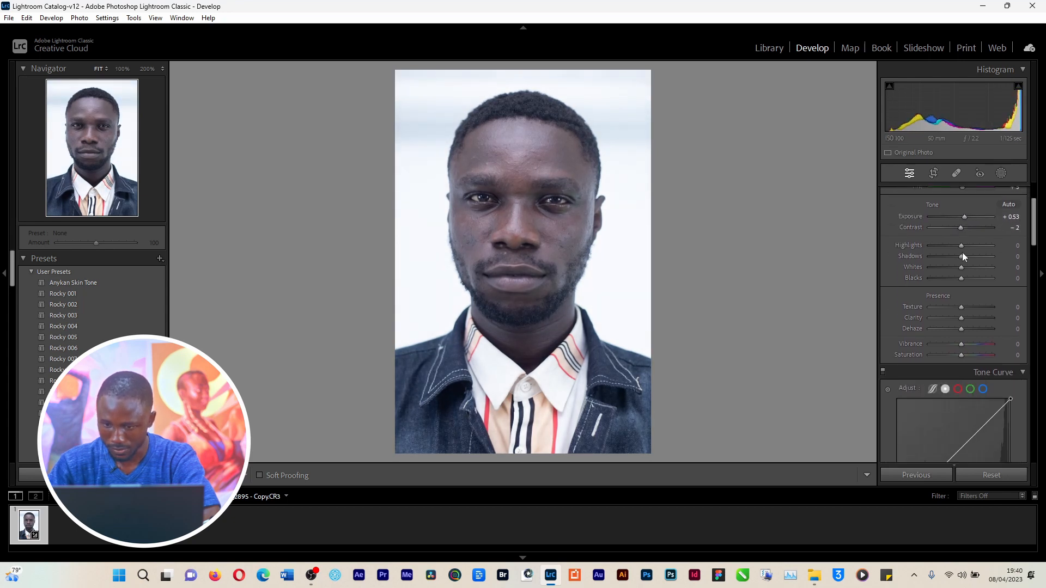
pyautogui.moveTo(961, 247); pyautogui.dragTo(926, 250)
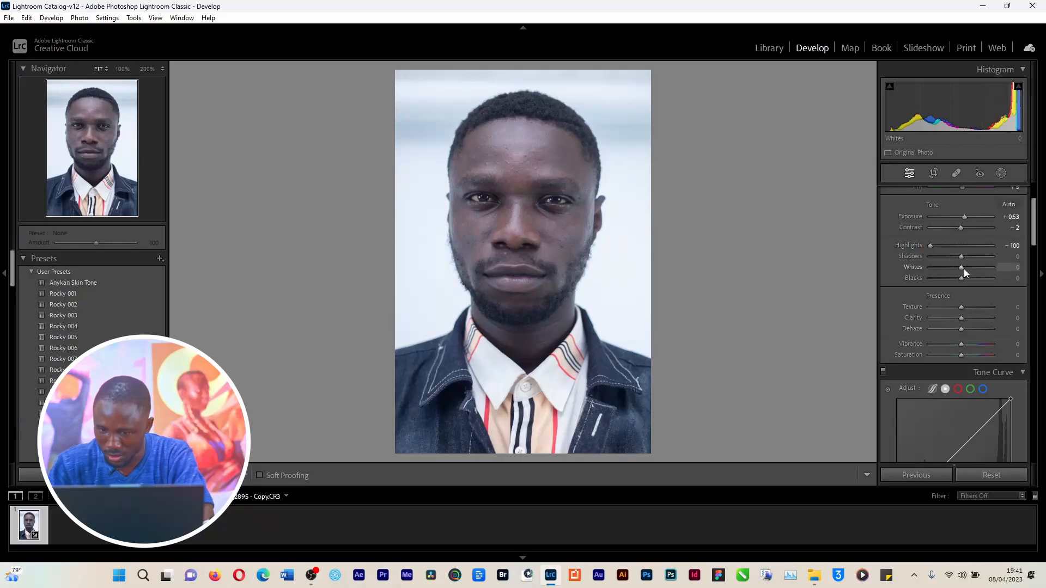
# Try shadows at +40, undo that change, and set the whites to -56
pyautogui.moveTo(963, 257)
pyautogui.mouseDown()
pyautogui.moveTo(977, 257)
pyautogui.moveTo(941, 257)
pyautogui.moveTo(974, 258)
pyautogui.mouseUp()
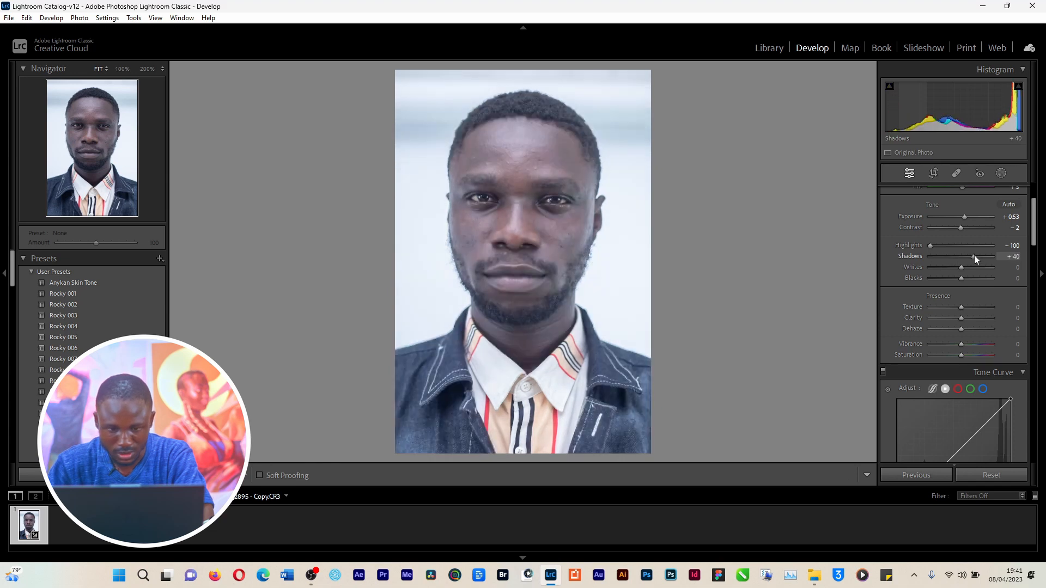
pyautogui.hotkey('ctrl', 'z')
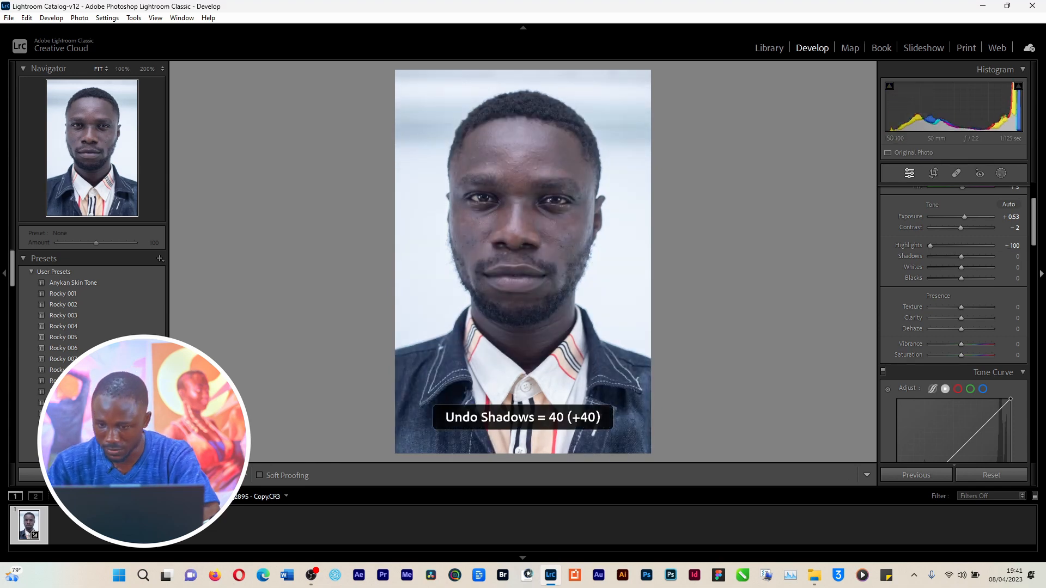
pyautogui.moveTo(962, 268)
pyautogui.mouseDown()
pyautogui.moveTo(976, 265)
pyautogui.moveTo(944, 266)
pyautogui.mouseUp()
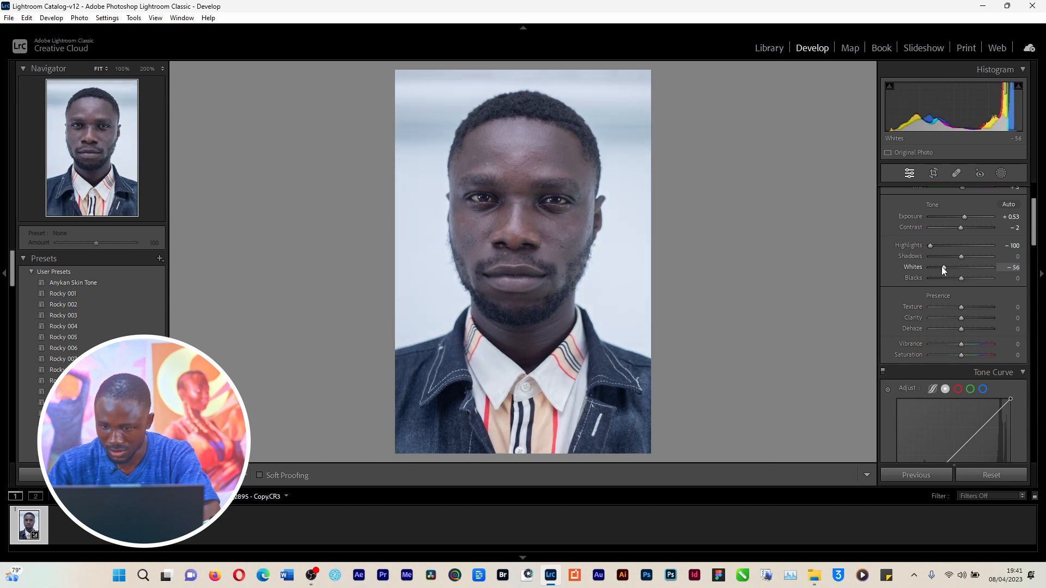
# Set texture to +11, clarity to +2, dehaze to +16, vibrance to +40 and saturation to +9
pyautogui.scroll(-2, 982, 237)
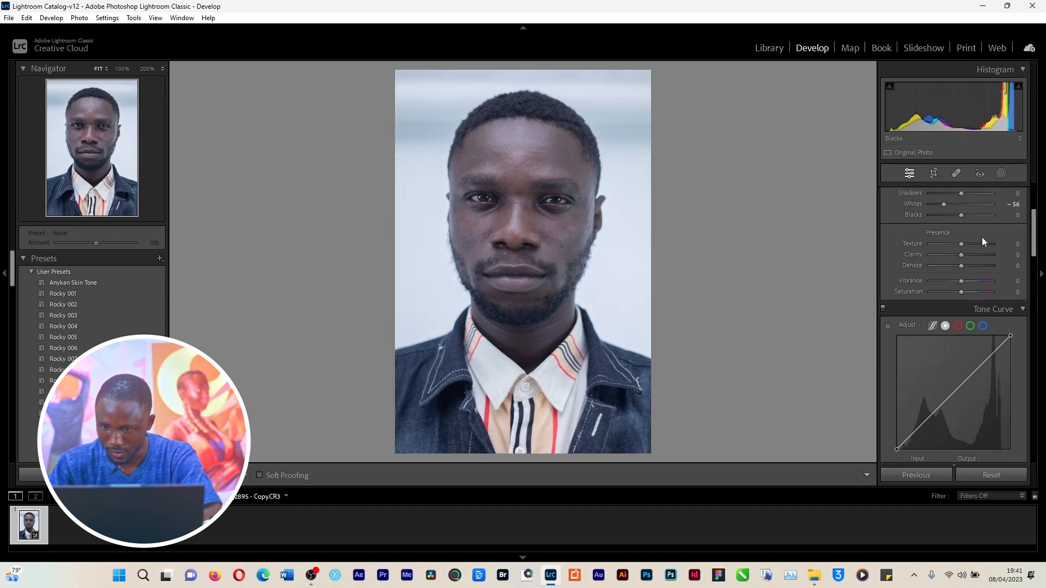
pyautogui.moveTo(961, 243); pyautogui.dragTo(964, 240)
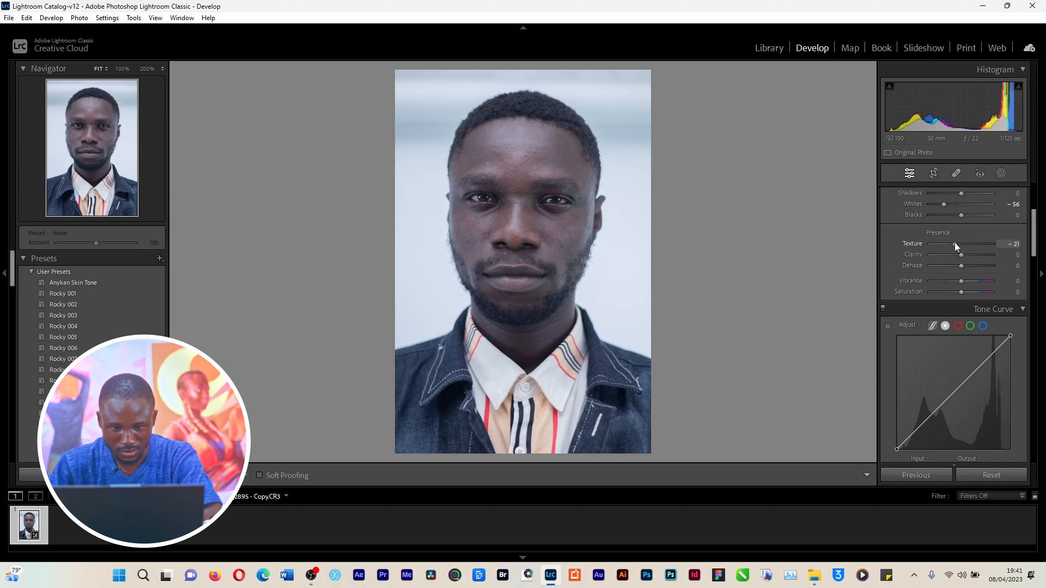
pyautogui.moveTo(954, 243); pyautogui.dragTo(954, 243)
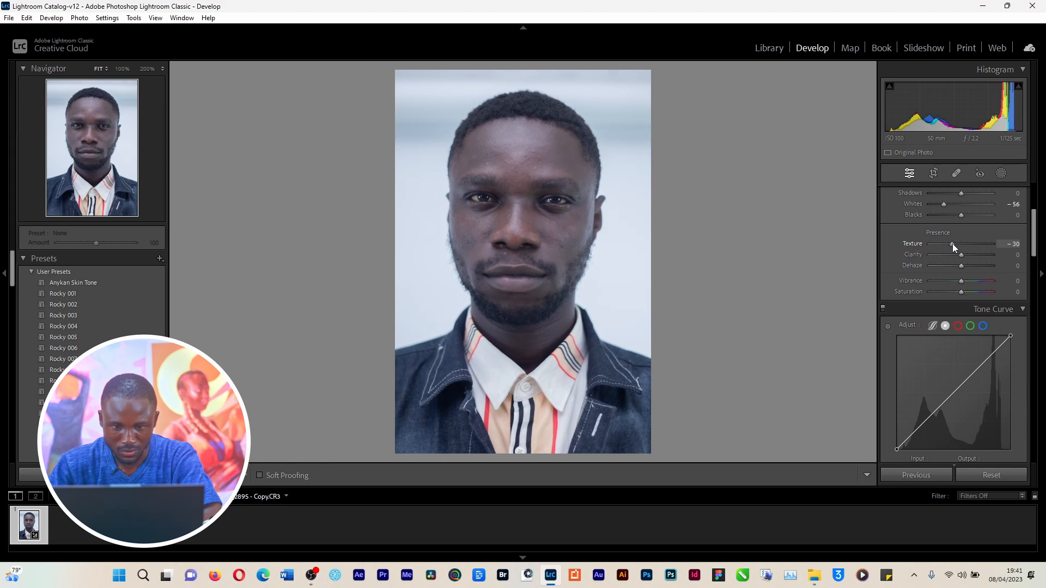
pyautogui.moveTo(956, 244); pyautogui.dragTo(959, 246)
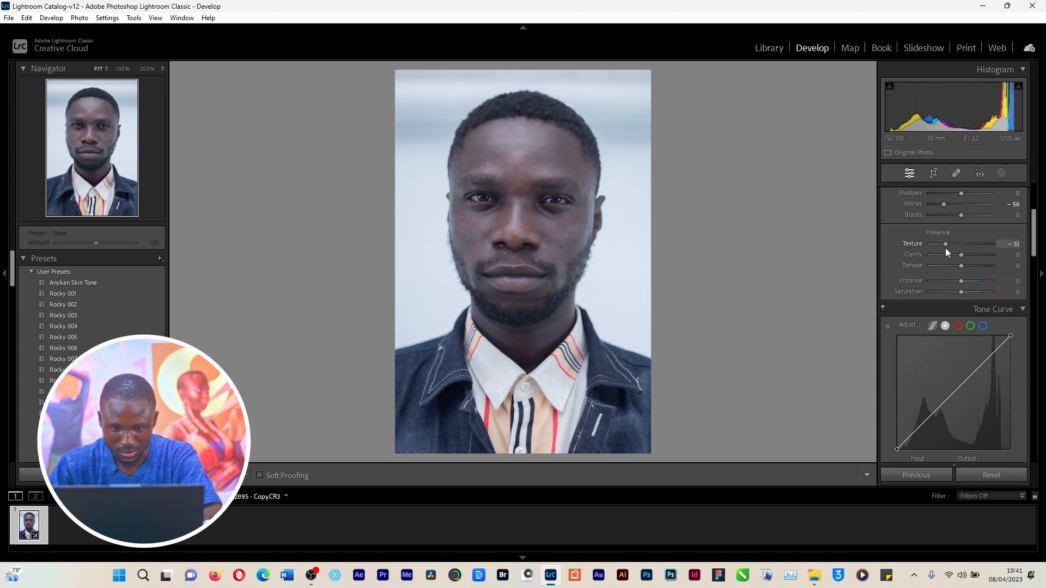
pyautogui.moveTo(946, 252); pyautogui.dragTo(977, 281)
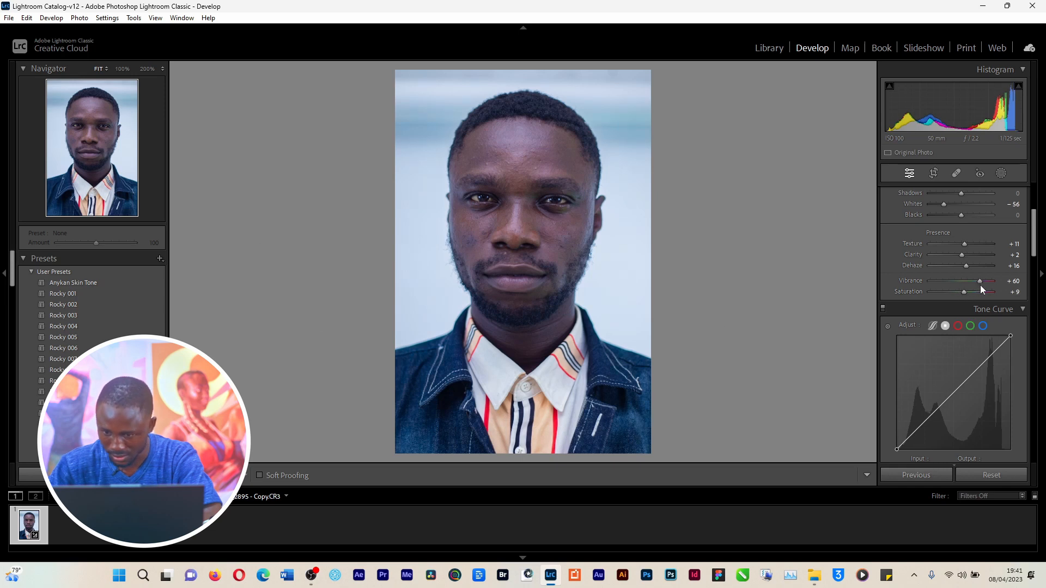
pyautogui.moveTo(980, 279); pyautogui.dragTo(976, 279)
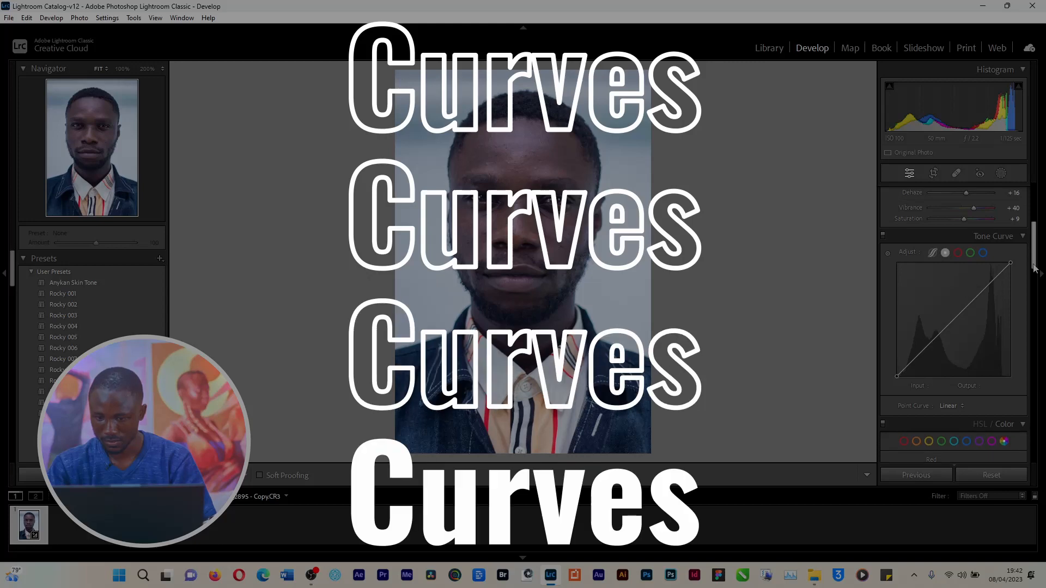
# Shape the tone curve into a gentle S with an upper point at about 196/206 and a lower point at 92/85
pyautogui.scroll(-1, 1035, 267)
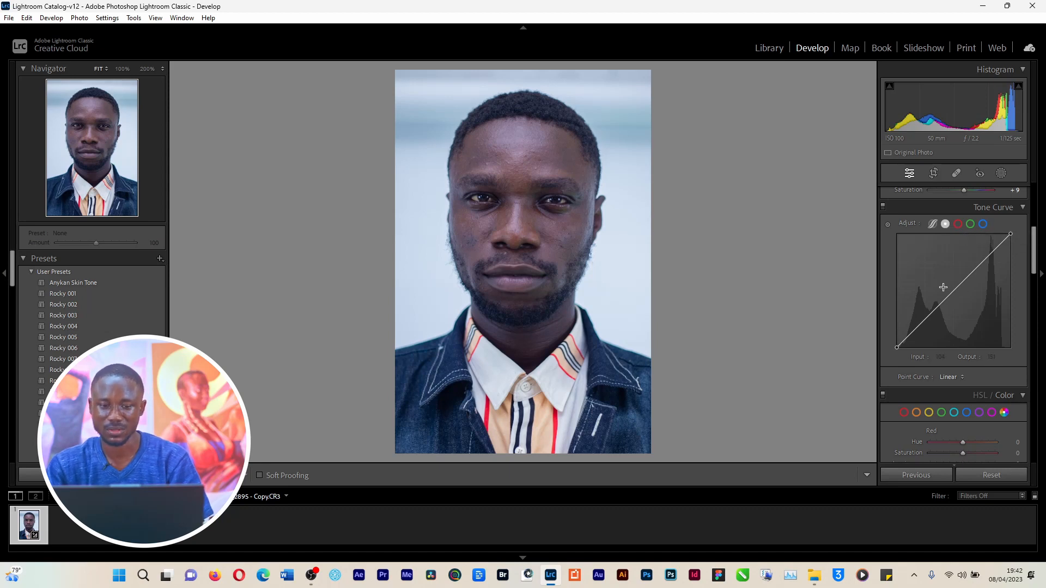
pyautogui.moveTo(986, 257); pyautogui.dragTo(985, 255)
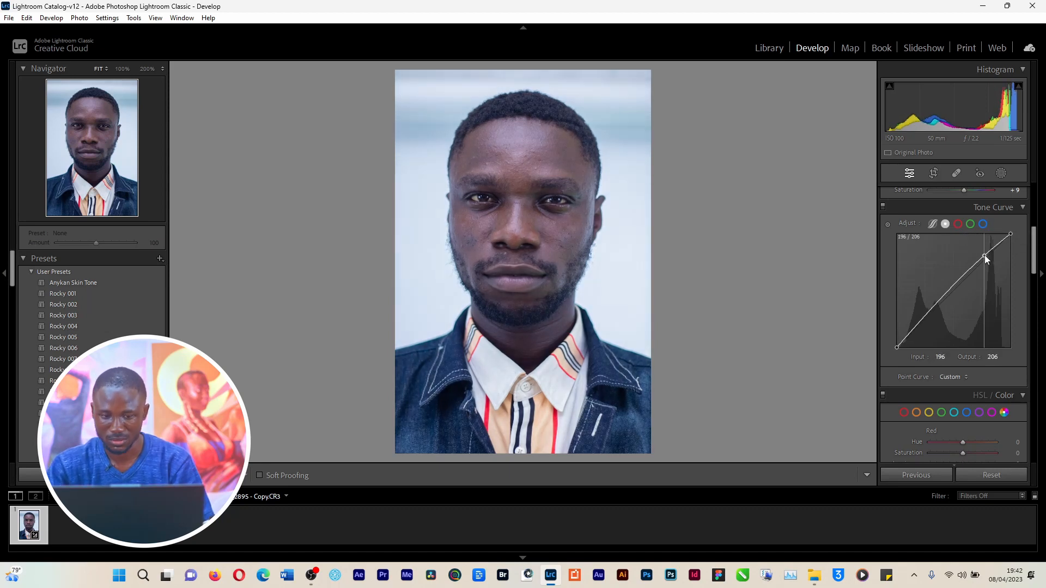
pyautogui.click(934, 310)
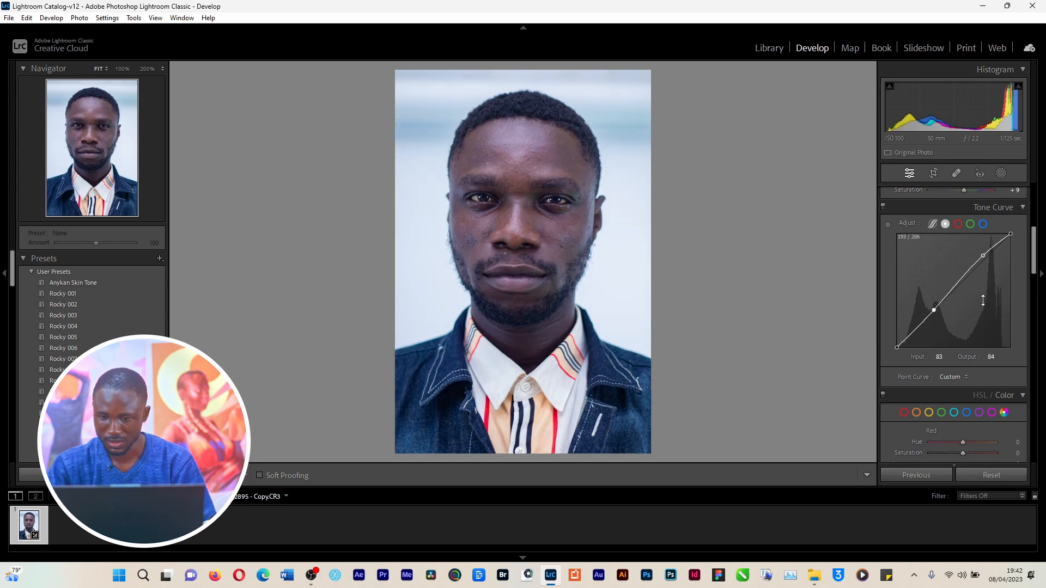
pyautogui.moveTo(935, 311); pyautogui.dragTo(937, 309)
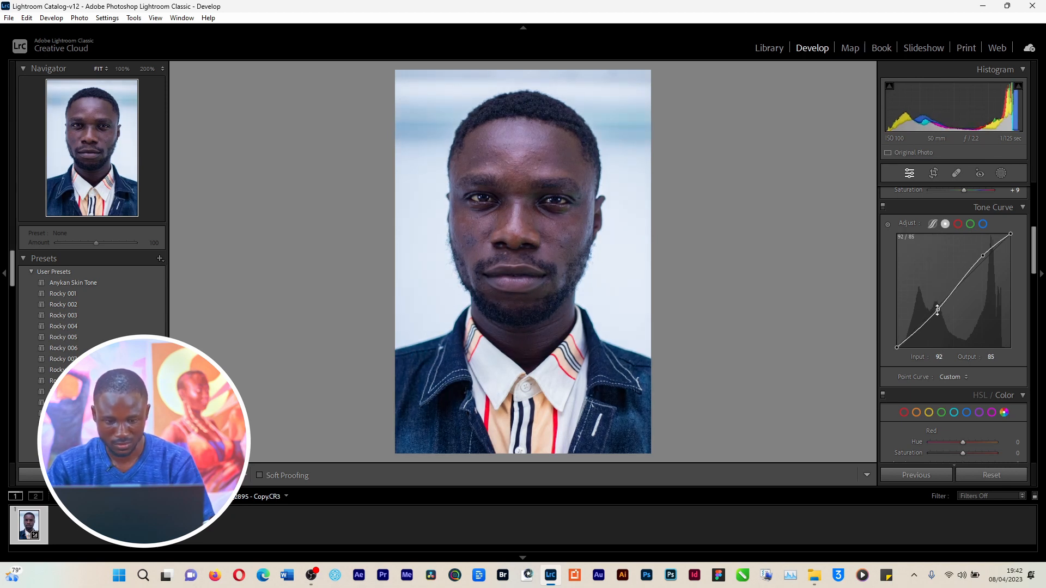
# Try a red hue of +10 and a lower red saturation in the HSL settings, and undo both
pyautogui.moveTo(1034, 266); pyautogui.dragTo(1034, 298)
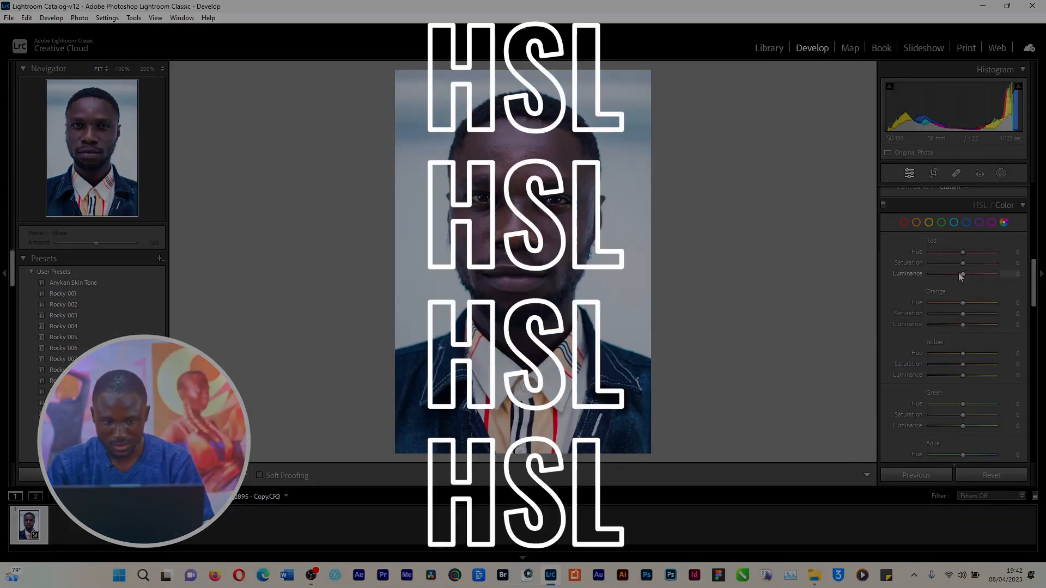
pyautogui.moveTo(963, 254); pyautogui.dragTo(958, 254)
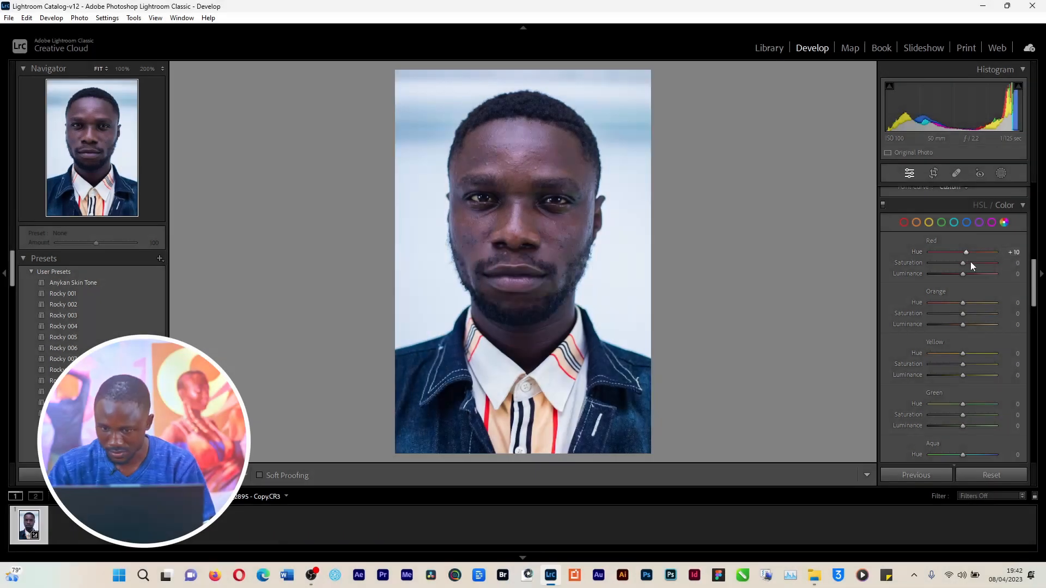
pyautogui.hotkey('ctrl', 'z')
pyautogui.moveTo(961, 263); pyautogui.dragTo(947, 267)
pyautogui.hotkey('ctrl', 'z')
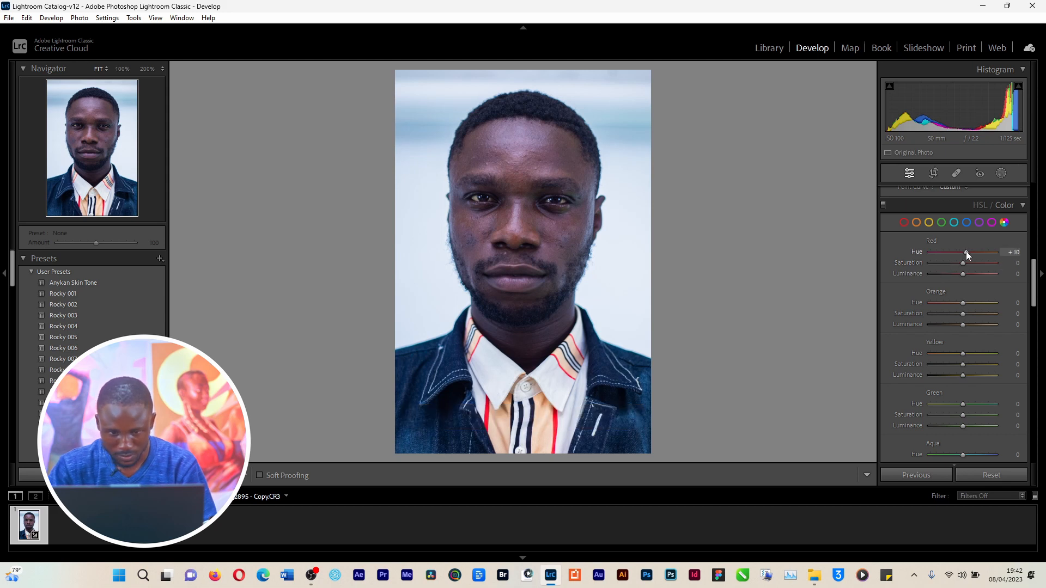
pyautogui.hotkey('ctrl', 'z')
# Try orange hue +7 and saturation -15, yellow hue -47 and red saturation -23, checking the skin up close
pyautogui.moveTo(963, 305)
pyautogui.mouseDown()
pyautogui.moveTo(951, 305)
pyautogui.moveTo(966, 302)
pyautogui.mouseUp()
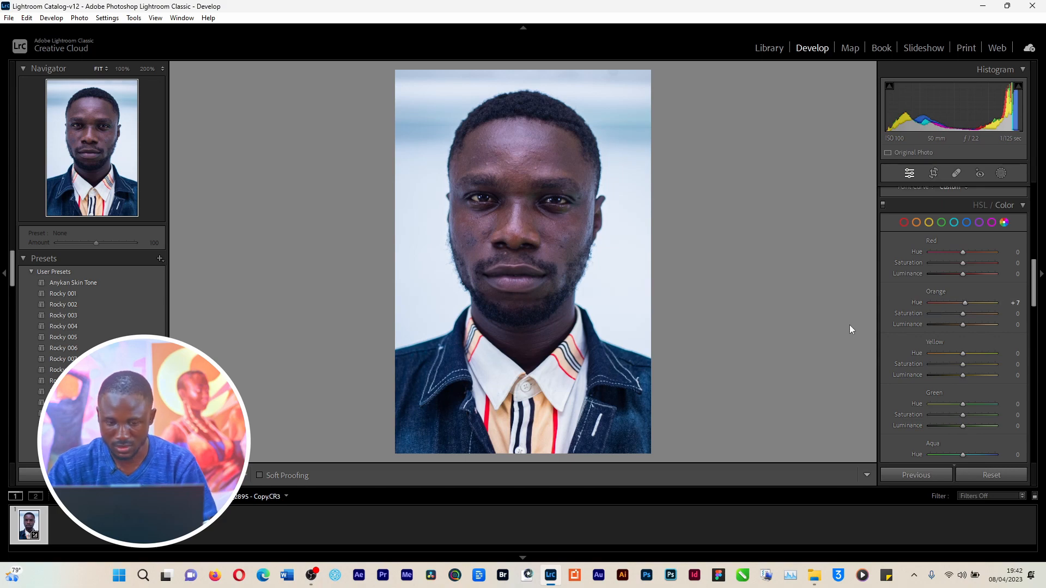
pyautogui.click(532, 242)
pyautogui.click(574, 226)
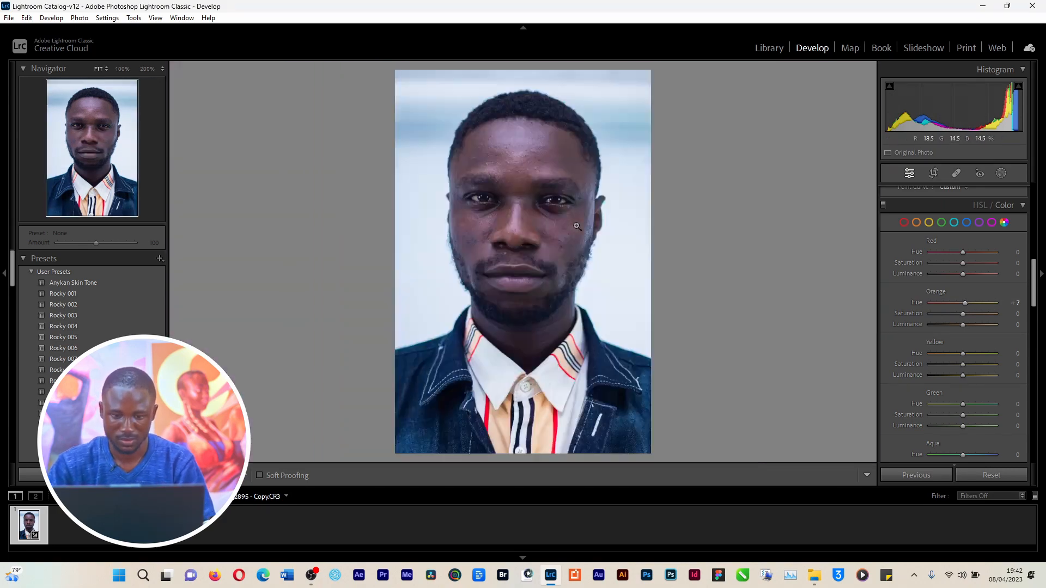
pyautogui.hotkey('ctrl', '=')
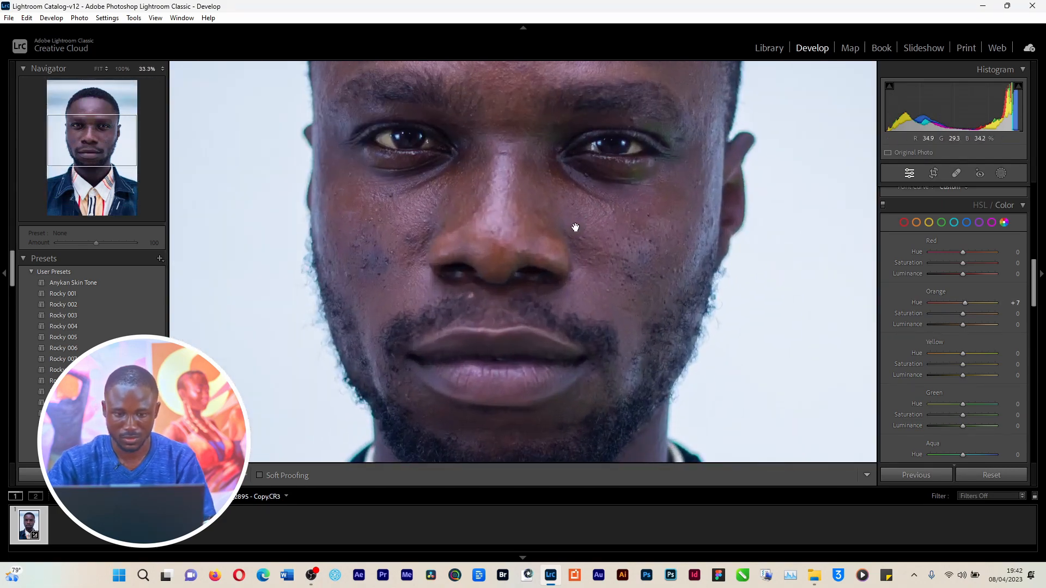
pyautogui.click(587, 124)
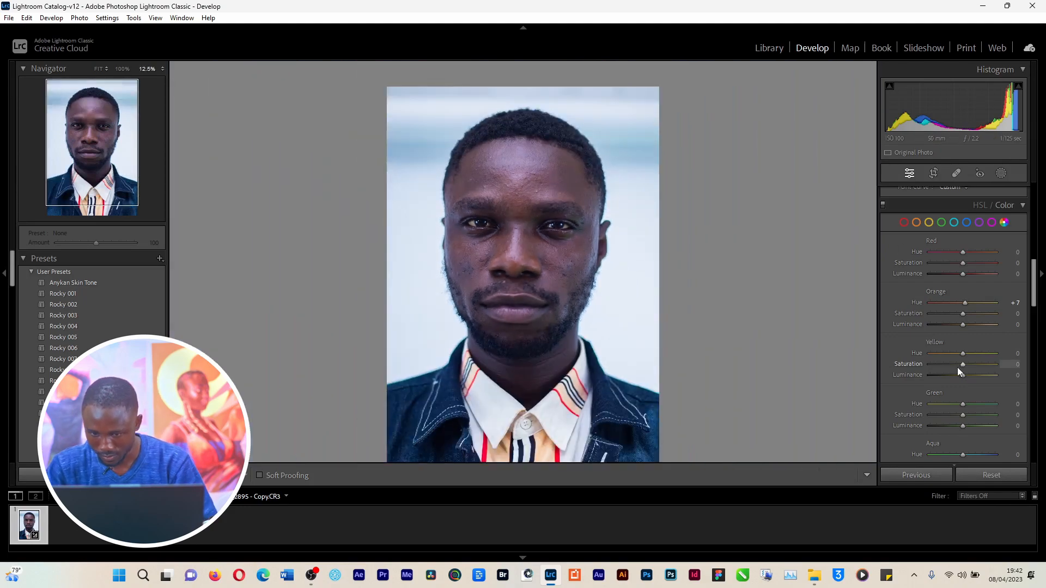
pyautogui.moveTo(964, 355); pyautogui.dragTo(948, 354)
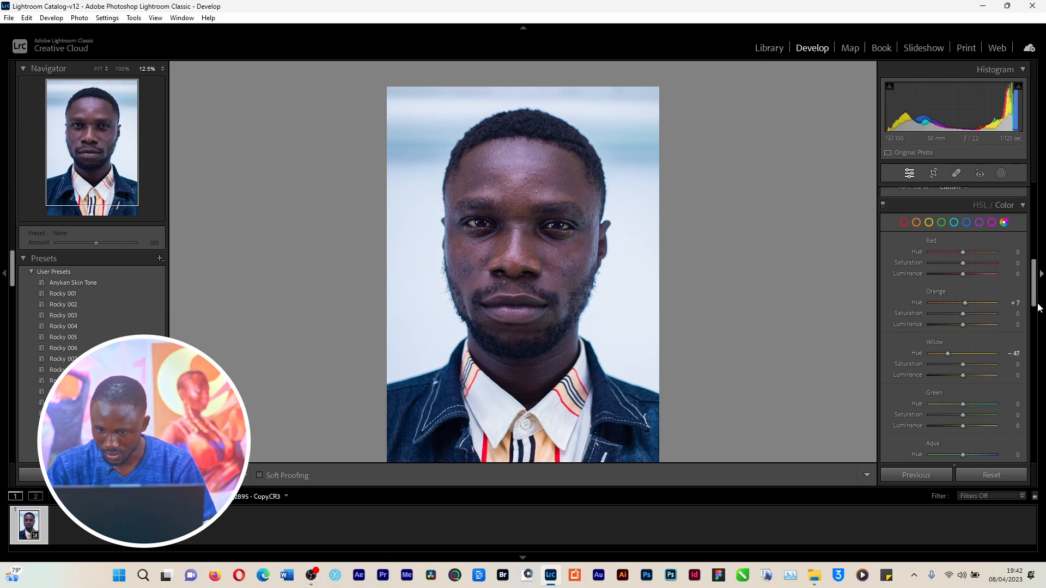
pyautogui.moveTo(964, 314); pyautogui.dragTo(960, 316)
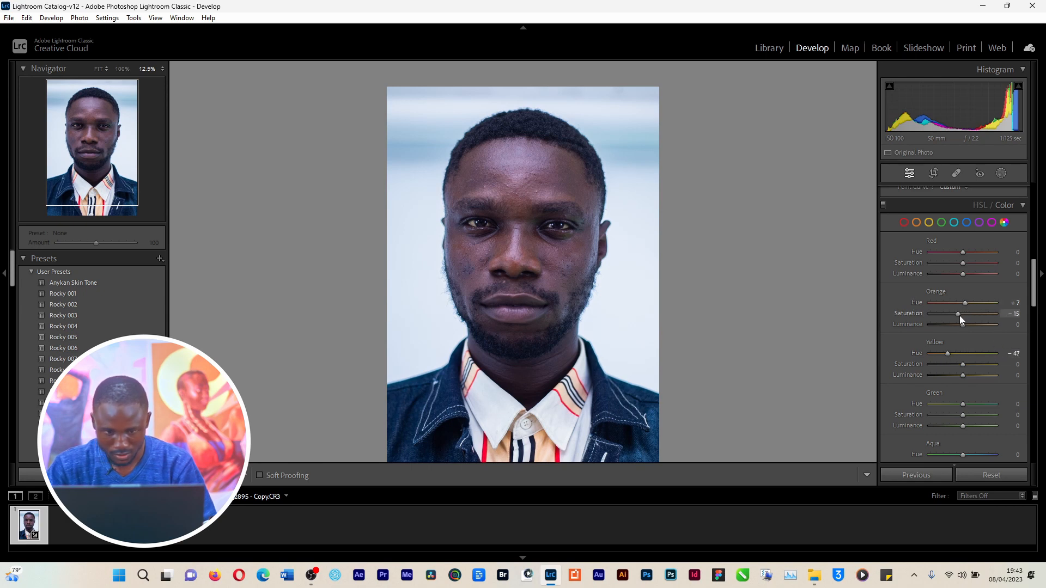
pyautogui.moveTo(965, 263); pyautogui.dragTo(956, 263)
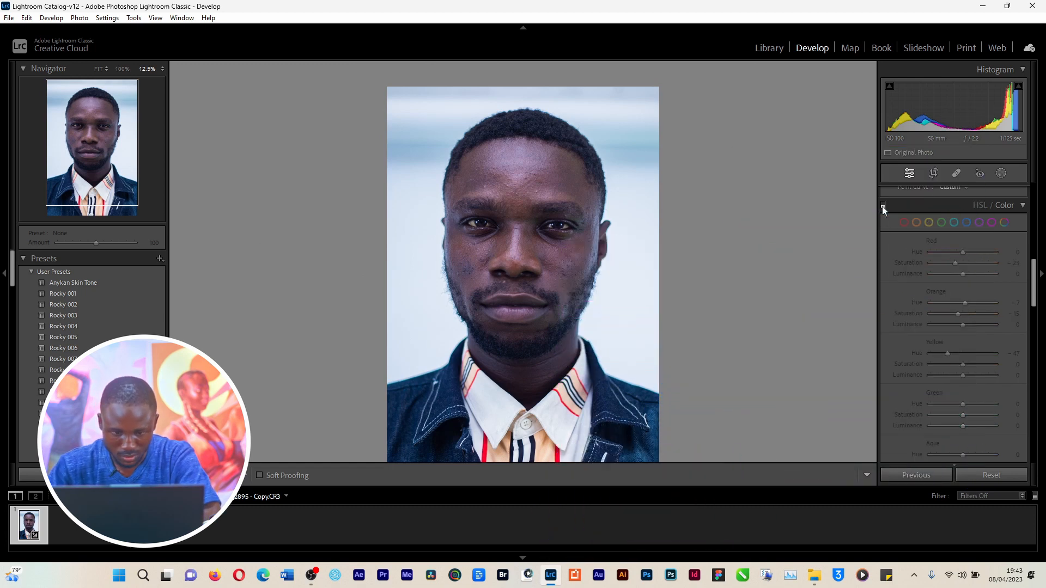
# Compare the portrait with and without the HSL adjustments, and reset the red, orange and yellow channels
pyautogui.click(883, 205)
pyautogui.click(884, 205)
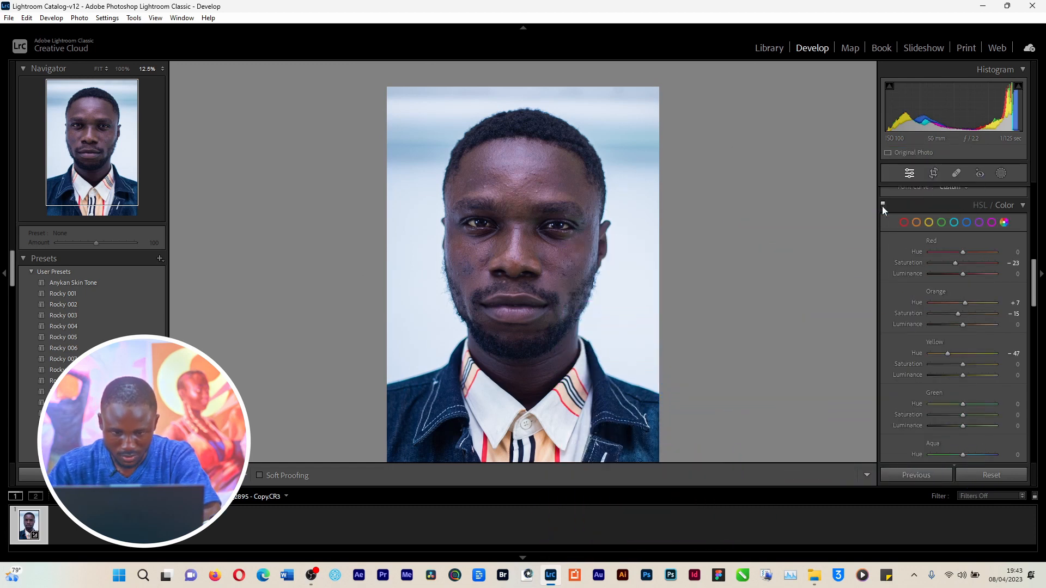
pyautogui.click(884, 205)
pyautogui.click(883, 205)
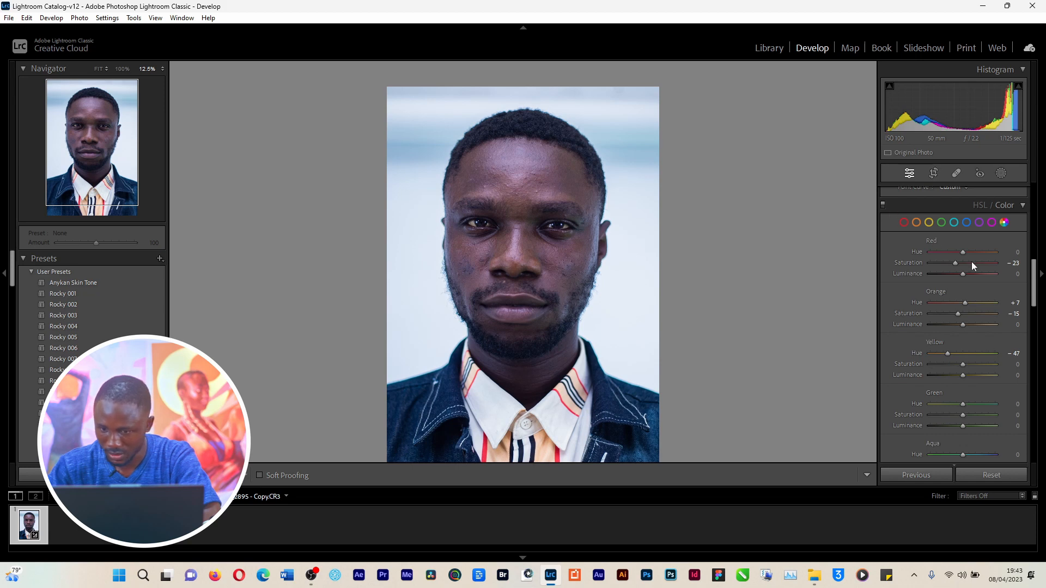
pyautogui.doubleClick(933, 241)
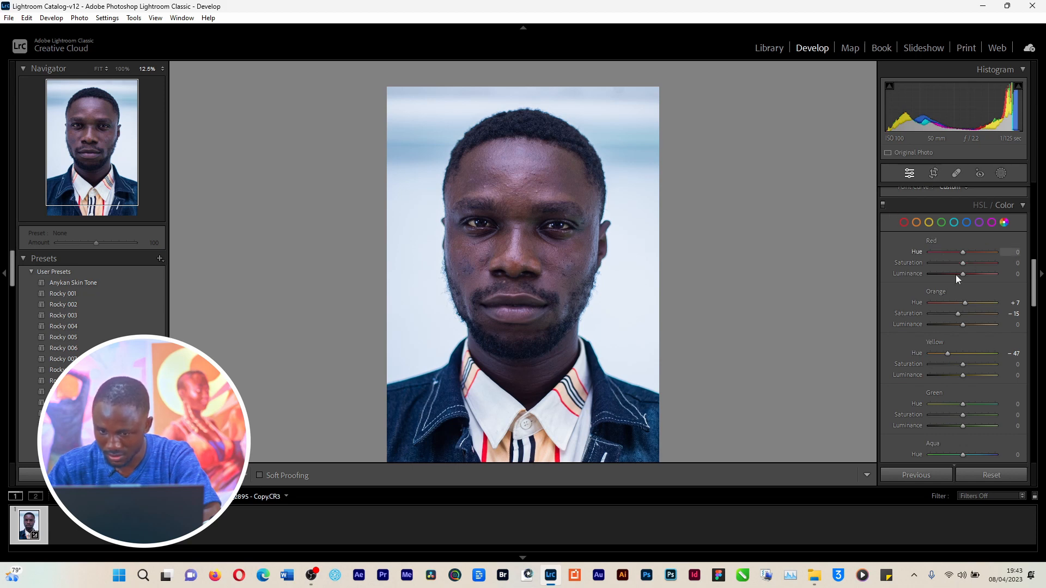
pyautogui.doubleClick(938, 290)
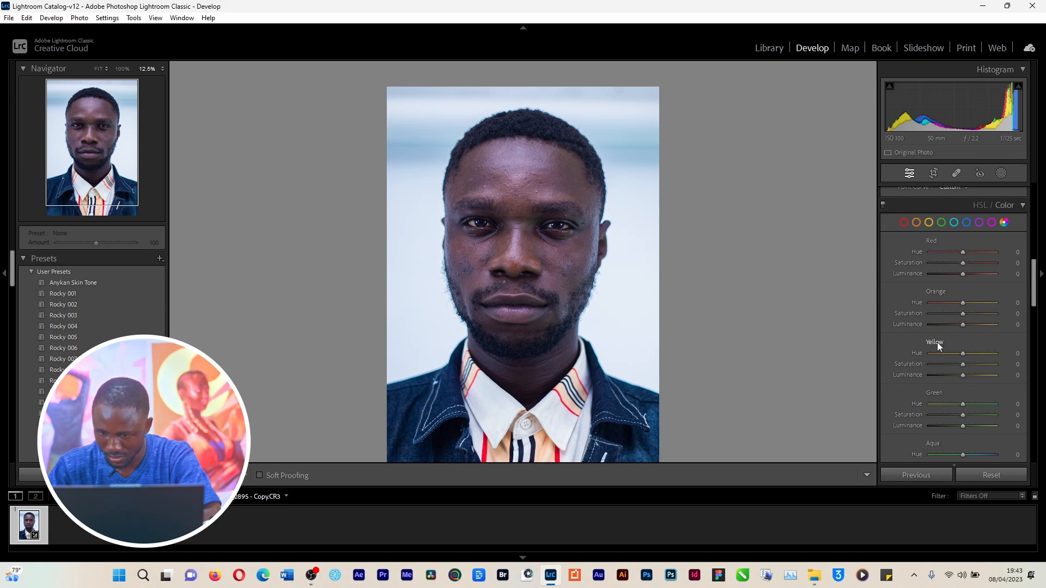
# Set purple hue to -17, saturation to +13 and luminance to -30, and magenta hue to -22 and saturation to +7
pyautogui.scroll(-4, 962, 335)
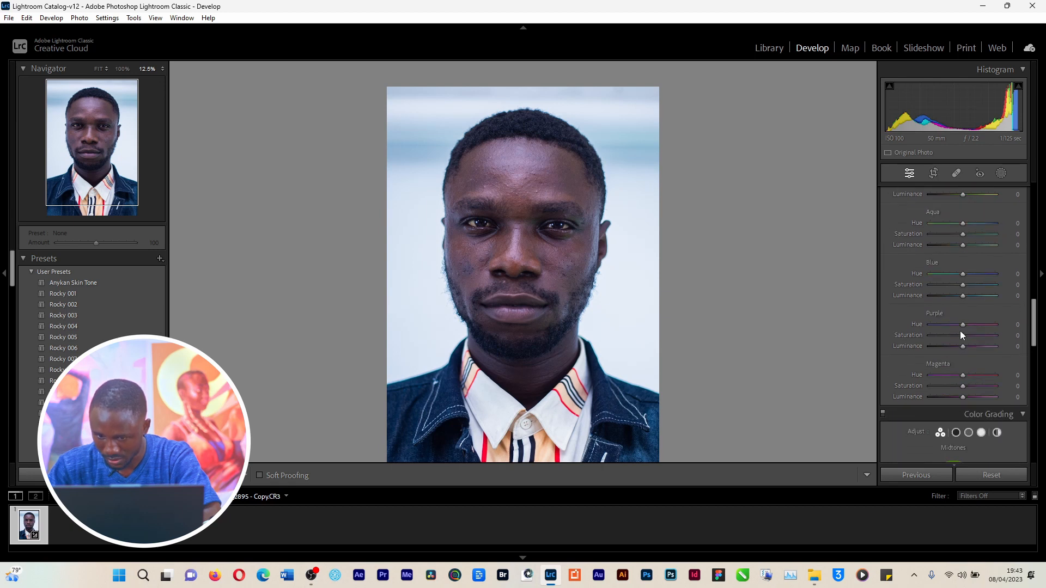
pyautogui.moveTo(963, 324); pyautogui.dragTo(956, 326)
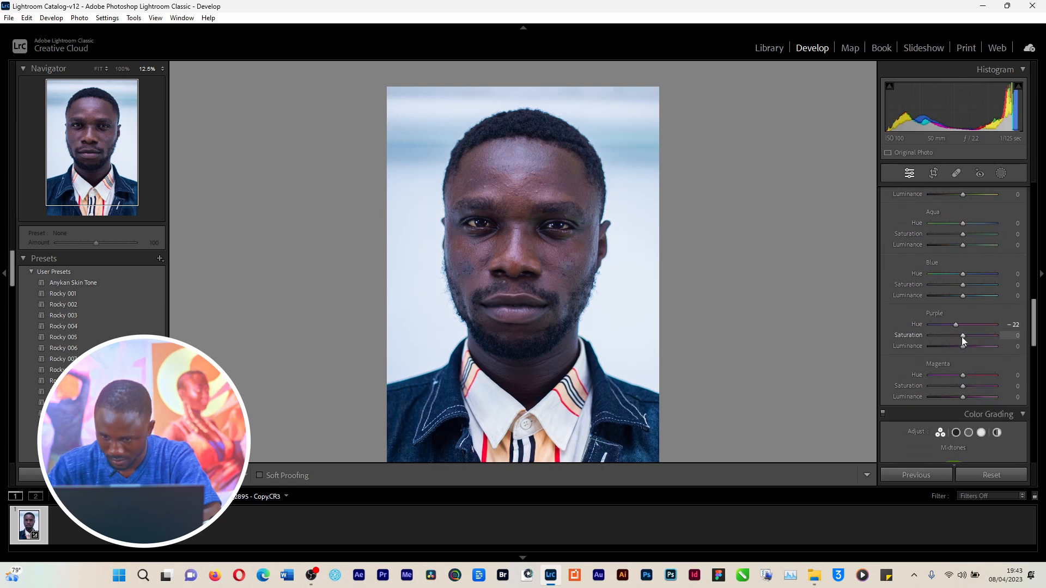
pyautogui.moveTo(963, 337); pyautogui.dragTo(961, 390)
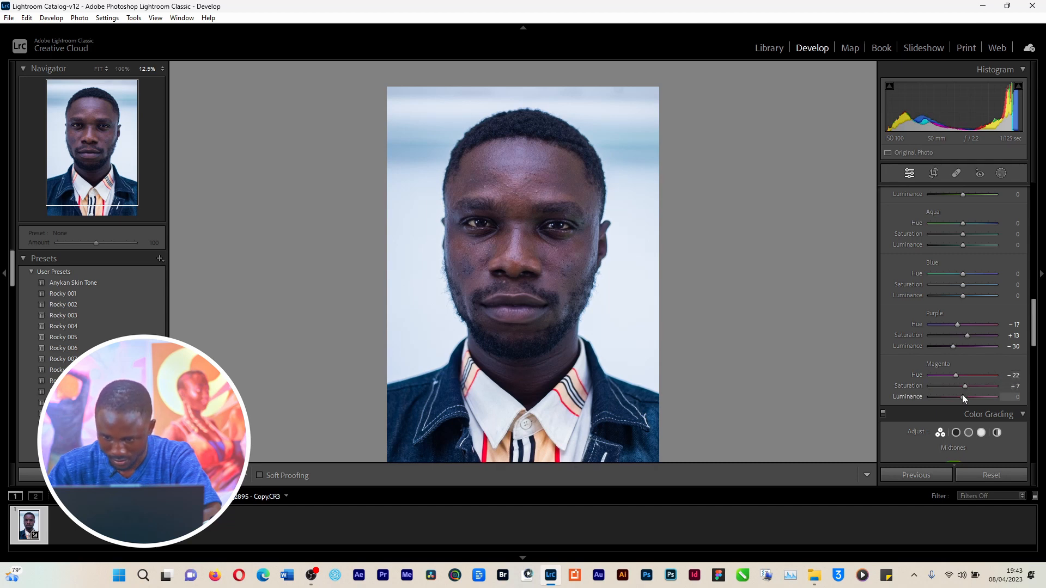
# Collapse the HSL / Color settings and display the Color Grading wheels
pyautogui.moveTo(1034, 335); pyautogui.dragTo(1034, 277)
pyautogui.click(1011, 319)
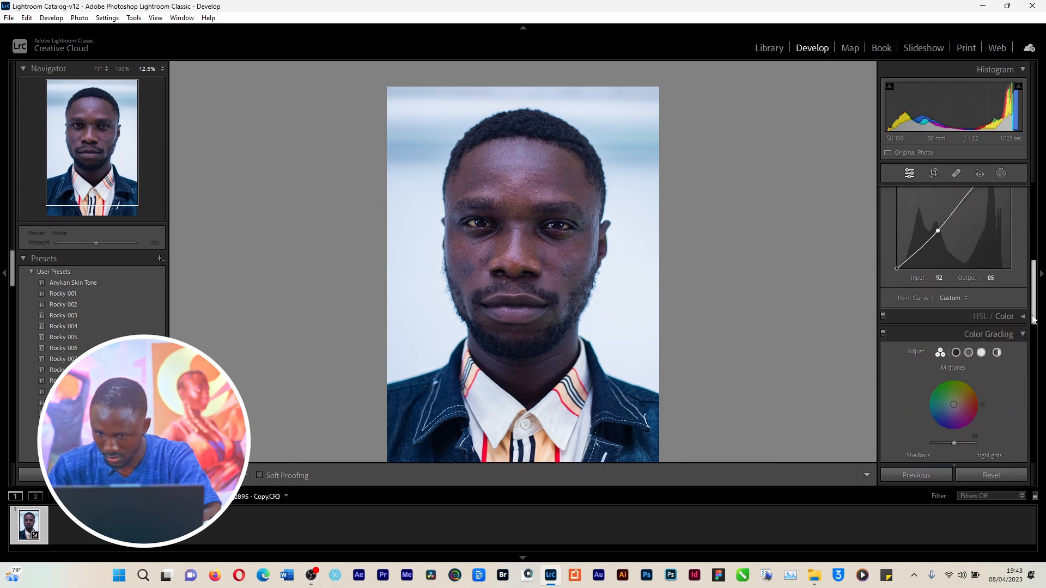
pyautogui.moveTo(1033, 319); pyautogui.dragTo(1033, 329)
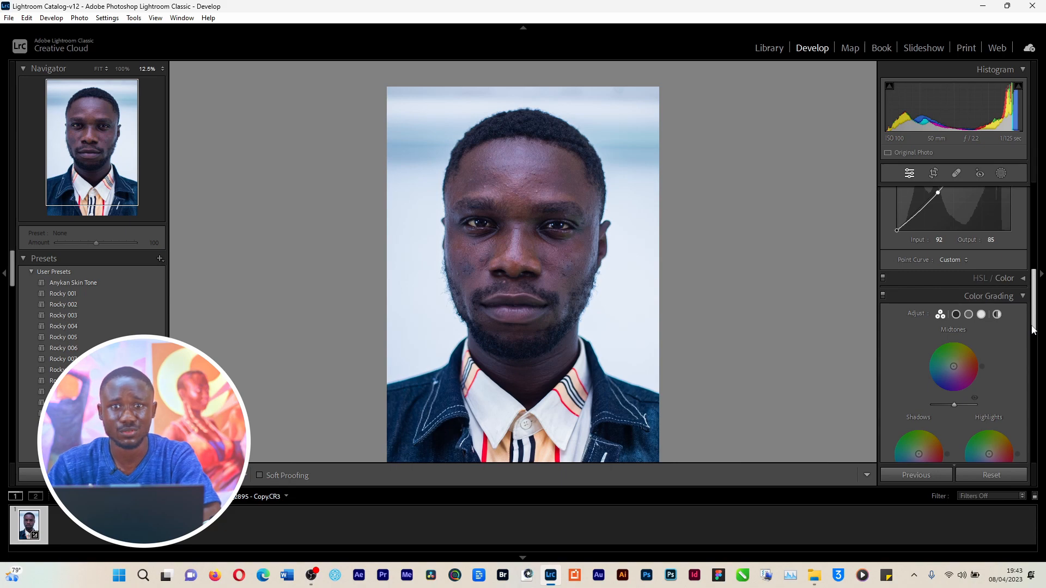
pyautogui.scroll(-2, 1006, 310)
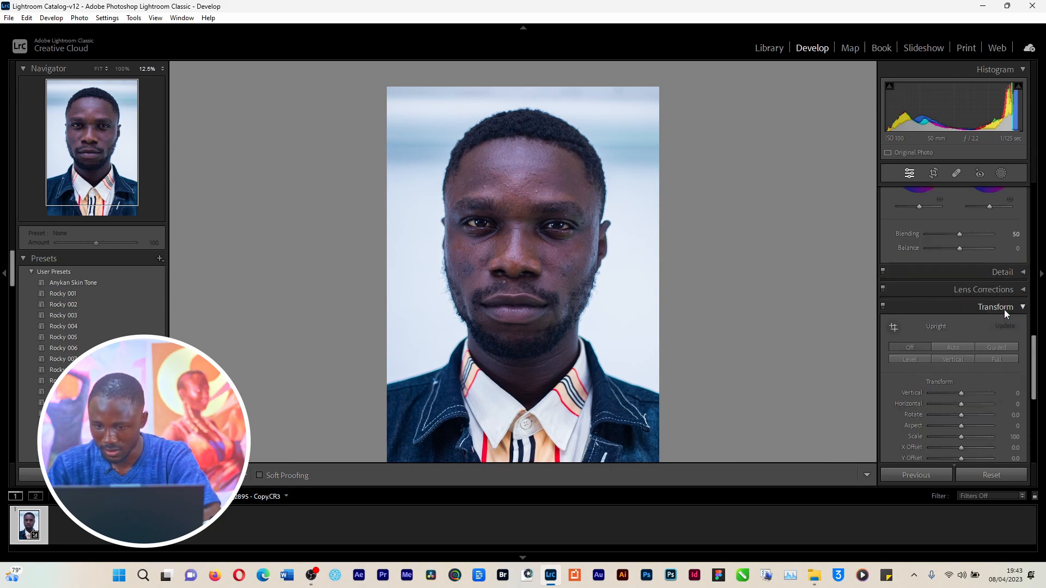
pyautogui.scroll(1, 1005, 310)
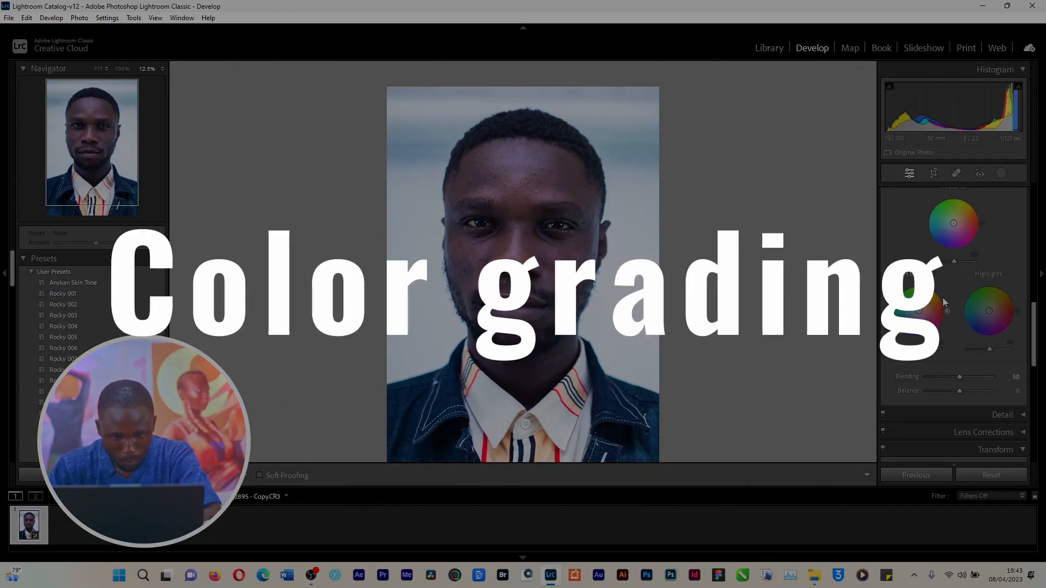
pyautogui.scroll(1, 964, 242)
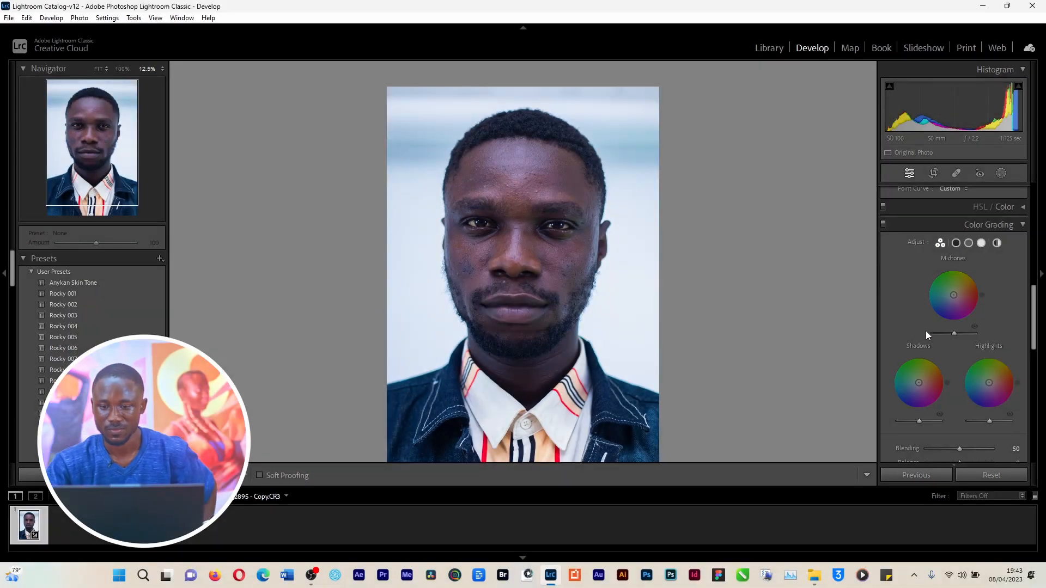
# Give the midtones a faint orange tint in the color grading, undoing the first trial tint
pyautogui.moveTo(953, 296); pyautogui.dragTo(954, 281)
pyautogui.hotkey('ctrl', 'z')
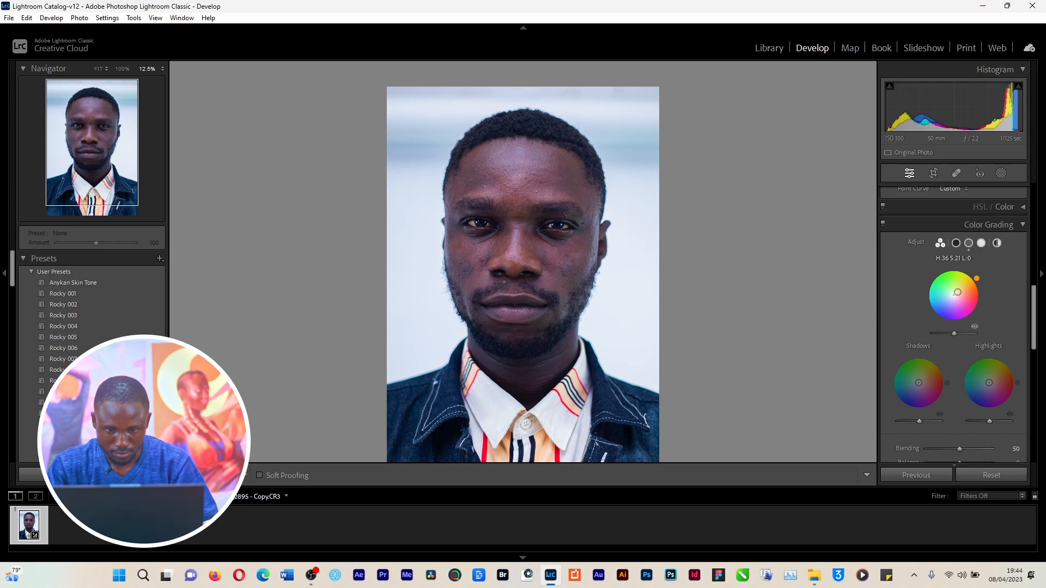
pyautogui.moveTo(958, 292); pyautogui.dragTo(955, 294)
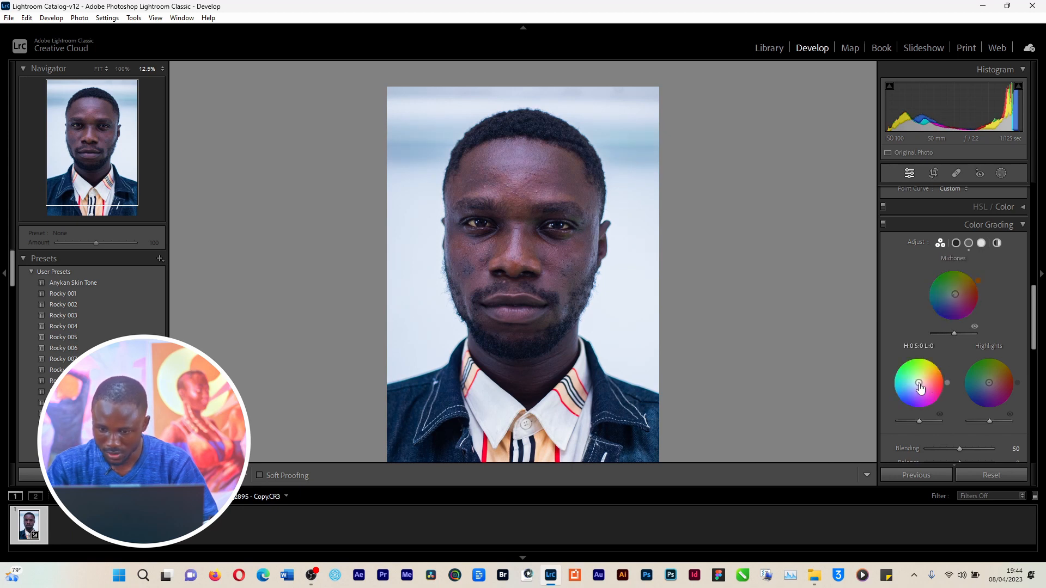
# Try several green and teal tints on the shadows, undo them, and set the shadows to hue 72, saturation 3
pyautogui.moveTo(918, 382); pyautogui.dragTo(917, 374)
pyautogui.hotkey('ctrl', 'z')
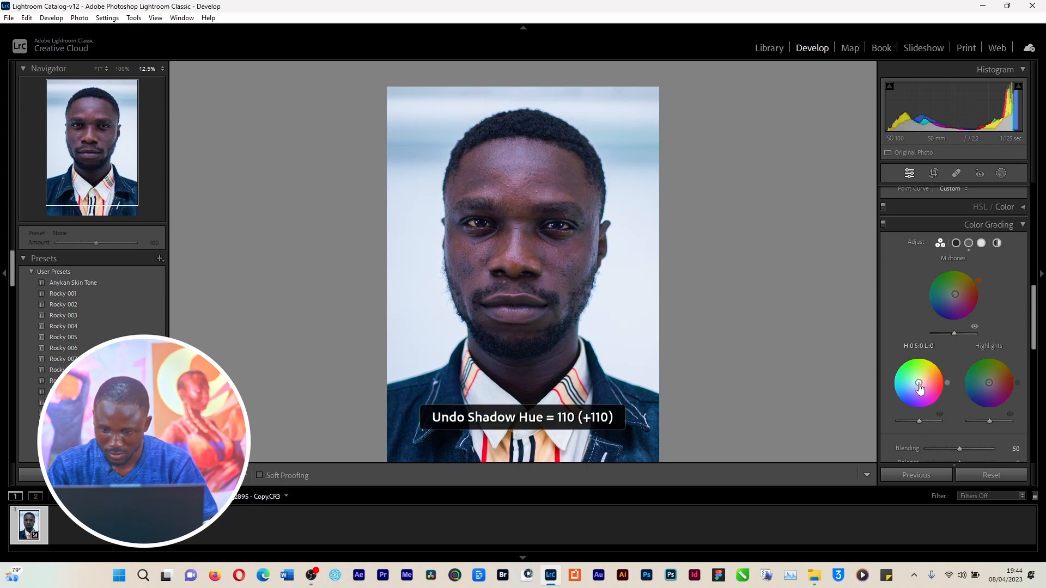
pyautogui.hotkey('ctrl', 'z')
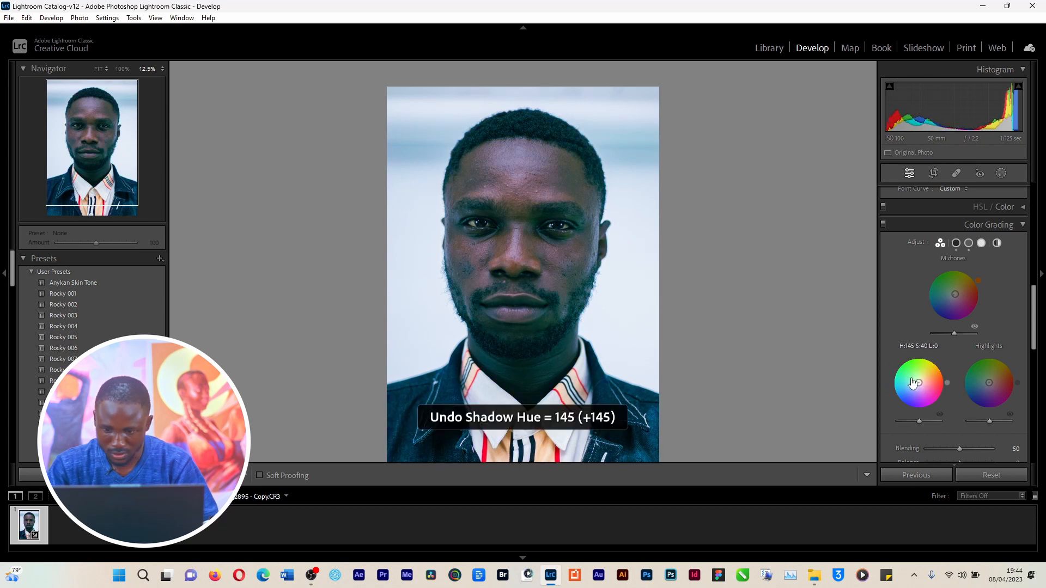
pyautogui.hotkey('ctrl', 'z')
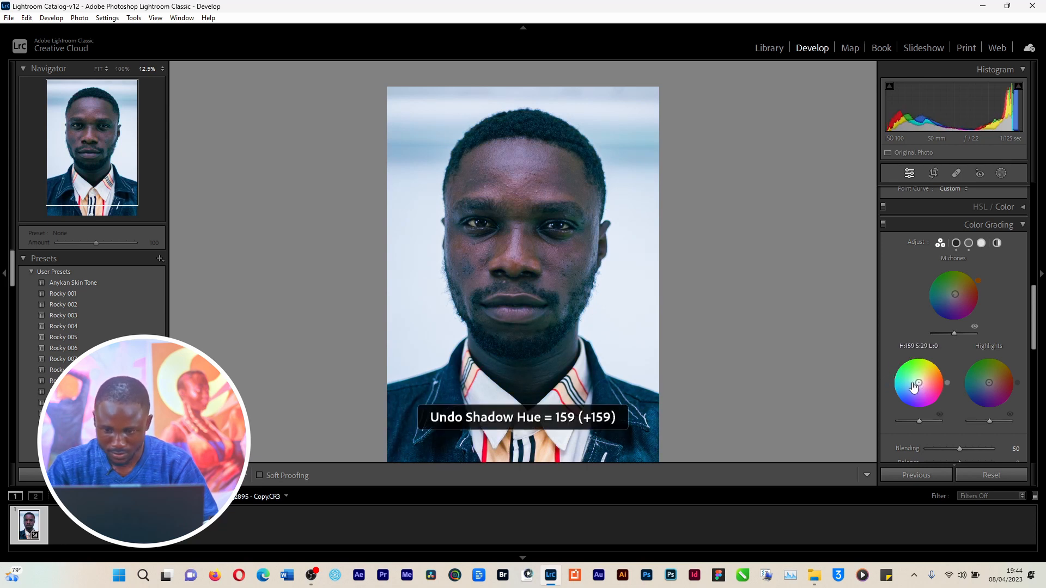
pyautogui.moveTo(919, 383); pyautogui.dragTo(919, 382)
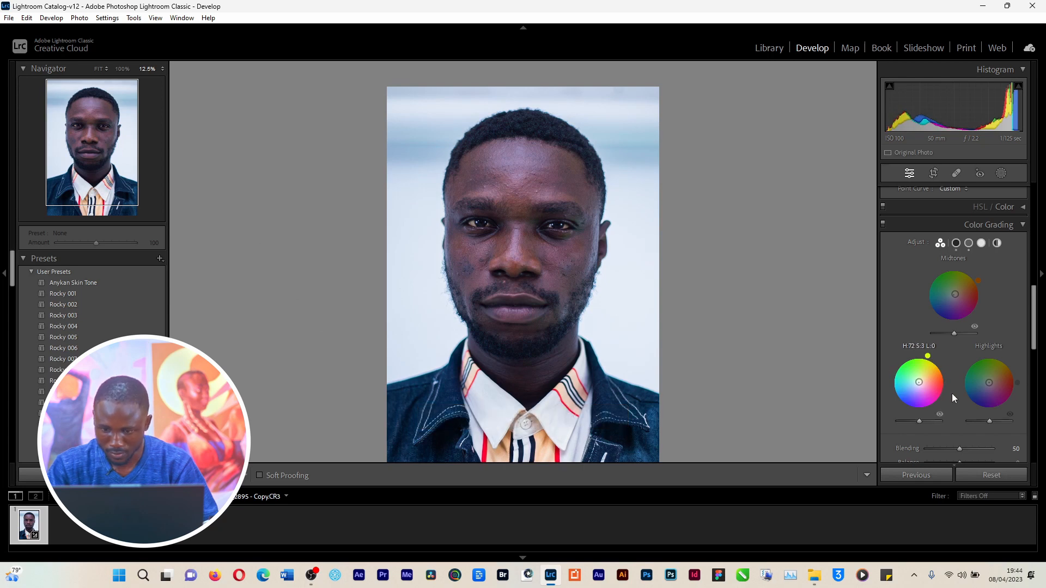
# Try blue and green tints on the highlights, including hue 262 with saturation 8, and undo each one
pyautogui.moveTo(989, 383); pyautogui.dragTo(989, 385)
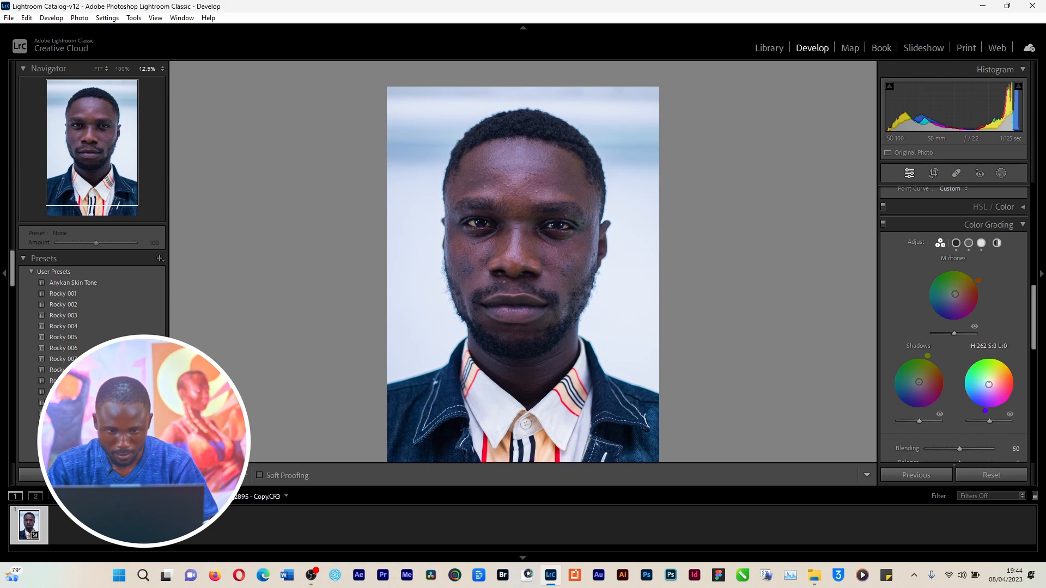
pyautogui.hotkey('ctrl', 'z')
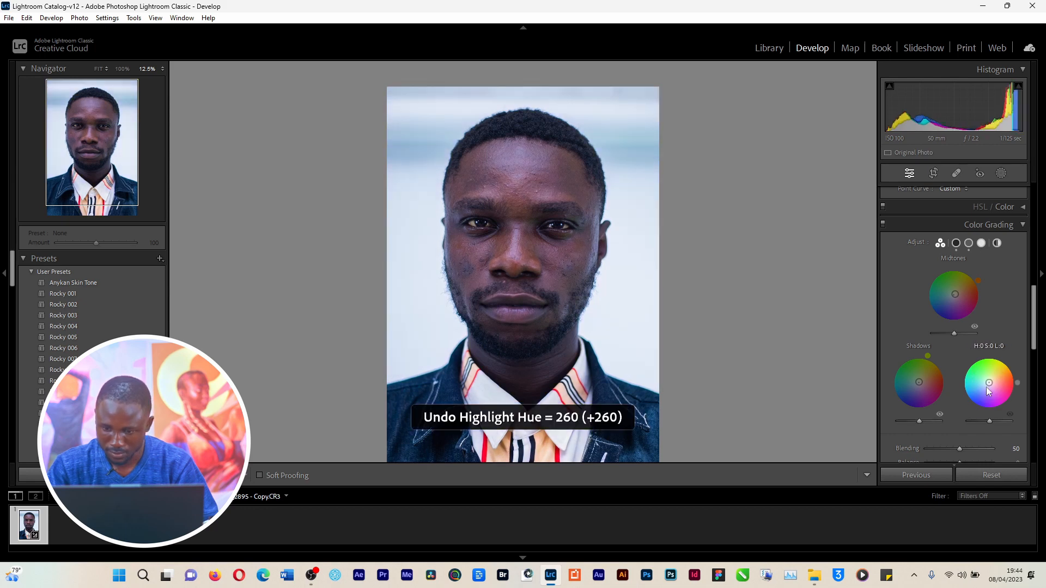
pyautogui.hotkey('ctrl', 'z')
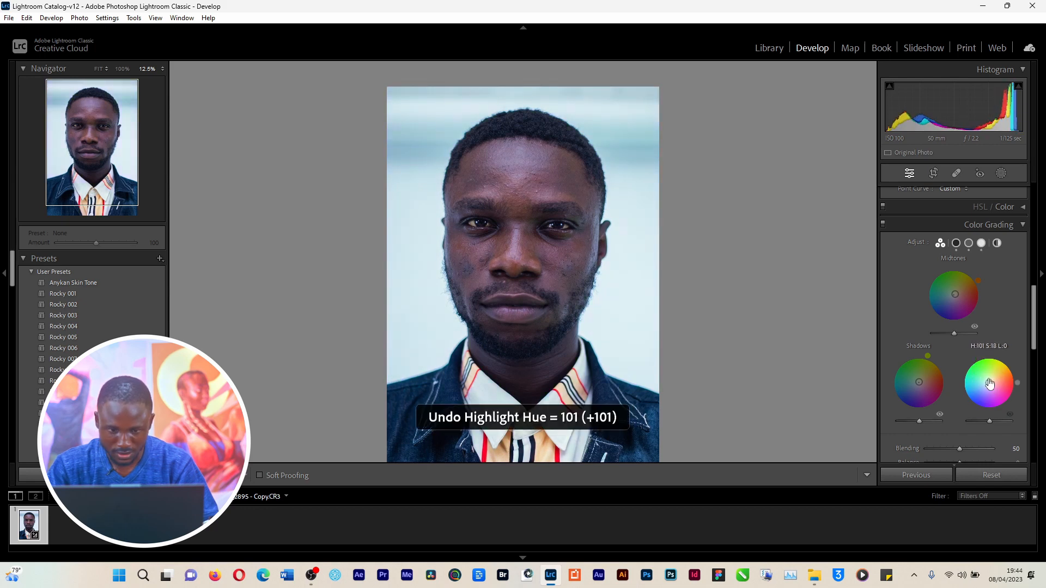
pyautogui.hotkey('ctrl', 'z')
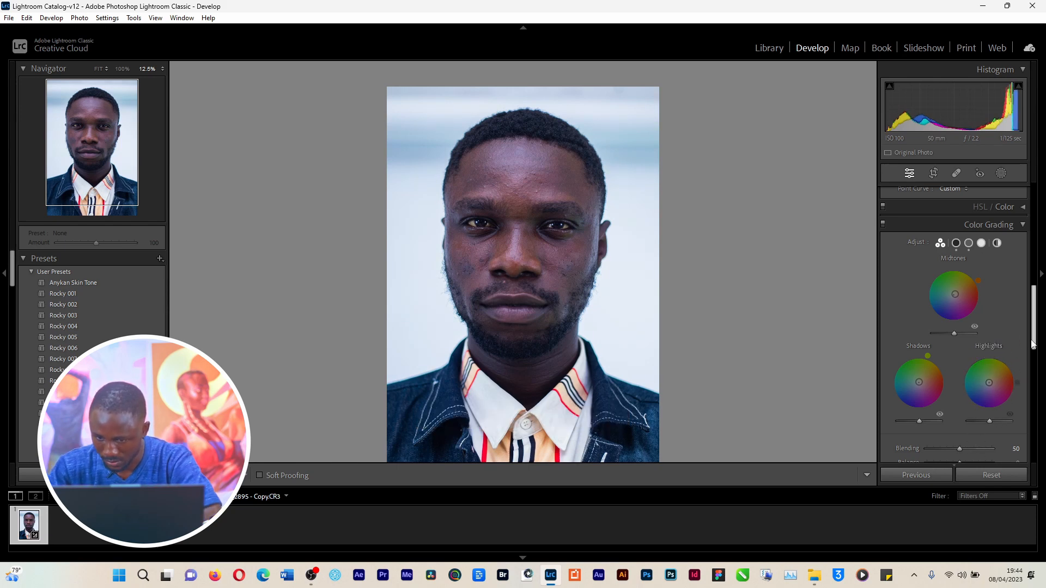
# Set the color grading blending to 73 and balance to +50, and display the portrait before and after side by side
pyautogui.scroll(-3, 980, 349)
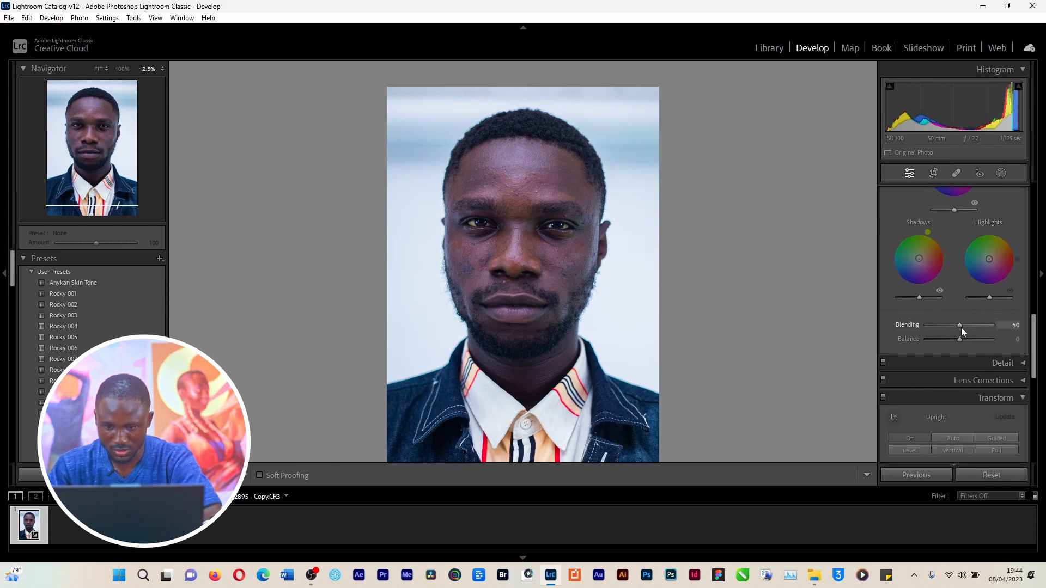
pyautogui.moveTo(963, 327)
pyautogui.mouseDown()
pyautogui.moveTo(973, 325)
pyautogui.moveTo(928, 329)
pyautogui.moveTo(976, 331)
pyautogui.mouseUp()
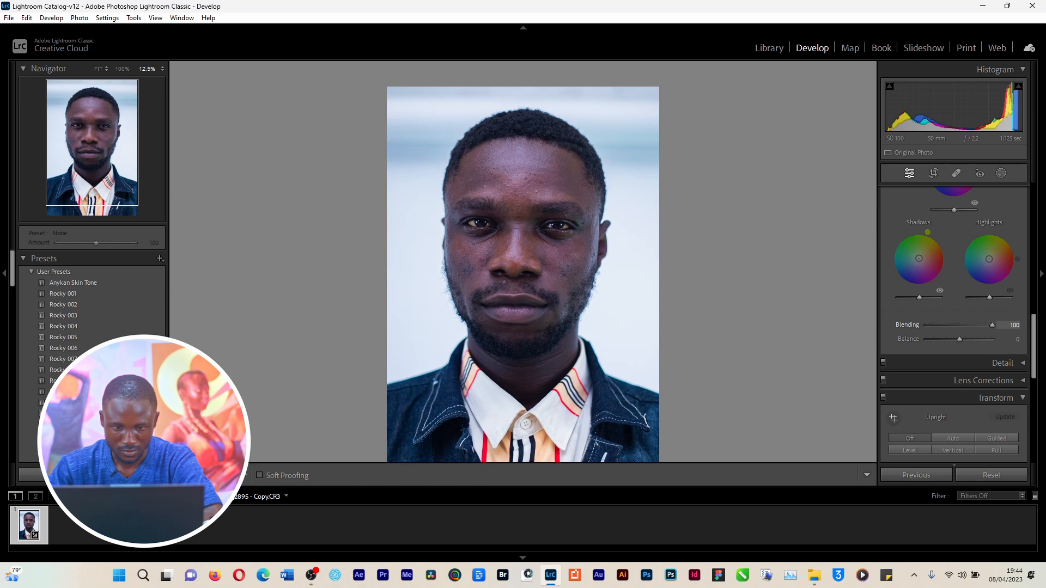
pyautogui.moveTo(973, 335)
pyautogui.mouseDown()
pyautogui.moveTo(960, 341)
pyautogui.moveTo(977, 342)
pyautogui.mouseUp()
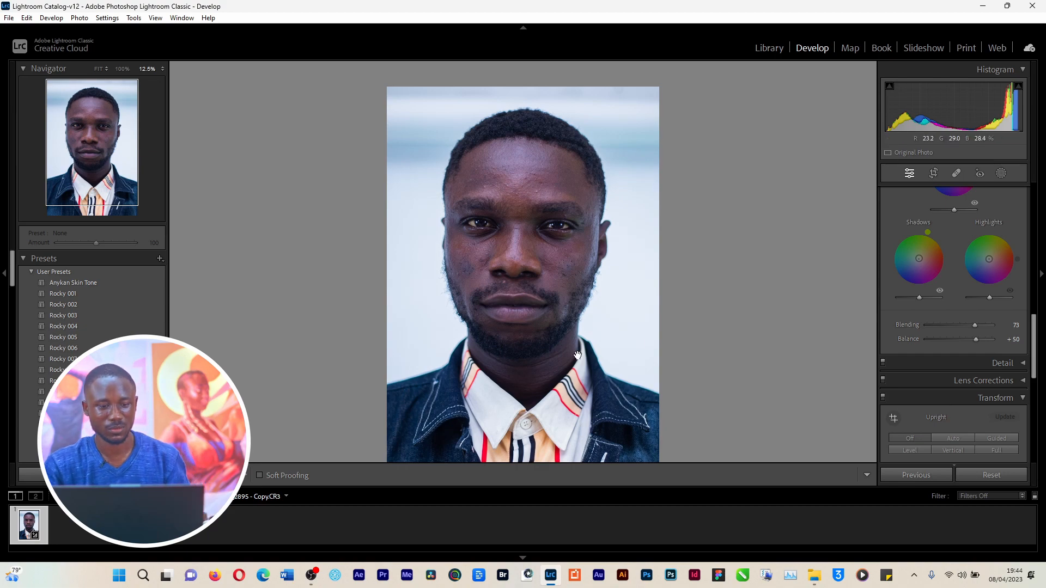
pyautogui.click(567, 325)
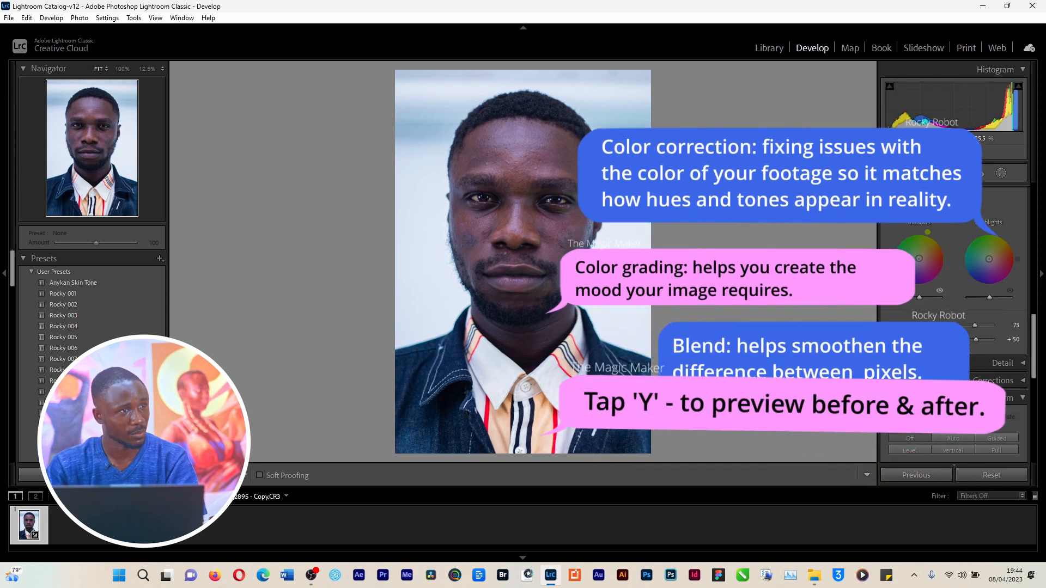
pyautogui.press('y')
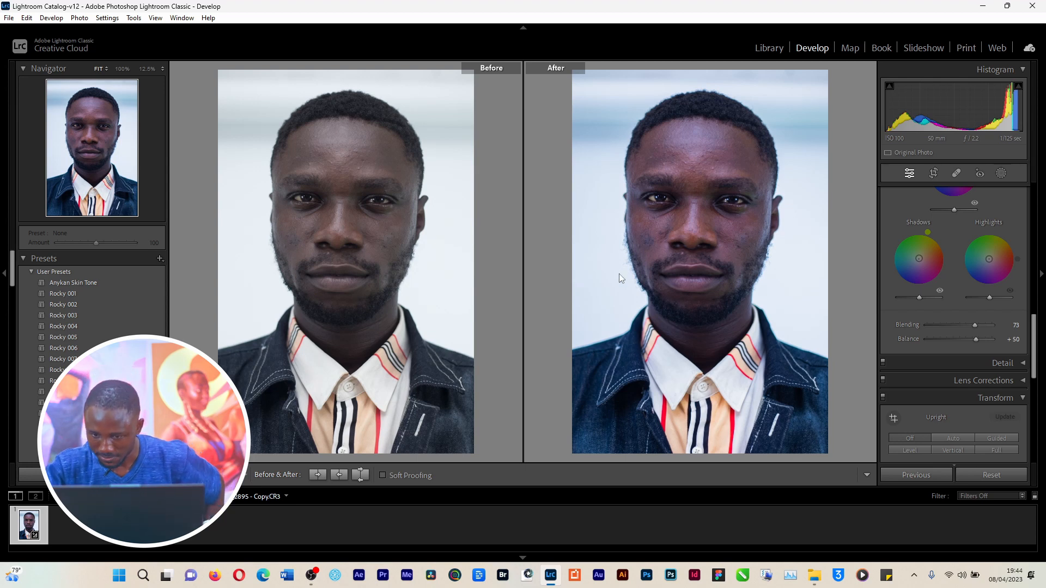
# Set the luminance noise reduction to 2 in the Detail settings
pyautogui.click(1001, 363)
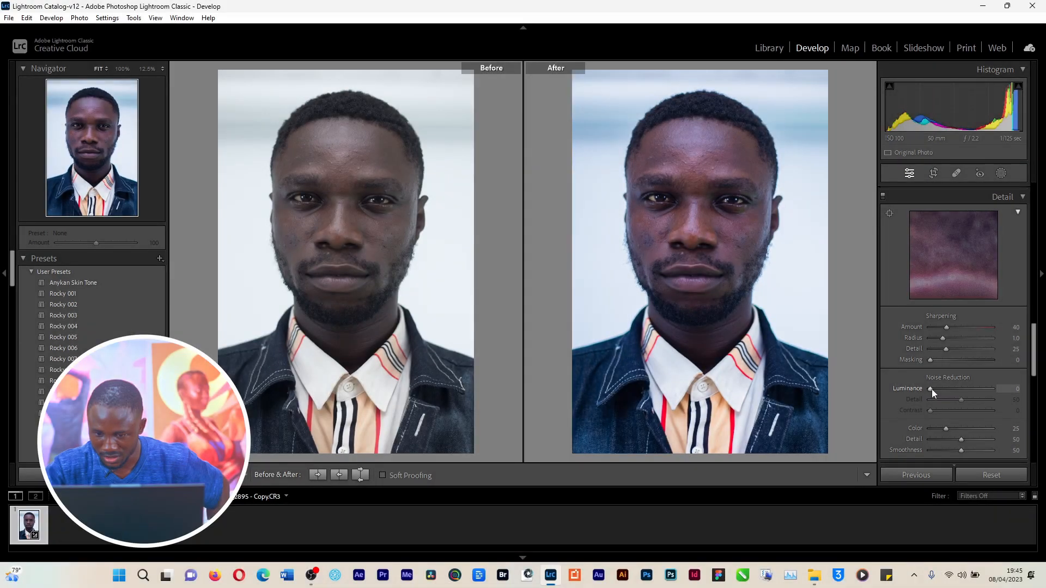
pyautogui.moveTo(932, 389); pyautogui.dragTo(940, 388)
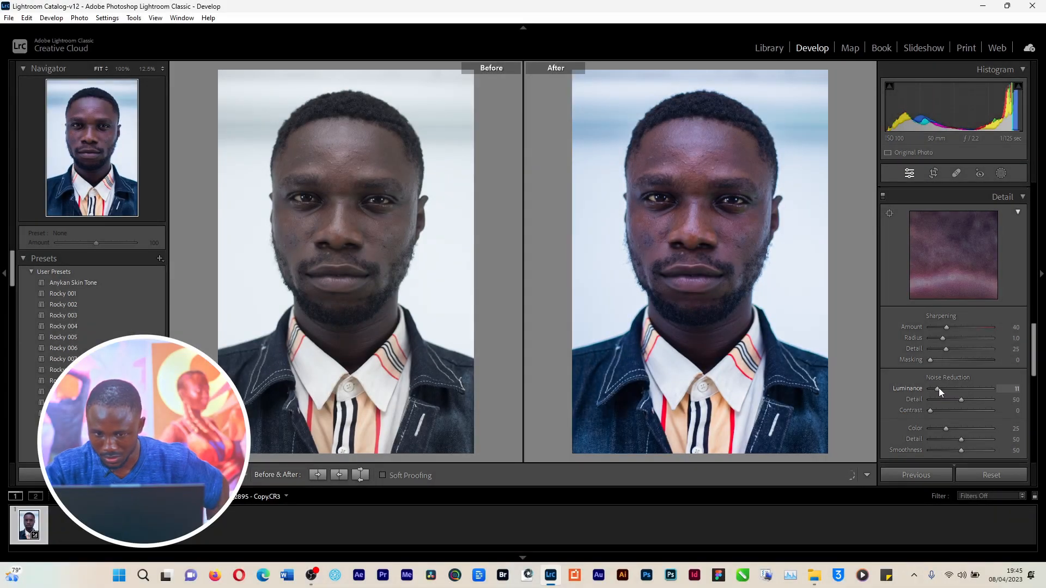
pyautogui.moveTo(937, 389); pyautogui.dragTo(933, 390)
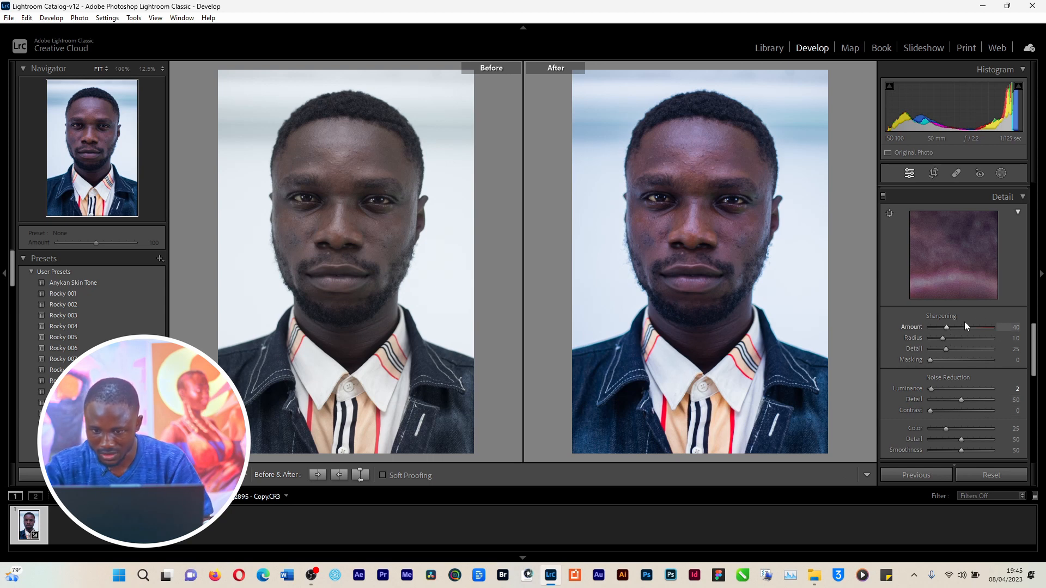
pyautogui.click(882, 196)
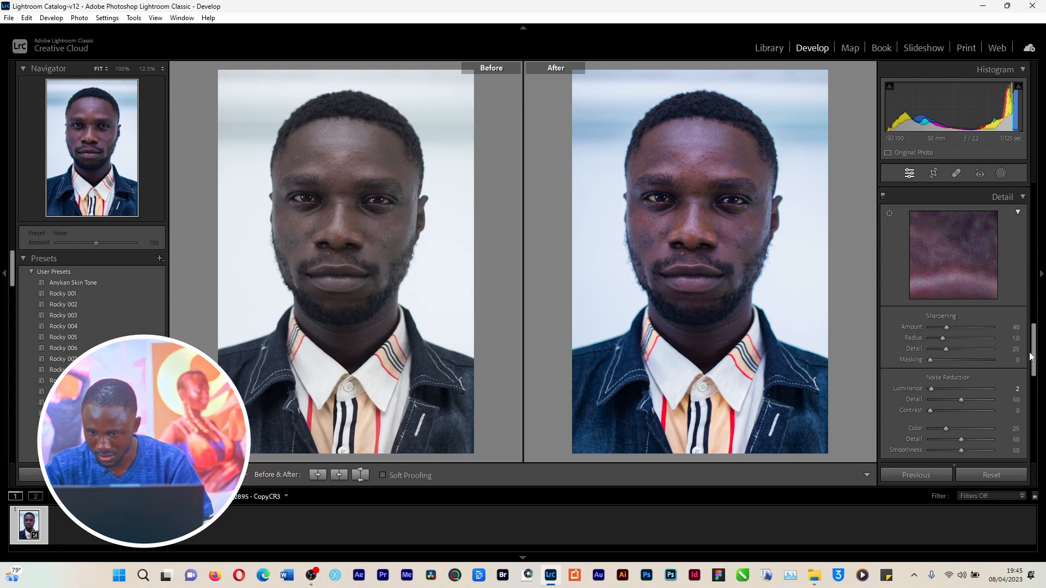
pyautogui.scroll(-2, 986, 331)
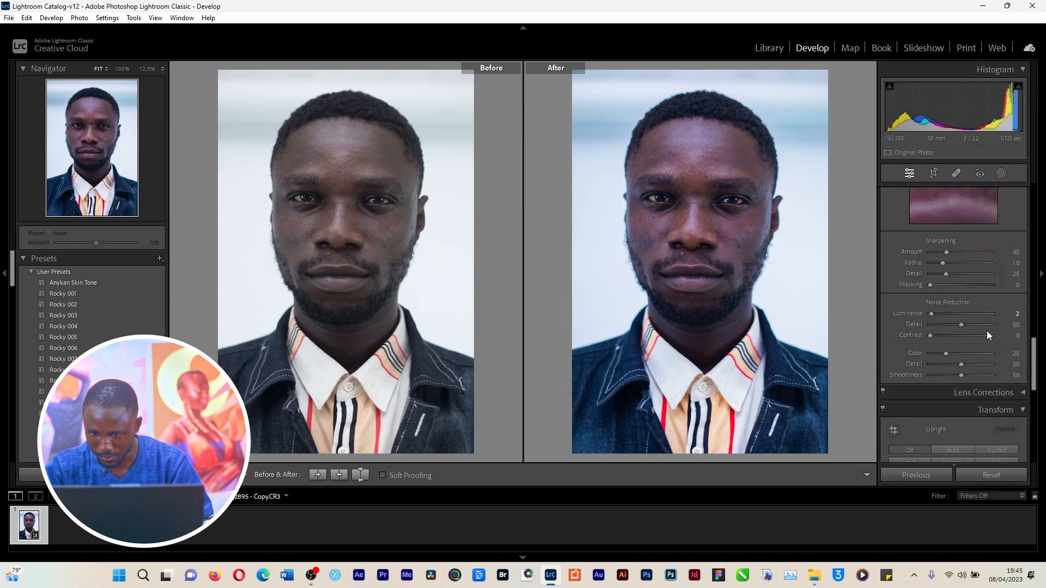
pyautogui.scroll(2, 986, 329)
# Enable profile corrections and chromatic aberration removal in the Lens Corrections
pyautogui.click(1014, 205)
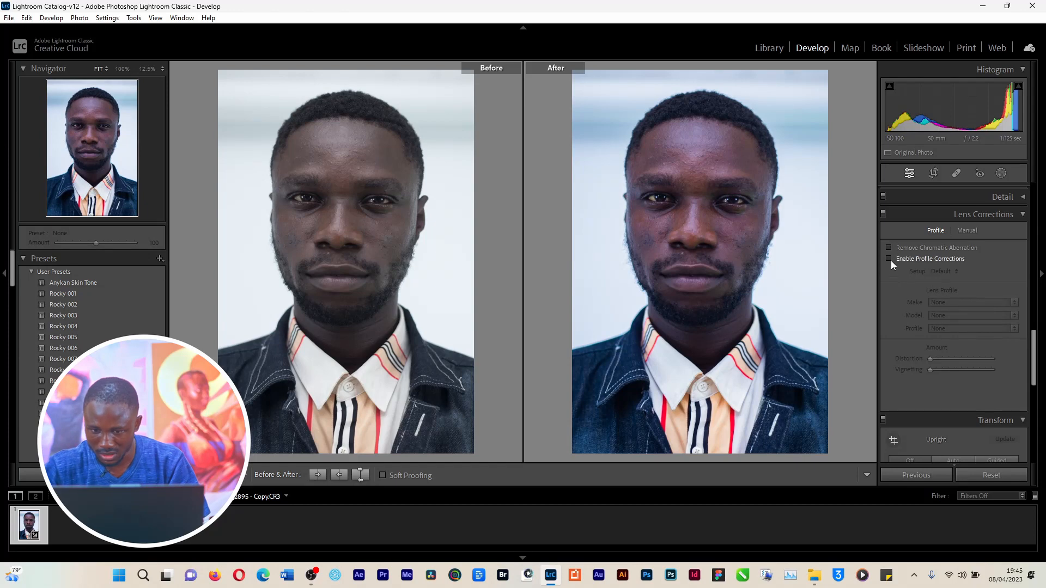
pyautogui.click(889, 260)
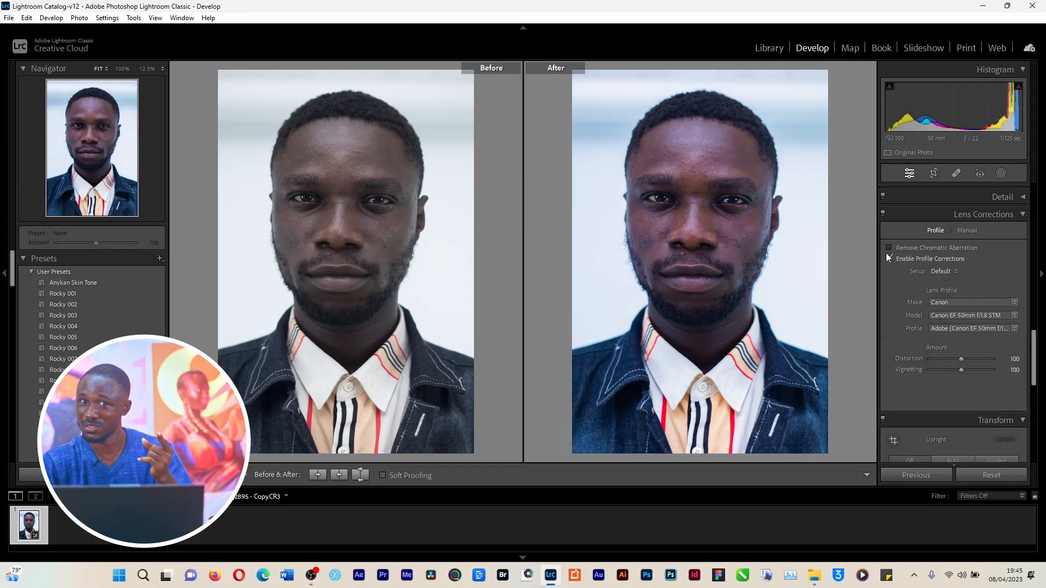
pyautogui.click(888, 246)
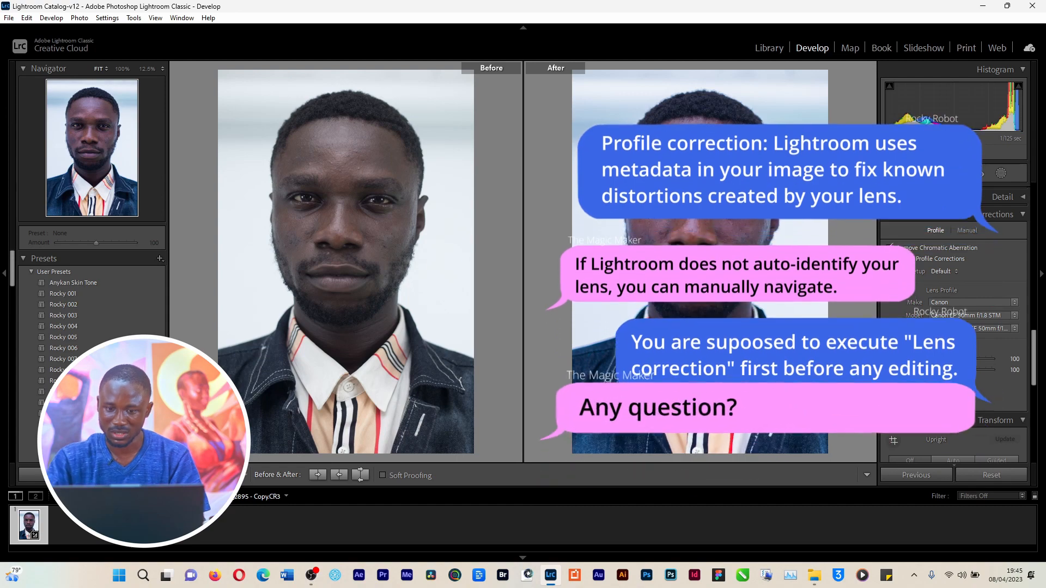
# Examine the eye, ear, neck and collar edges up close for color fringing in the before and after views
pyautogui.moveTo(772, 216)
pyautogui.mouseDown()
pyautogui.moveTo(772, 257)
pyautogui.moveTo(778, 227)
pyautogui.mouseUp()
pyautogui.click(110, 125)
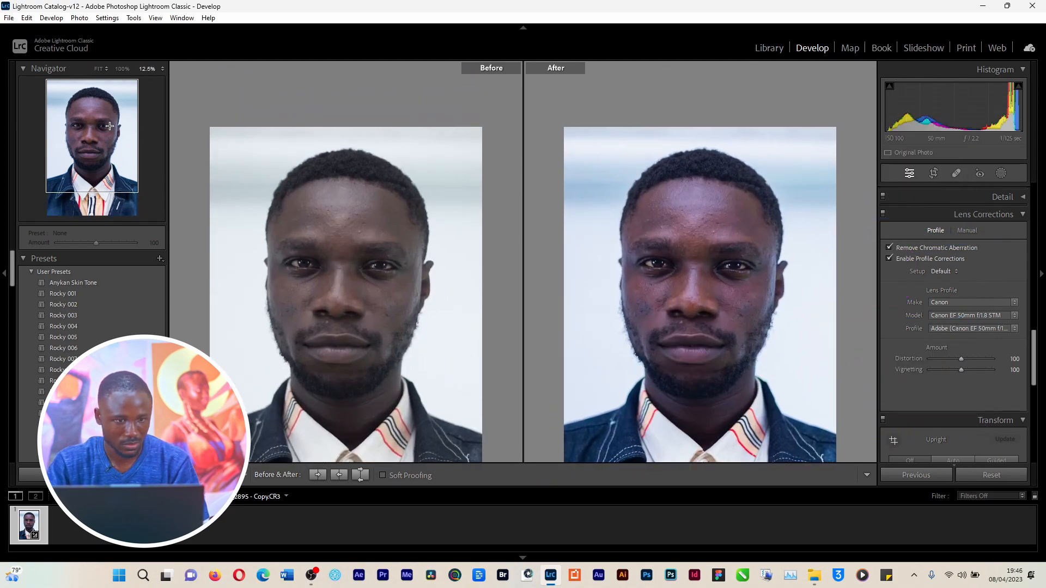
pyautogui.click(772, 260)
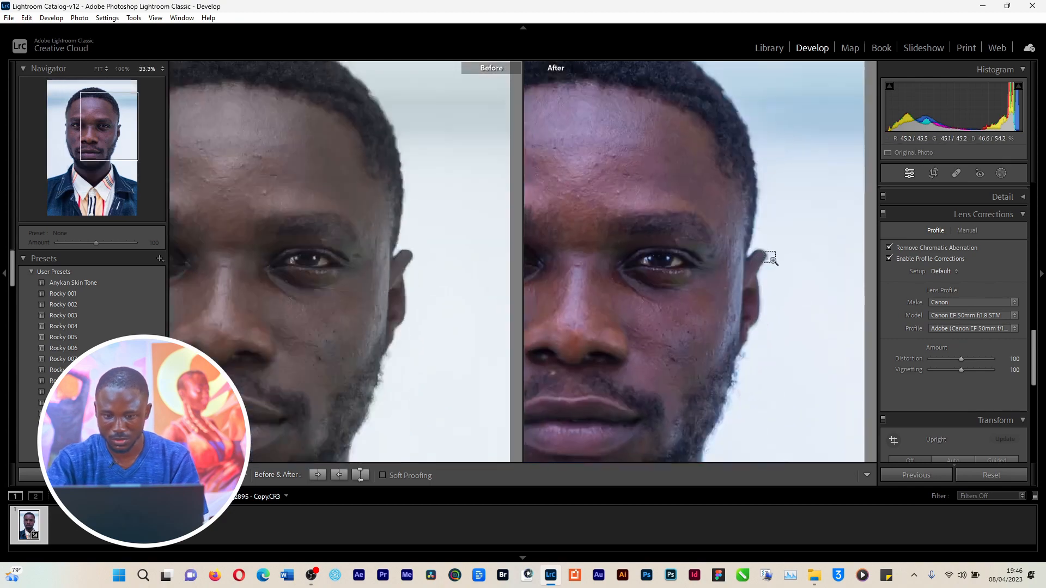
pyautogui.click(772, 260)
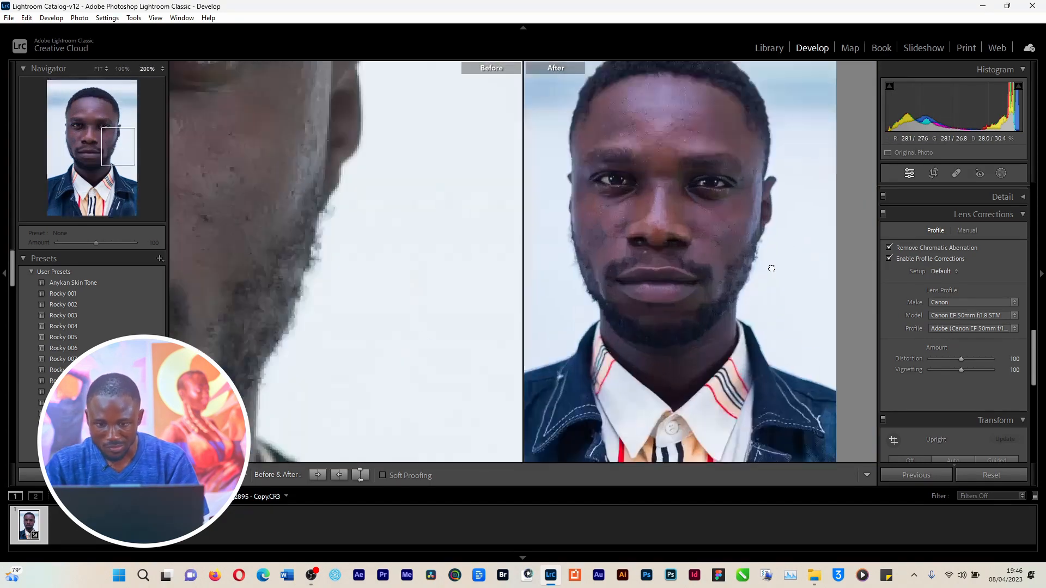
pyautogui.click(737, 215)
pyautogui.moveTo(714, 190); pyautogui.dragTo(668, 327)
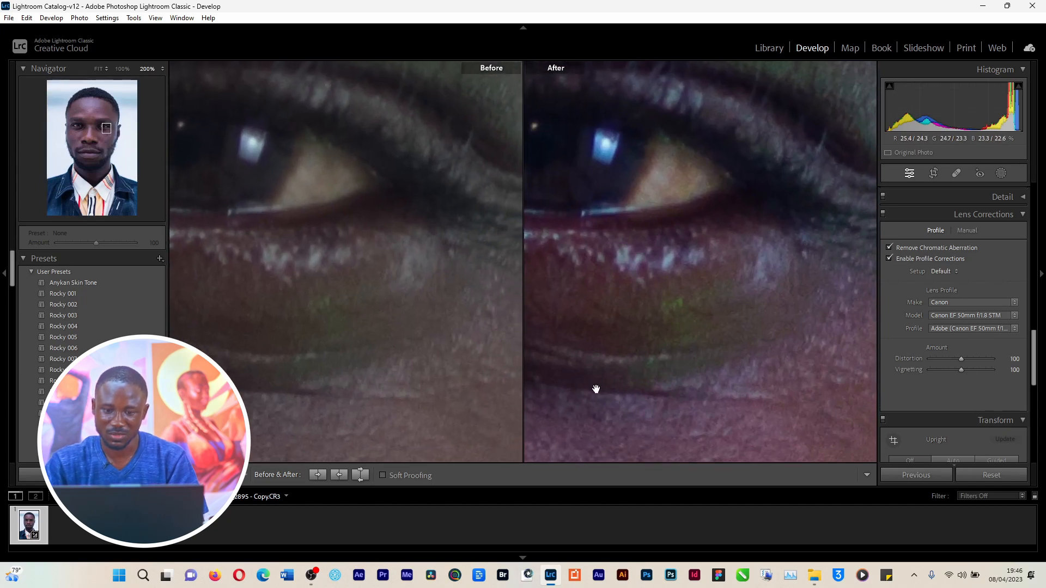
pyautogui.click(723, 360)
pyautogui.click(790, 219)
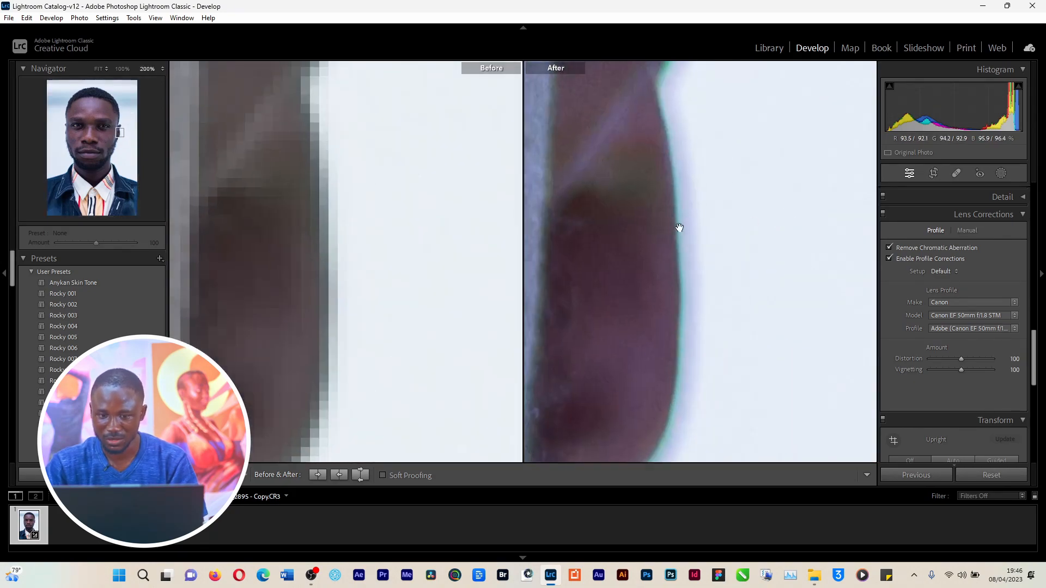
pyautogui.click(661, 282)
pyautogui.click(749, 300)
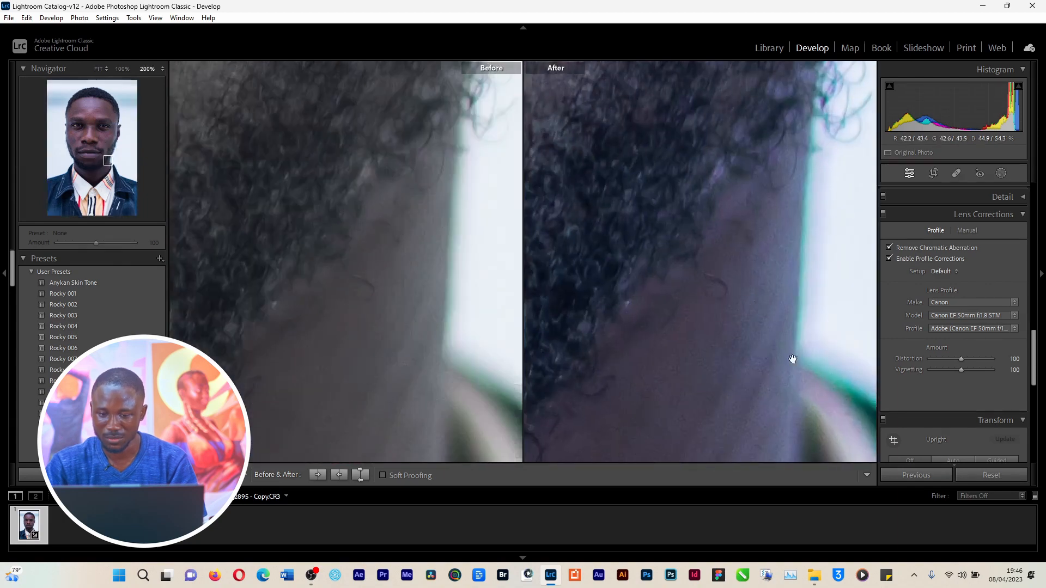
pyautogui.moveTo(793, 359); pyautogui.dragTo(644, 177)
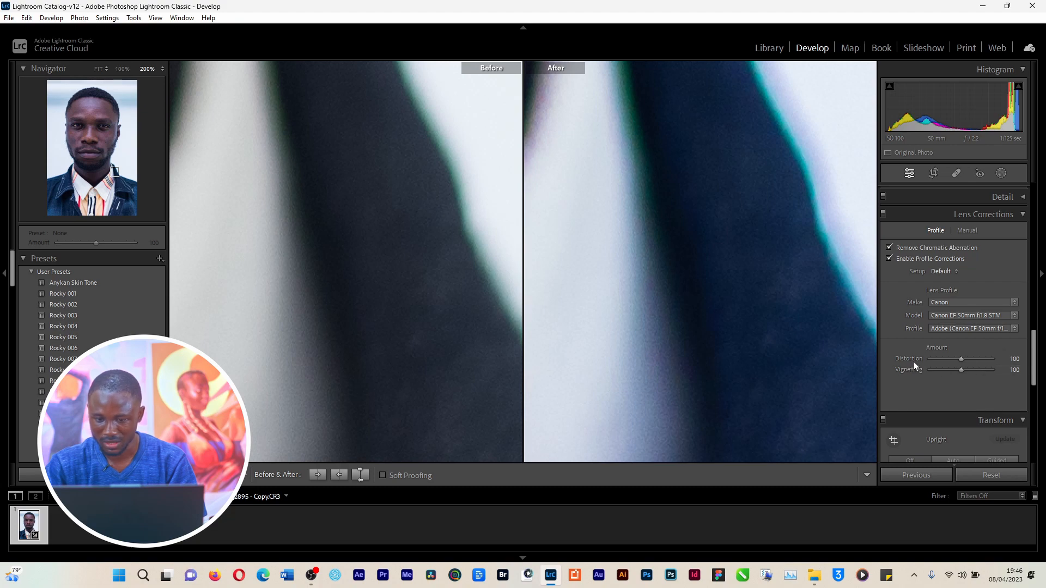
# Fit the whole portrait in view and set the lens profile's distortion amount to 200
pyautogui.click(772, 319)
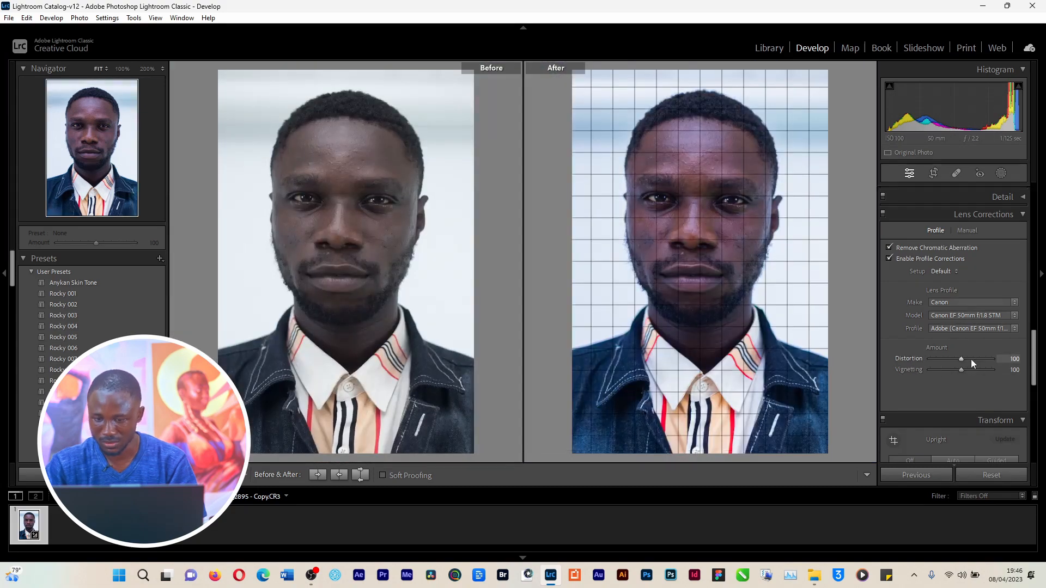
pyautogui.moveTo(963, 358); pyautogui.dragTo(1005, 358)
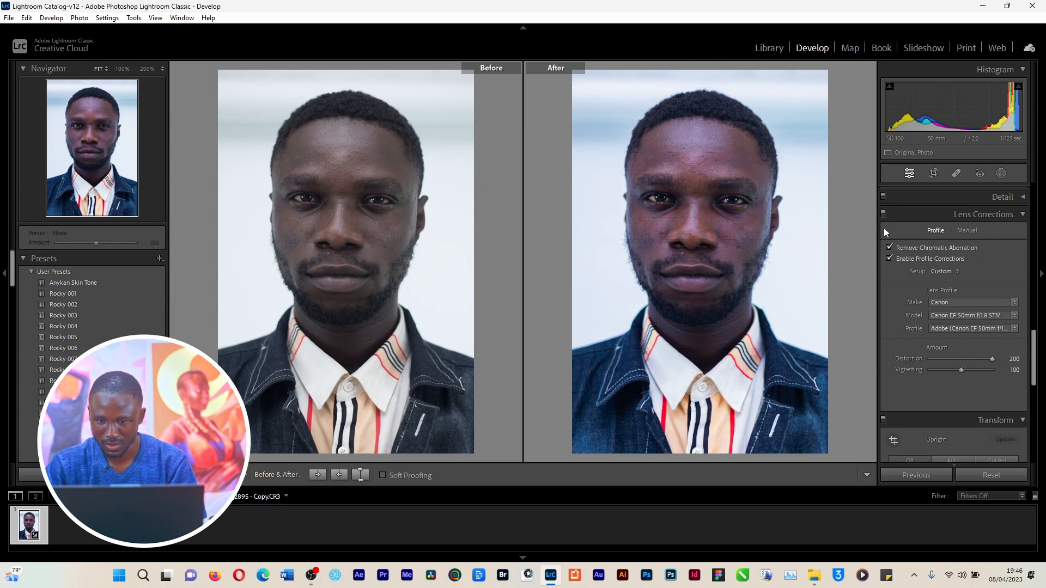
# Toggle the Lens Corrections off and on repeatedly to compare the portrait with and without them
pyautogui.click(883, 214)
pyautogui.click(882, 214)
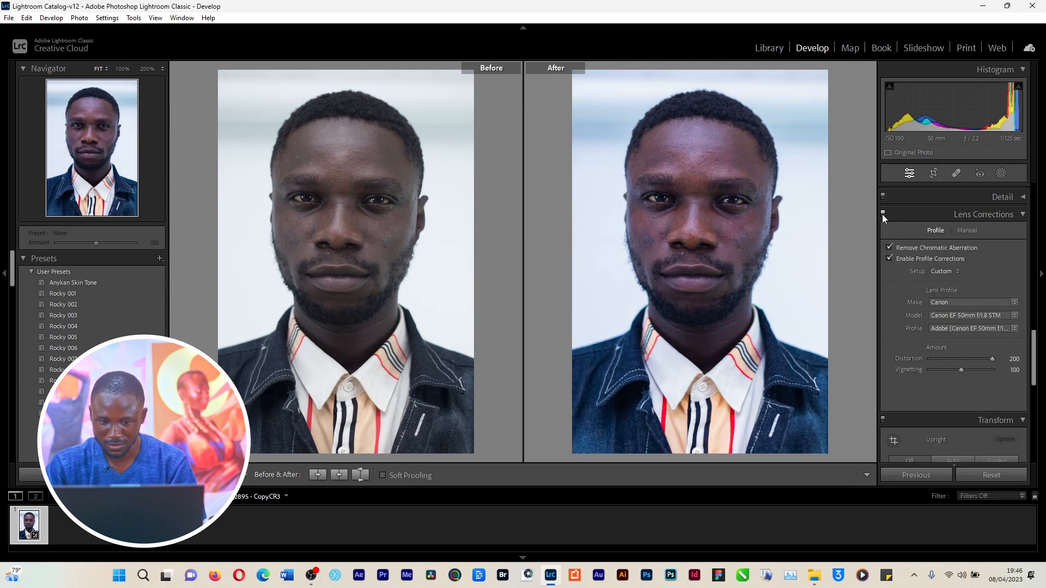
pyautogui.click(883, 214)
pyautogui.click(883, 214)
pyautogui.click(883, 215)
pyautogui.click(883, 214)
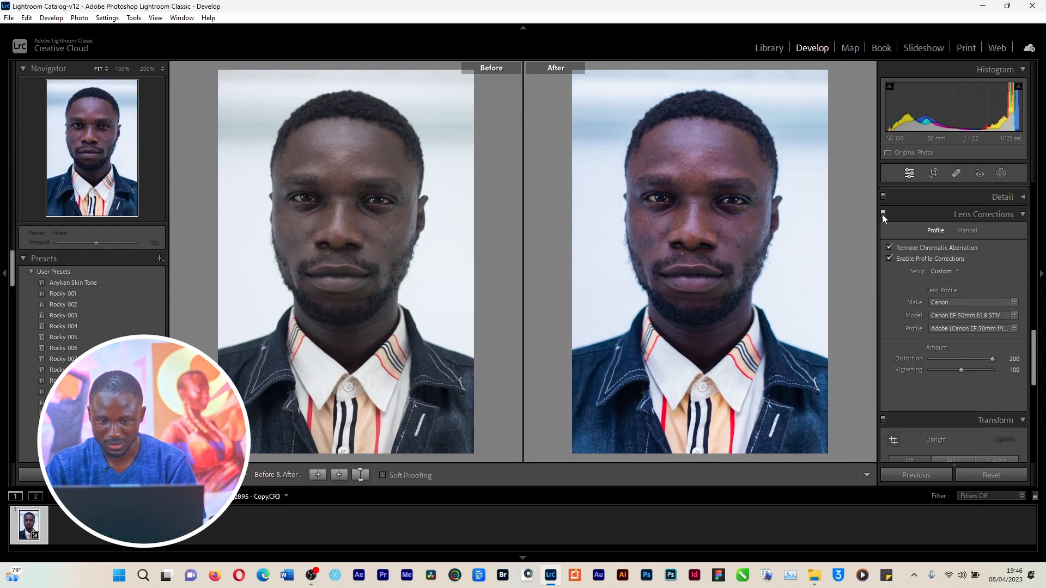
pyautogui.click(882, 214)
pyautogui.click(882, 214)
pyautogui.click(883, 215)
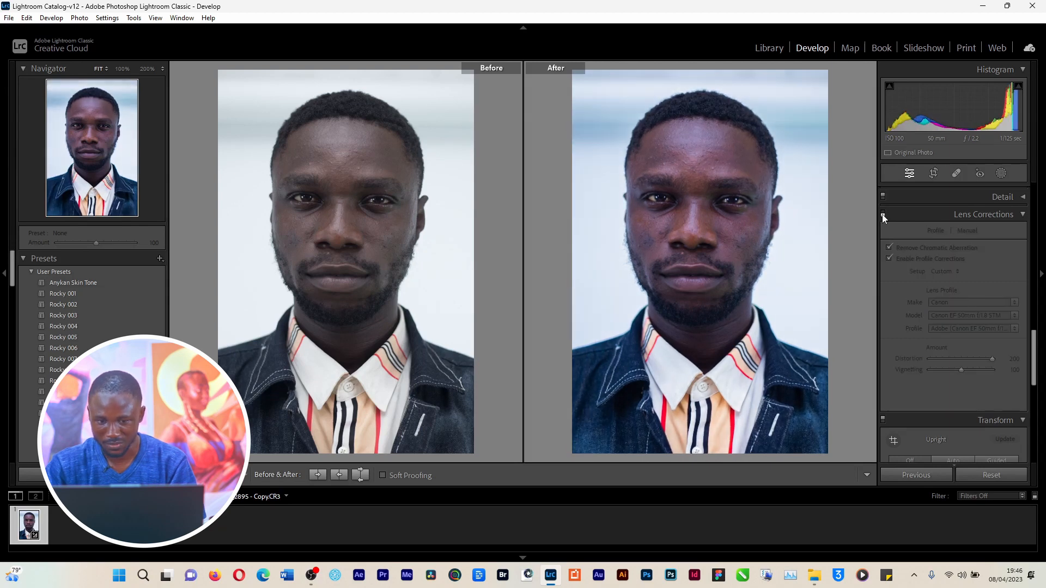
pyautogui.click(883, 214)
pyautogui.click(883, 215)
pyautogui.click(883, 214)
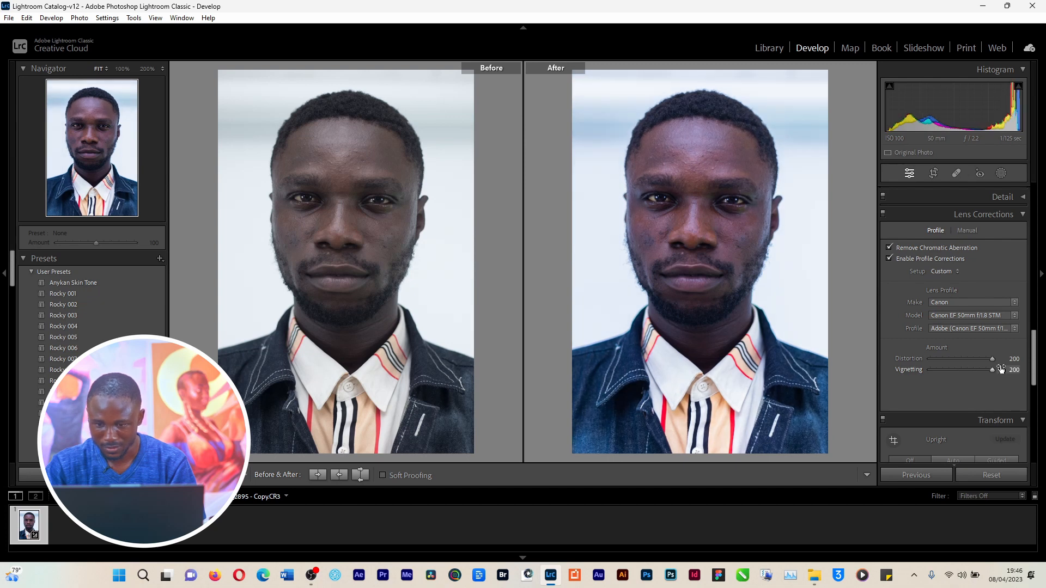
# Set the lens profile's vignetting amount to 0 and close the Lens Corrections settings
pyautogui.moveTo(992, 372); pyautogui.dragTo(1041, 384)
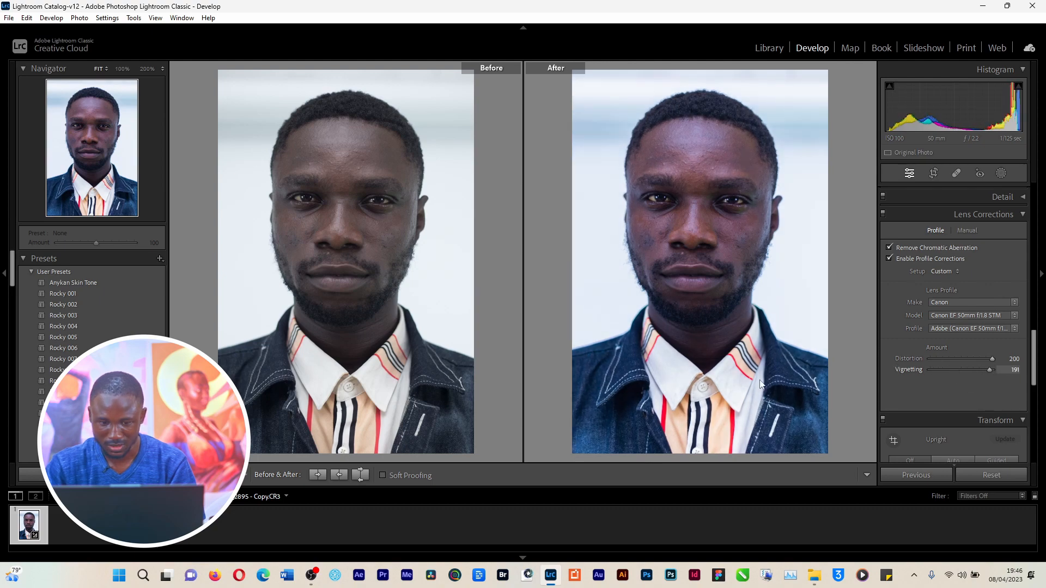
pyautogui.moveTo(761, 384); pyautogui.dragTo(765, 386)
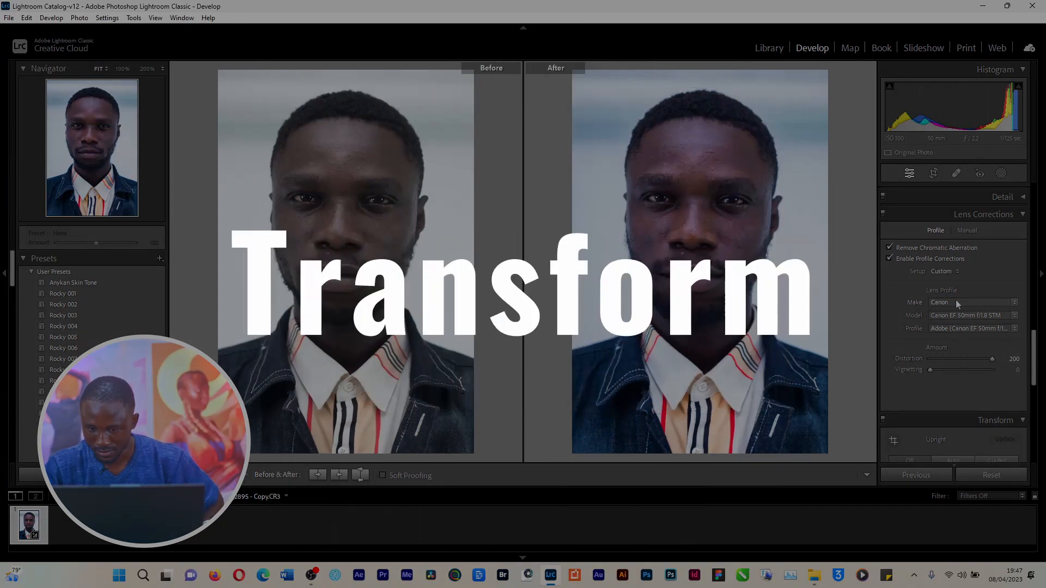
pyautogui.click(1000, 215)
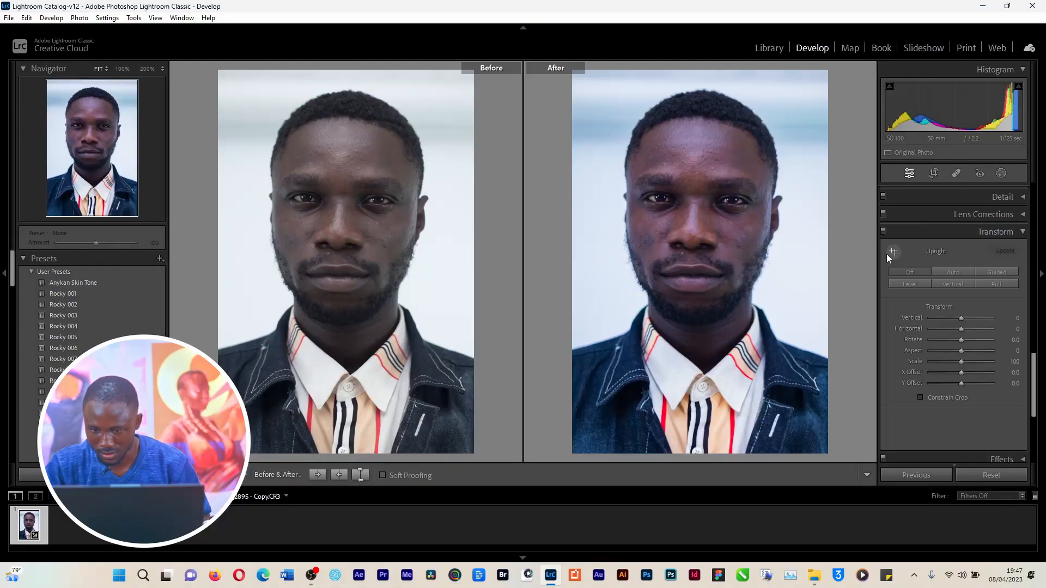
# Try Guided Upright with two near-horizontal guides across the shoulders, and undo and redo the second guide to compare
pyautogui.click(888, 253)
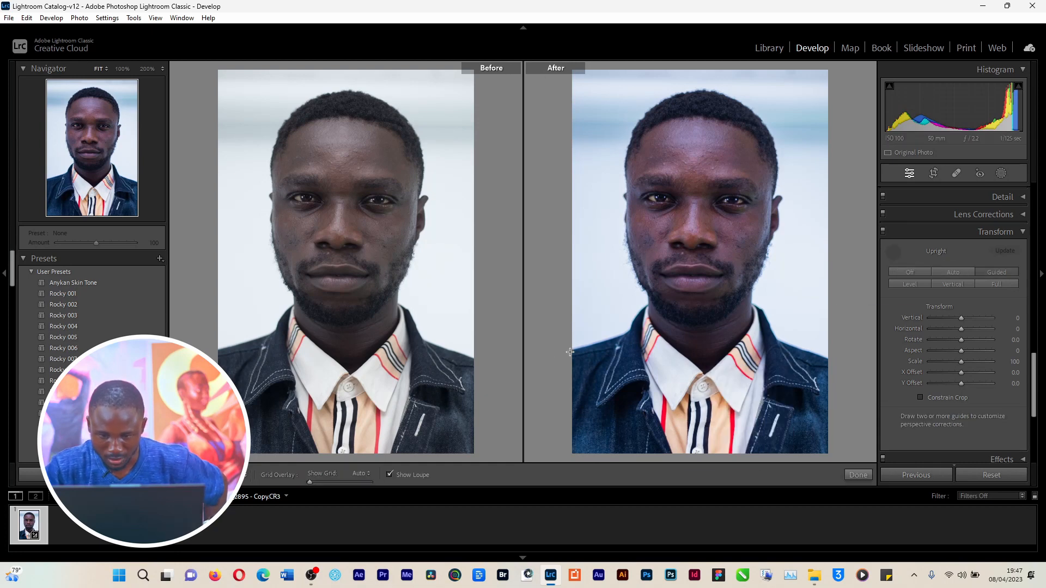
pyautogui.moveTo(570, 351); pyautogui.dragTo(833, 359)
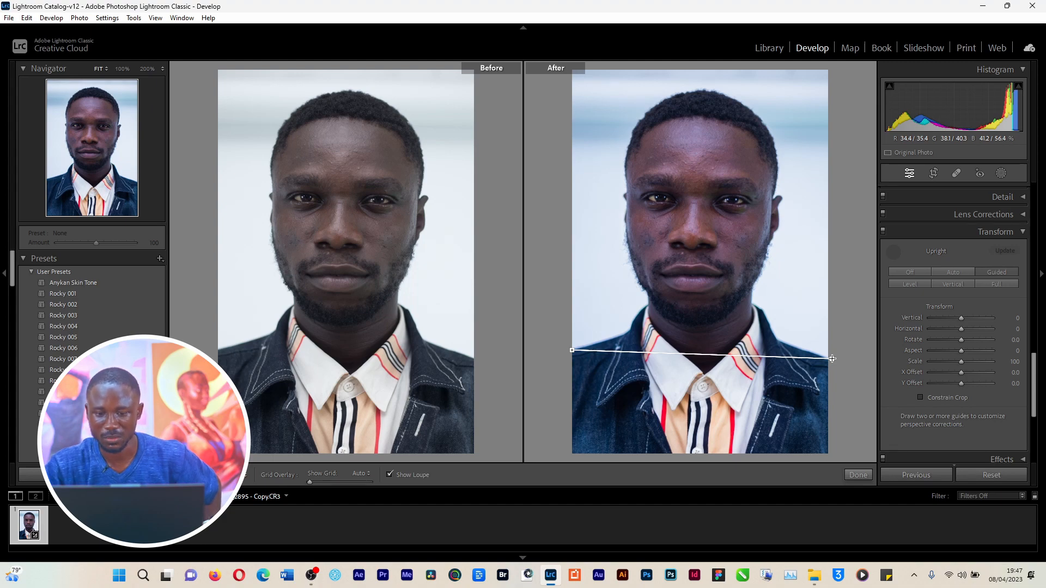
pyautogui.moveTo(833, 359); pyautogui.dragTo(833, 364)
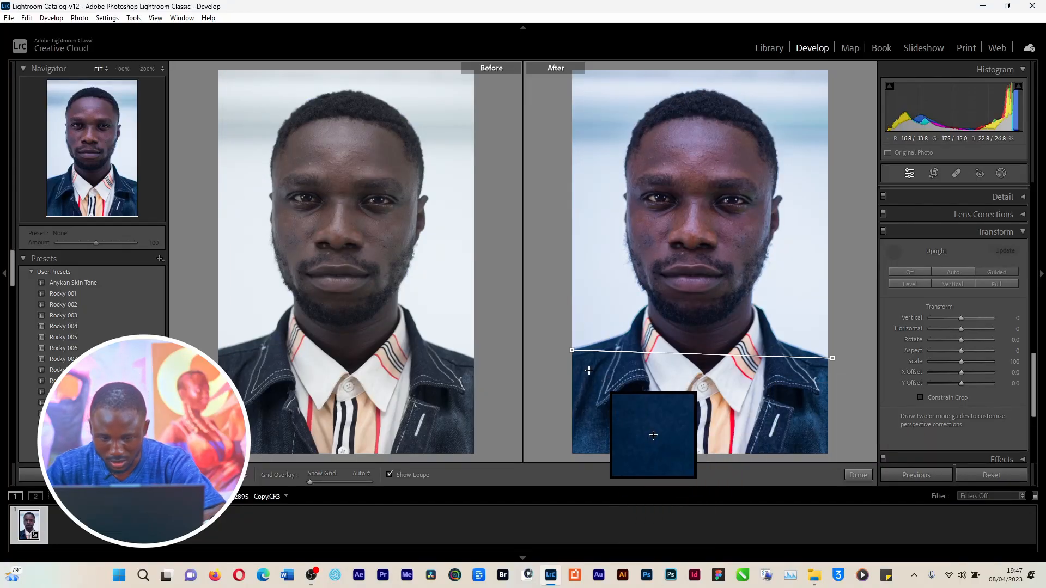
pyautogui.moveTo(571, 345); pyautogui.dragTo(831, 354)
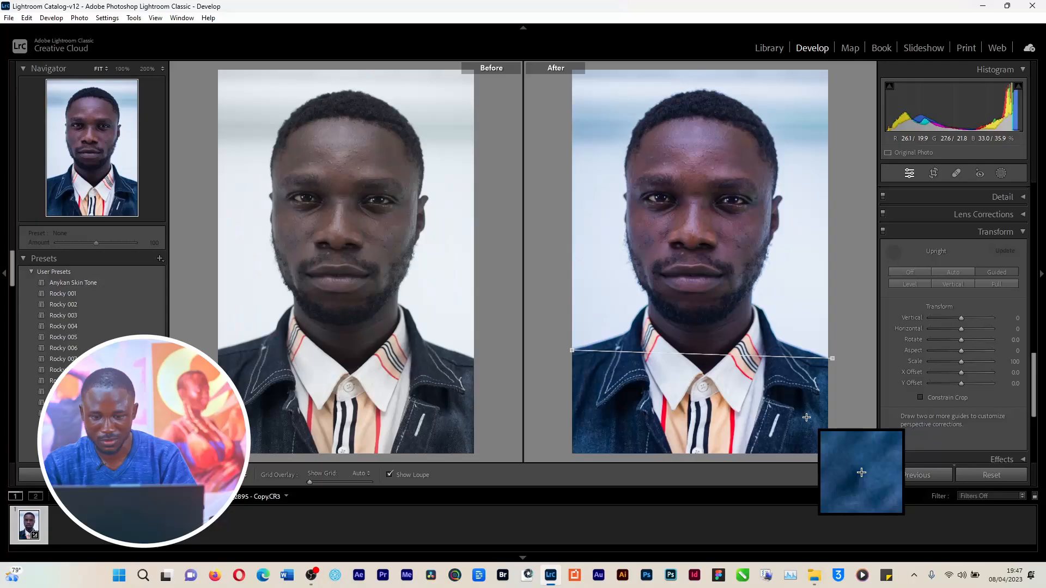
pyautogui.hotkey('ctrl', 'y')
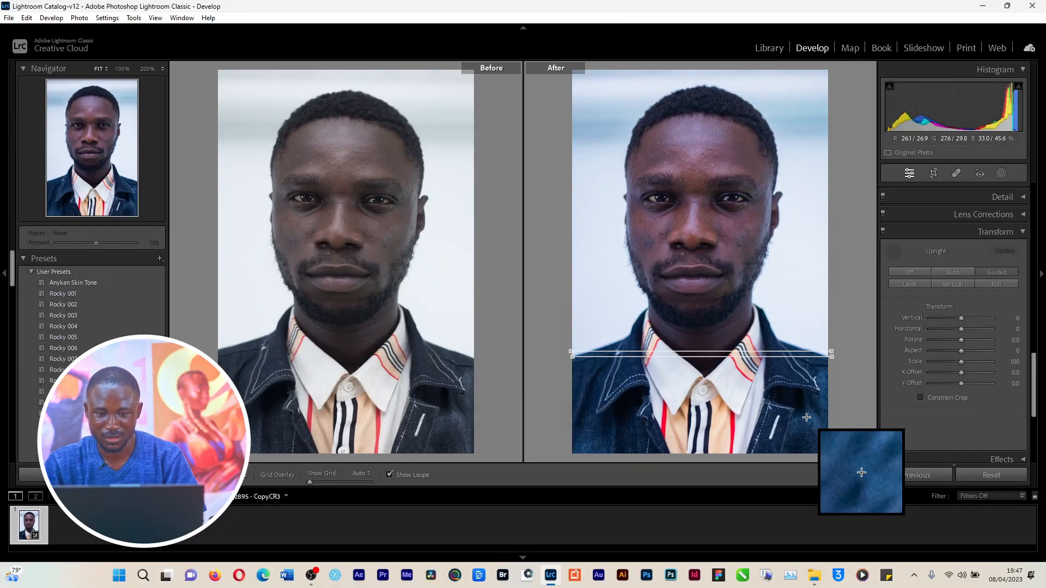
pyautogui.hotkey('ctrl', 'z')
pyautogui.hotkey('ctrl', 'y')
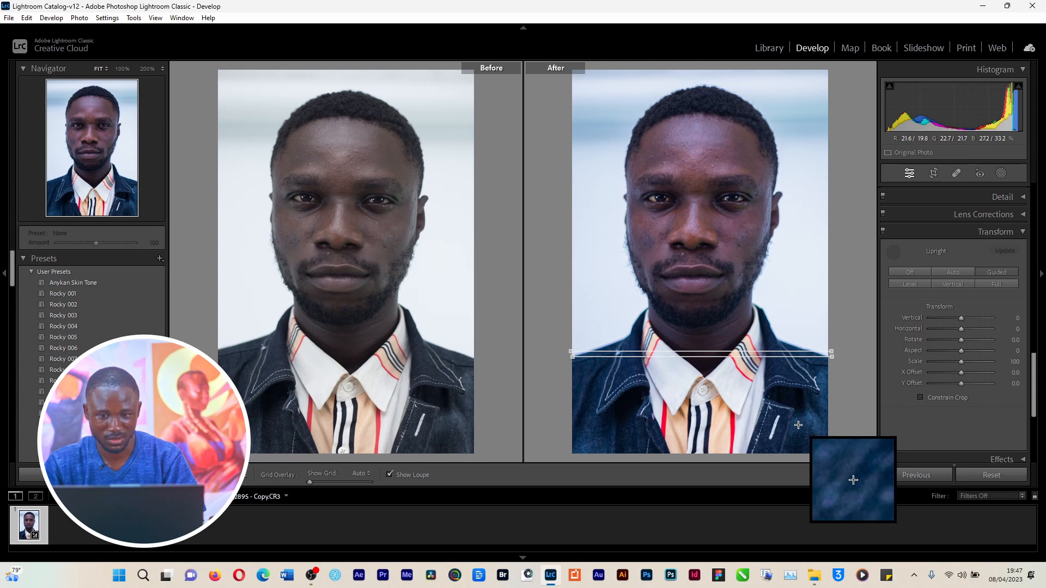
pyautogui.hotkey('ctrl', 'z')
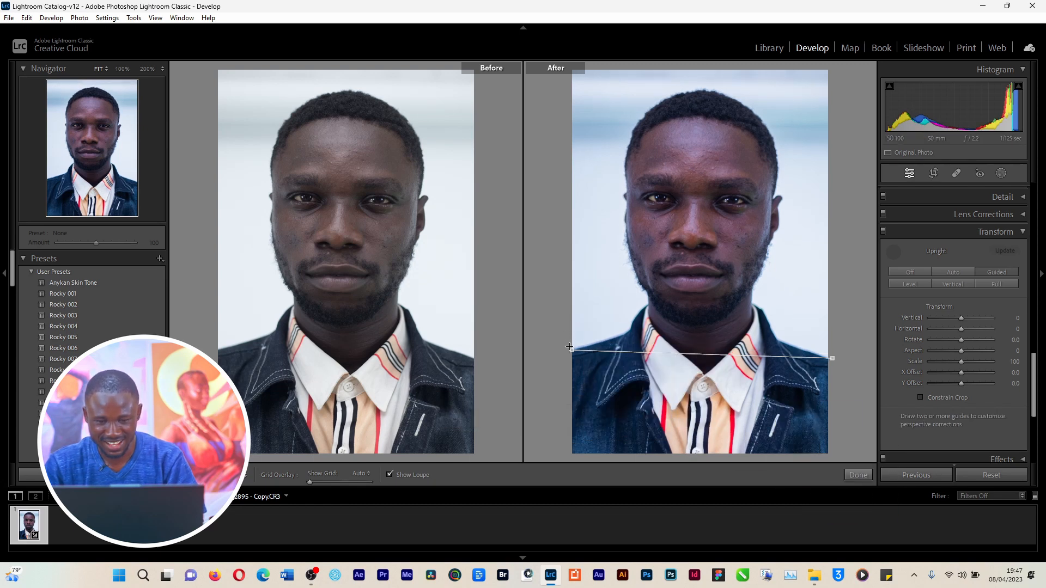
# Try redrawing the Upright guides across the shoulders at slightly different slants, undoing each attempt
pyautogui.moveTo(570, 345); pyautogui.dragTo(837, 356)
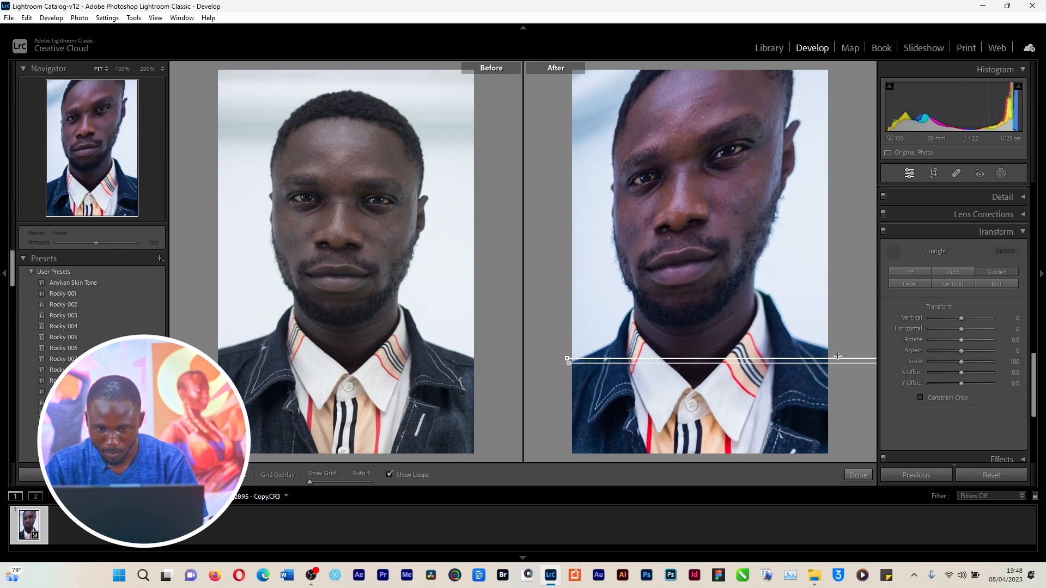
pyautogui.hotkey('ctrl', 'z')
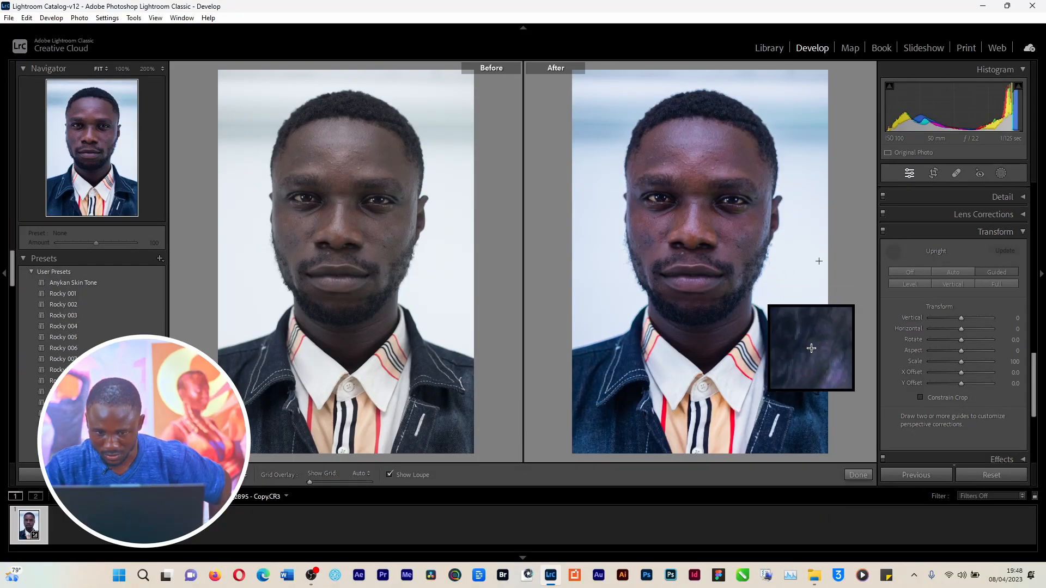
pyautogui.moveTo(566, 351); pyautogui.dragTo(833, 359)
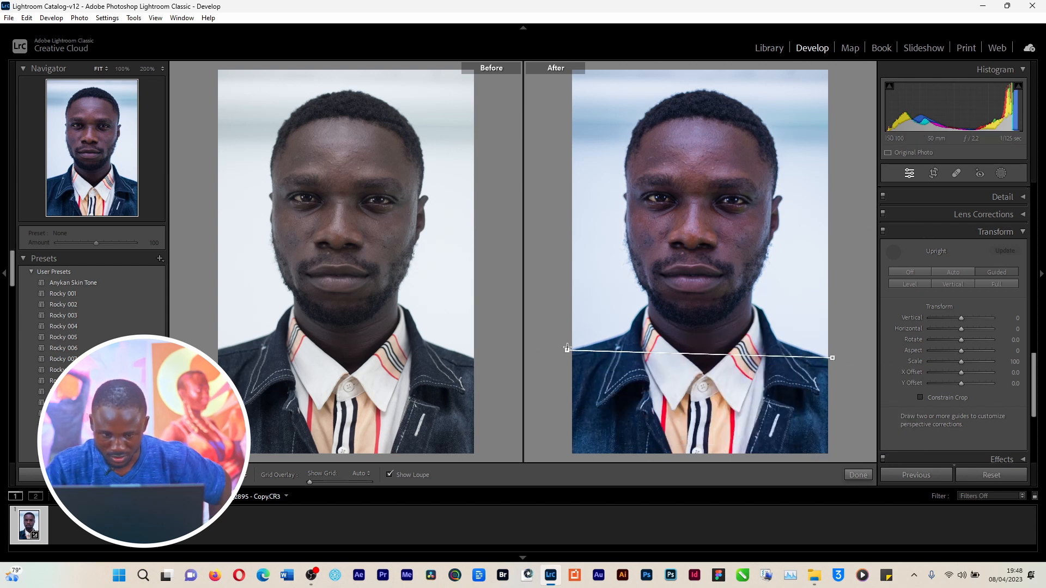
pyautogui.moveTo(568, 346); pyautogui.dragTo(844, 356)
pyautogui.hotkey('ctrl', 'z')
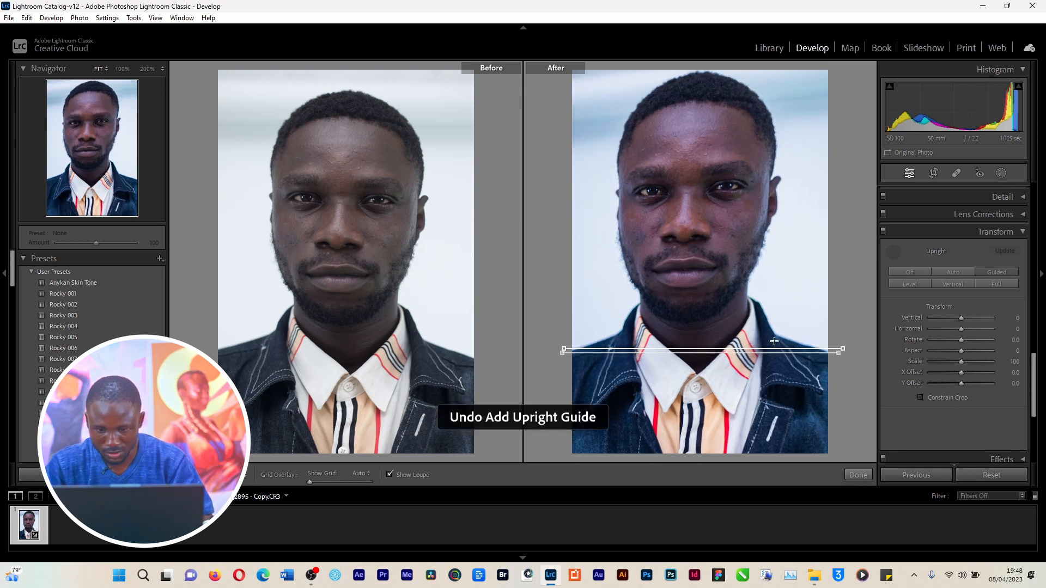
pyautogui.moveTo(564, 347); pyautogui.dragTo(832, 358)
pyautogui.hotkey('ctrl', 'z')
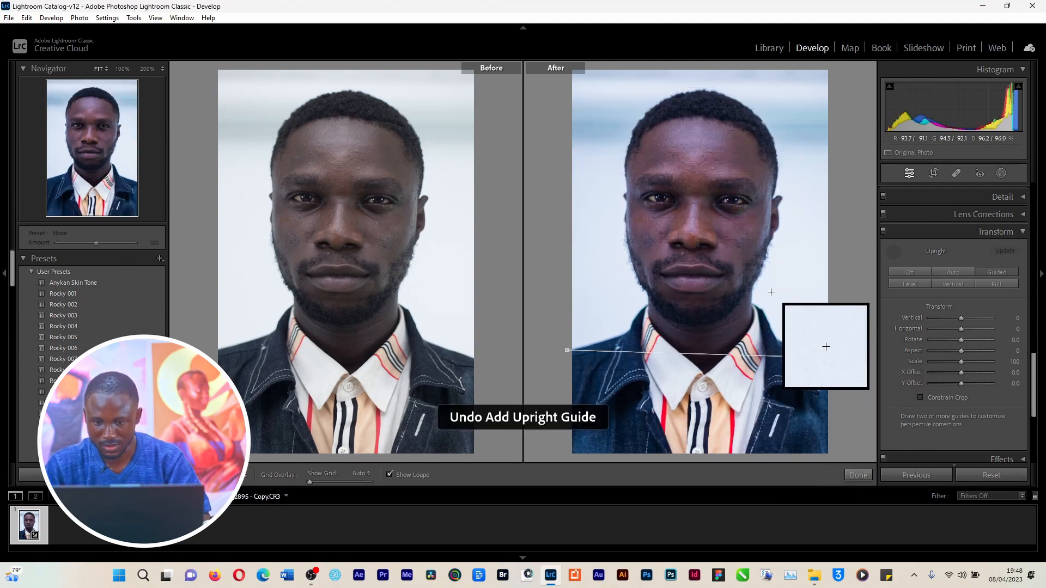
# In Calibration, set the shadows tint to +16 and the red primary saturation to -39
pyautogui.click(1025, 236)
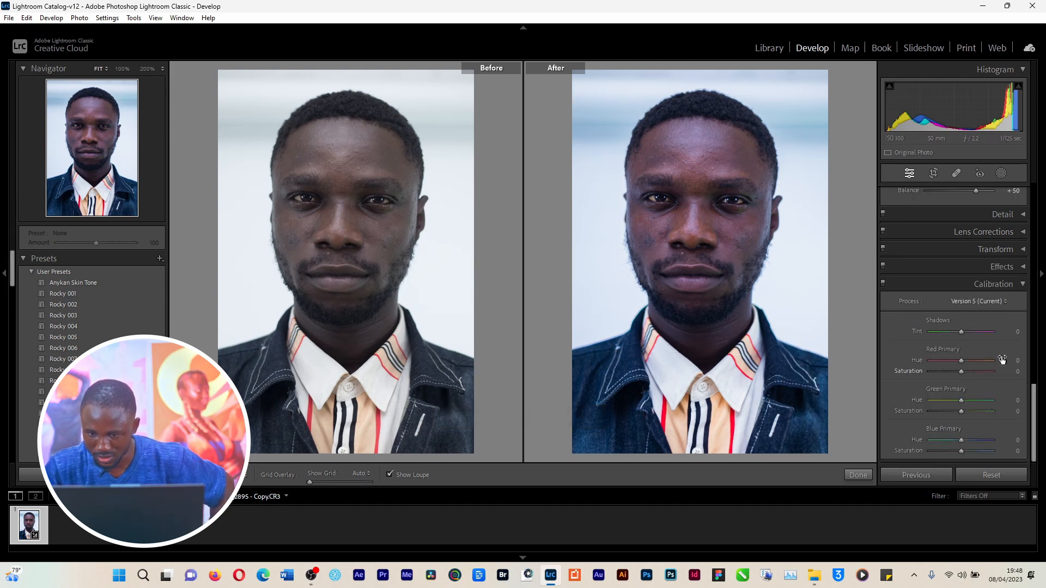
pyautogui.moveTo(962, 332)
pyautogui.mouseDown()
pyautogui.moveTo(946, 335)
pyautogui.moveTo(972, 329)
pyautogui.moveTo(953, 333)
pyautogui.mouseUp()
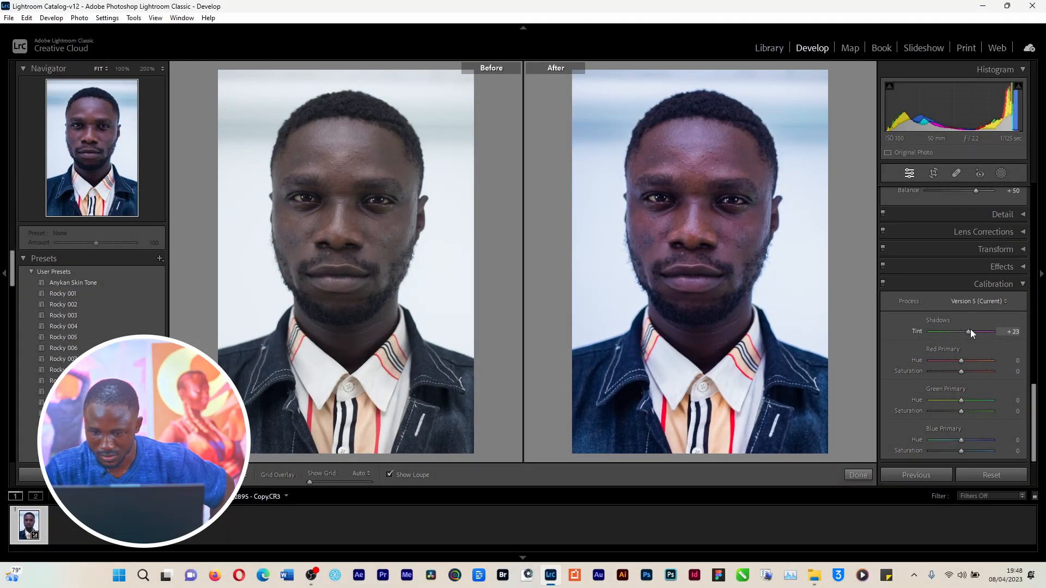
pyautogui.moveTo(970, 329); pyautogui.dragTo(950, 368)
pyautogui.hotkey('ctrl', 'z')
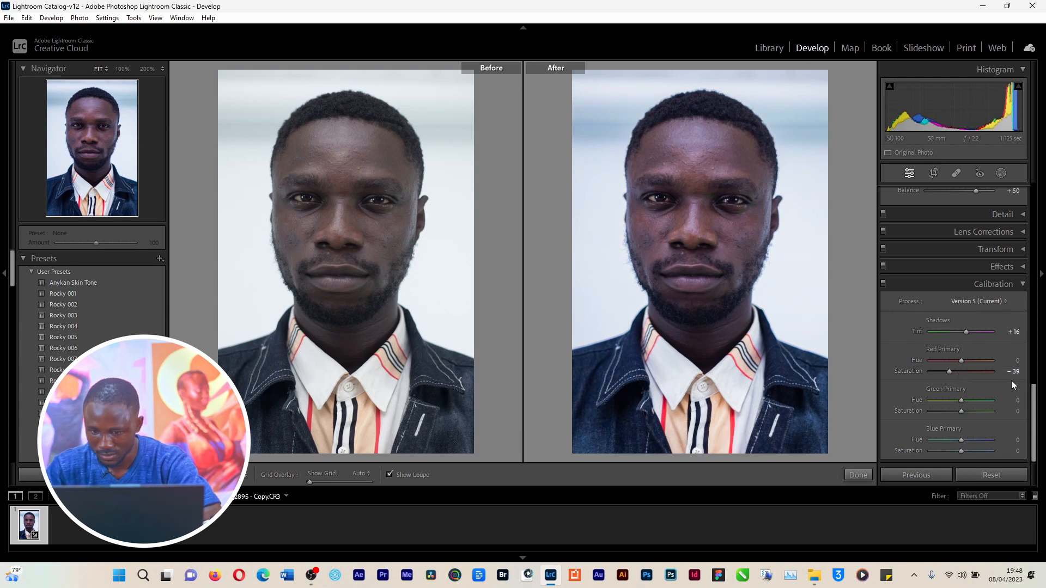
# Set the green primary hue to +9 and saturation to +18, and the blue primary hue to -2 and saturation to -14
pyautogui.moveTo(962, 403); pyautogui.dragTo(957, 403)
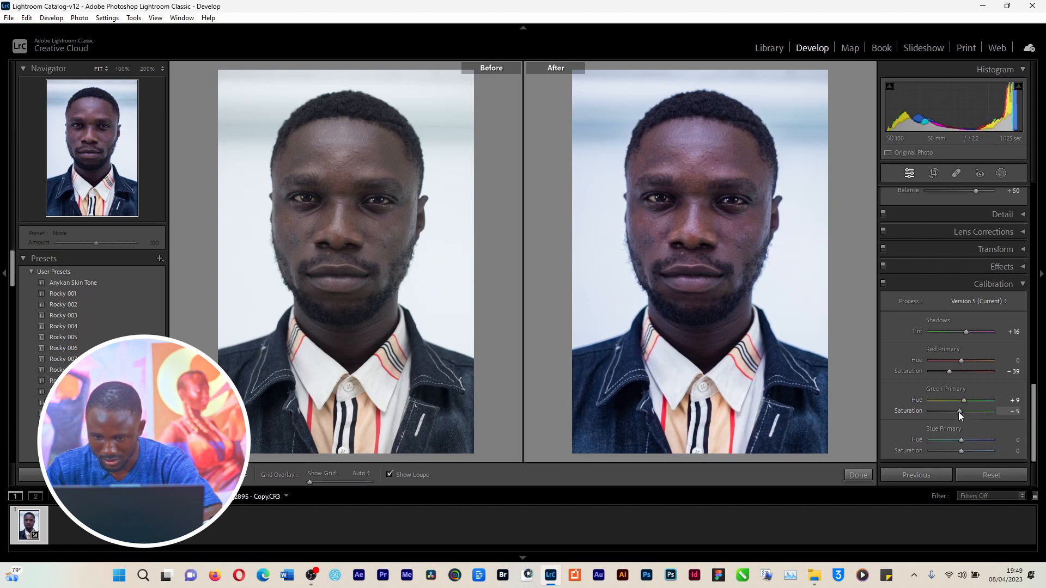
pyautogui.moveTo(959, 412); pyautogui.dragTo(959, 439)
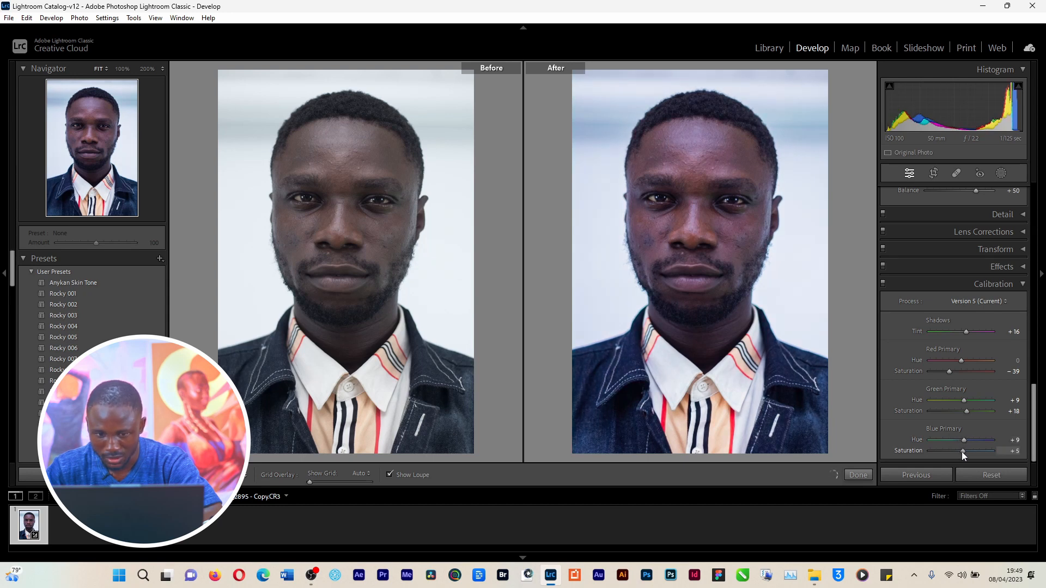
pyautogui.moveTo(962, 452); pyautogui.dragTo(962, 440)
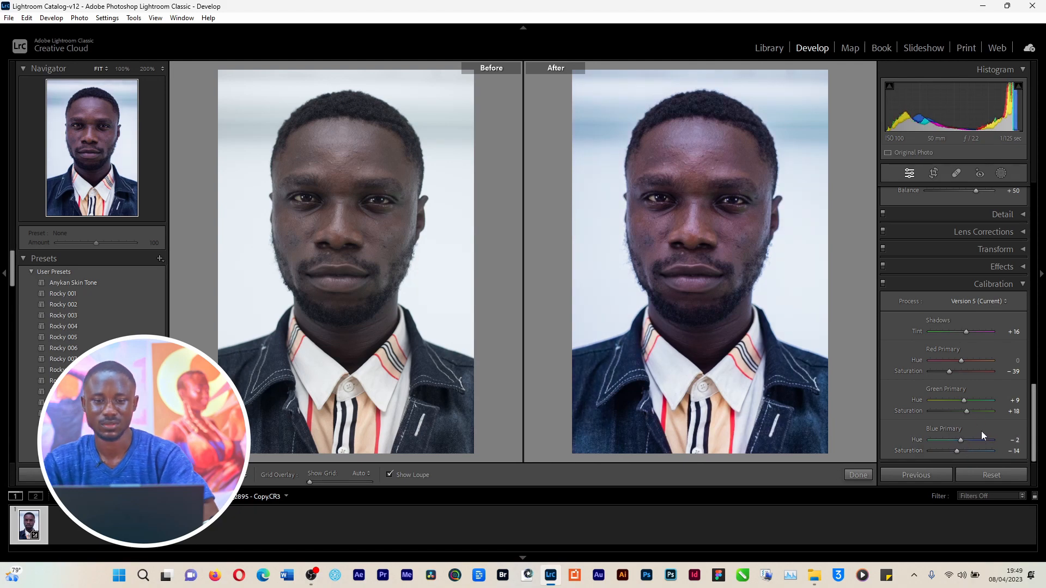
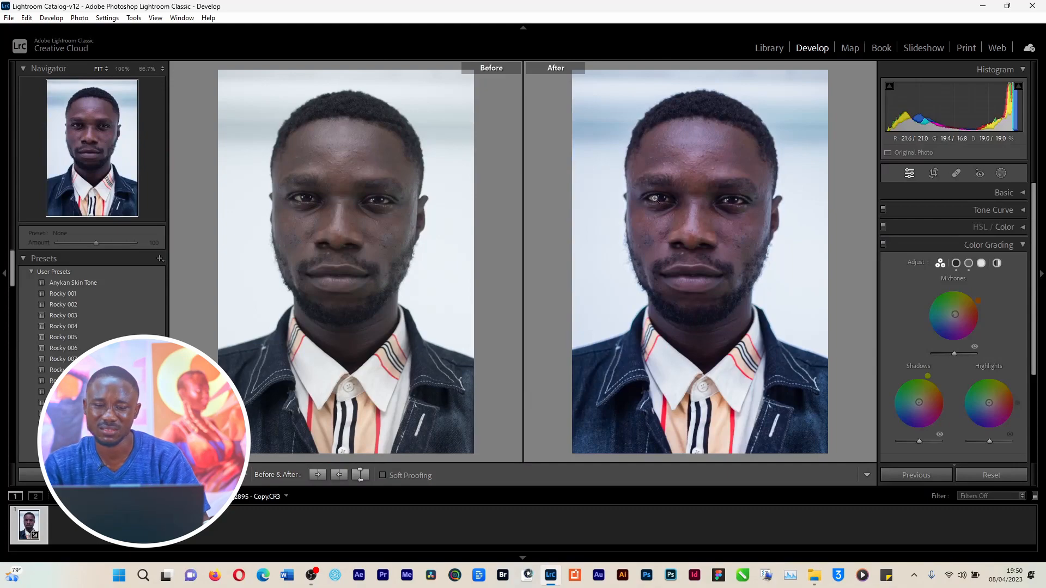
# Start a new brush mask over a close-up of the eye, with brush size 2.6 and feather 70
pyautogui.moveTo(708, 180); pyautogui.dragTo(666, 276)
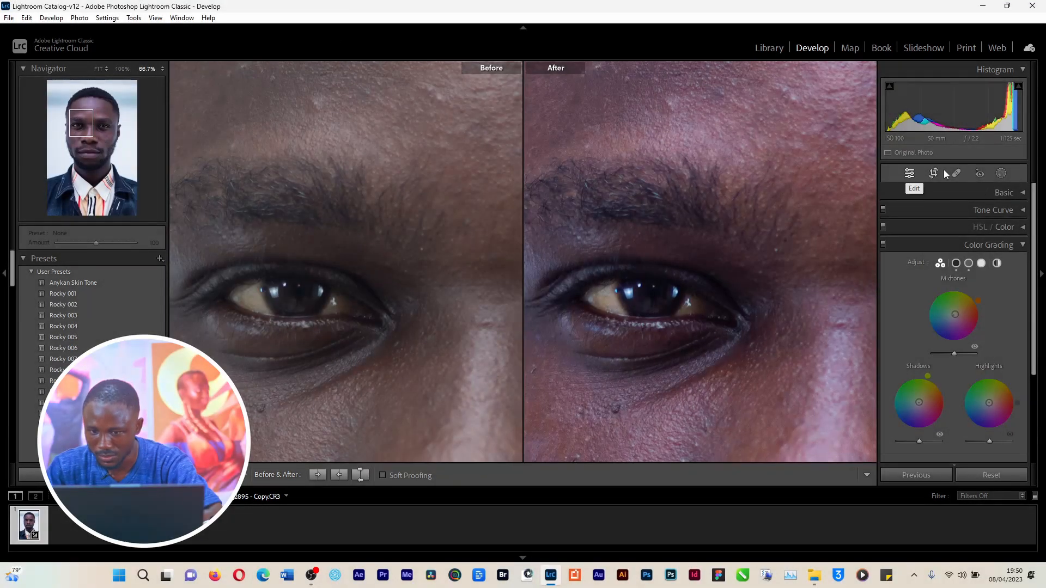
pyautogui.click(1002, 174)
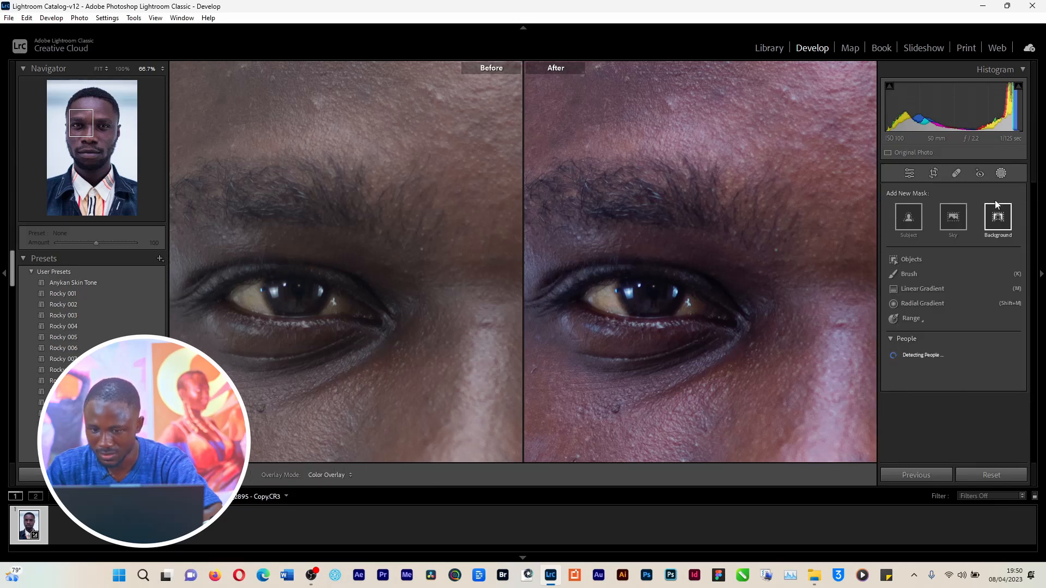
pyautogui.click(909, 274)
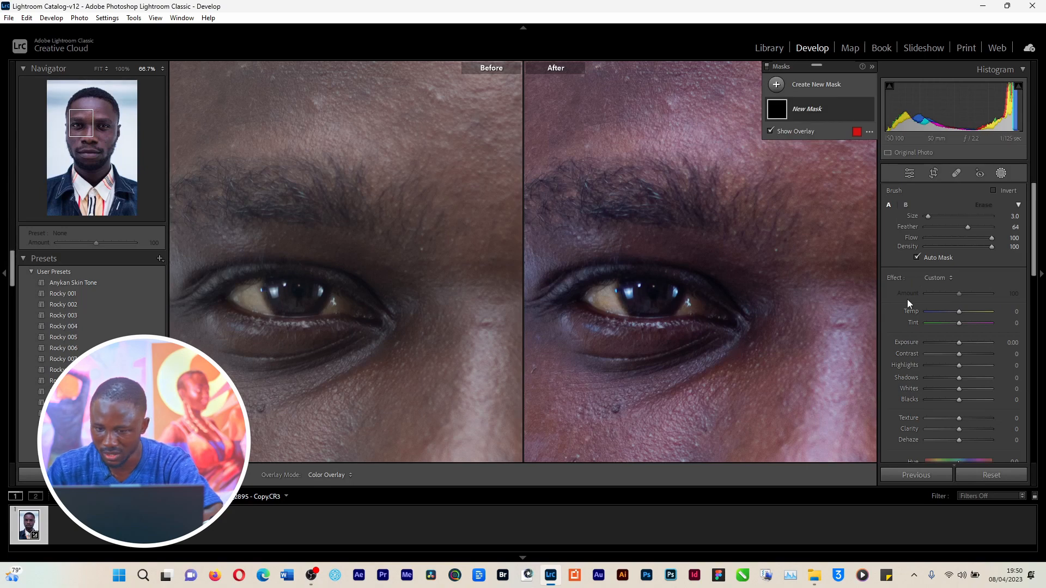
pyautogui.moveTo(1033, 252)
pyautogui.mouseDown()
pyautogui.moveTo(1040, 314)
pyautogui.moveTo(1043, 251)
pyautogui.mouseUp()
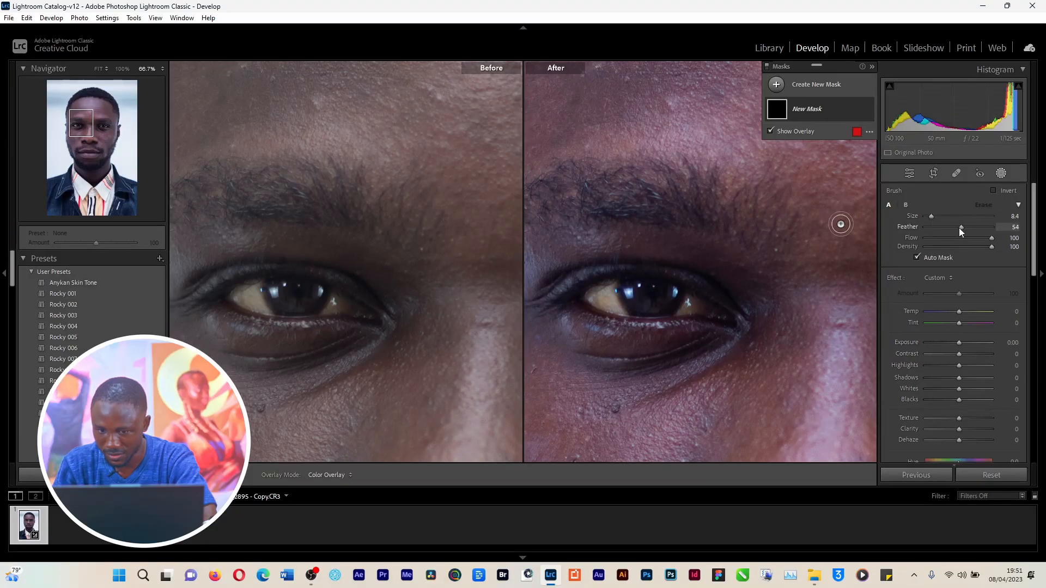
pyautogui.moveTo(960, 228); pyautogui.dragTo(972, 227)
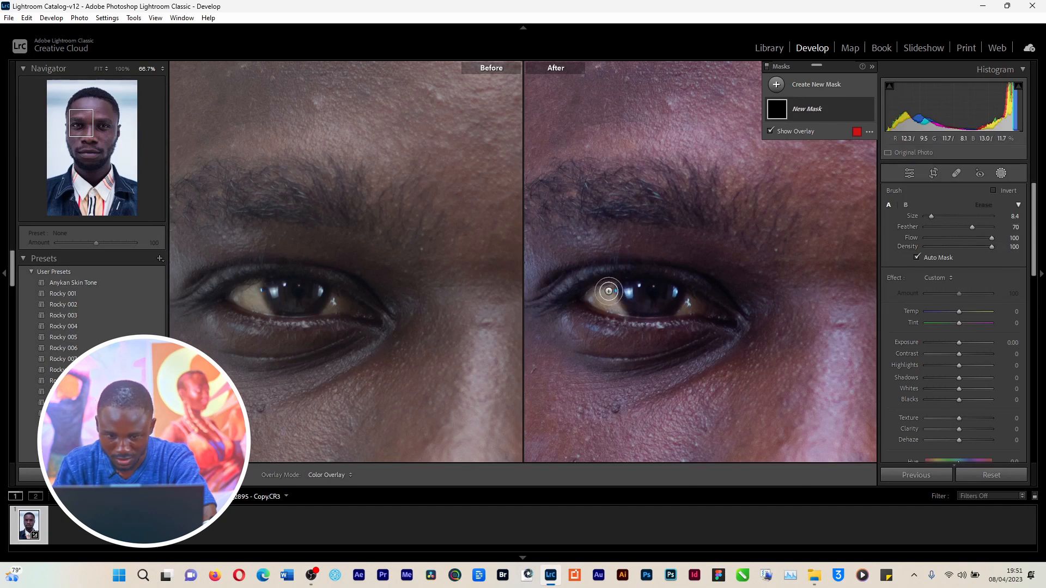
pyautogui.moveTo(933, 217); pyautogui.dragTo(929, 217)
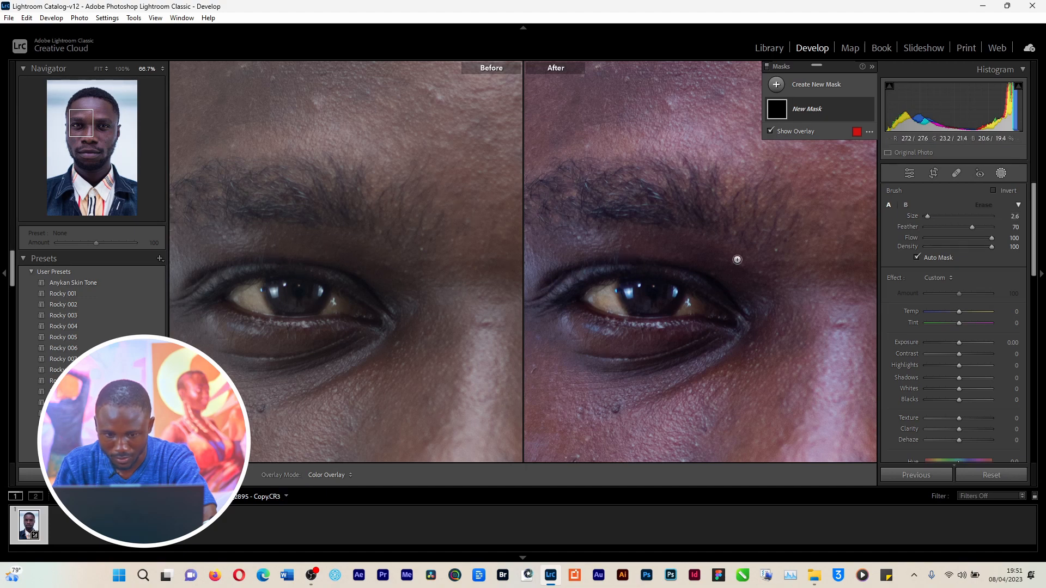
# Paint the brush mask over the outer white of the eye
pyautogui.click(612, 286)
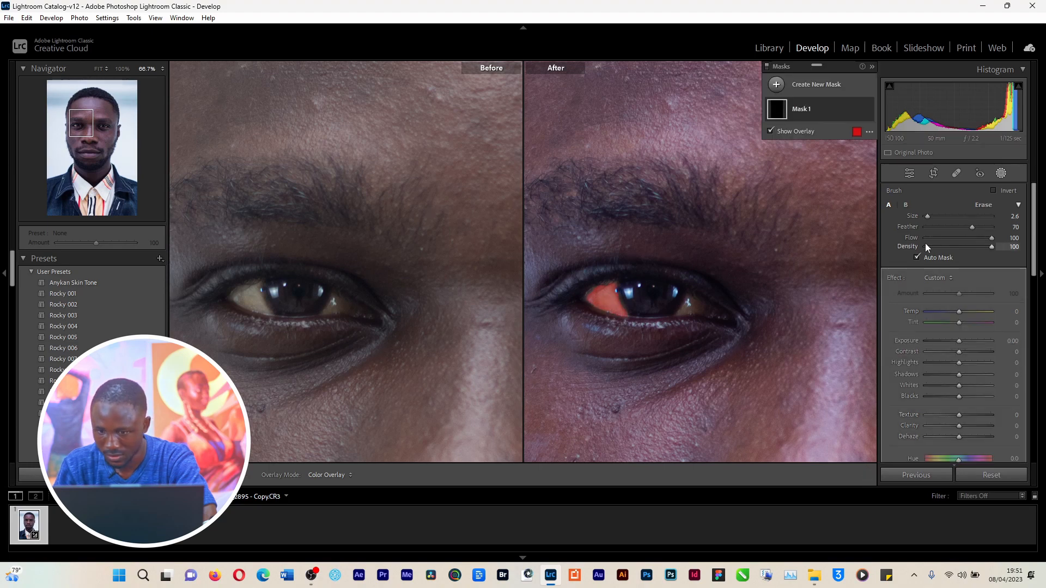
pyautogui.moveTo(1033, 251); pyautogui.dragTo(1032, 267)
pyautogui.scroll(-2, 1024, 273)
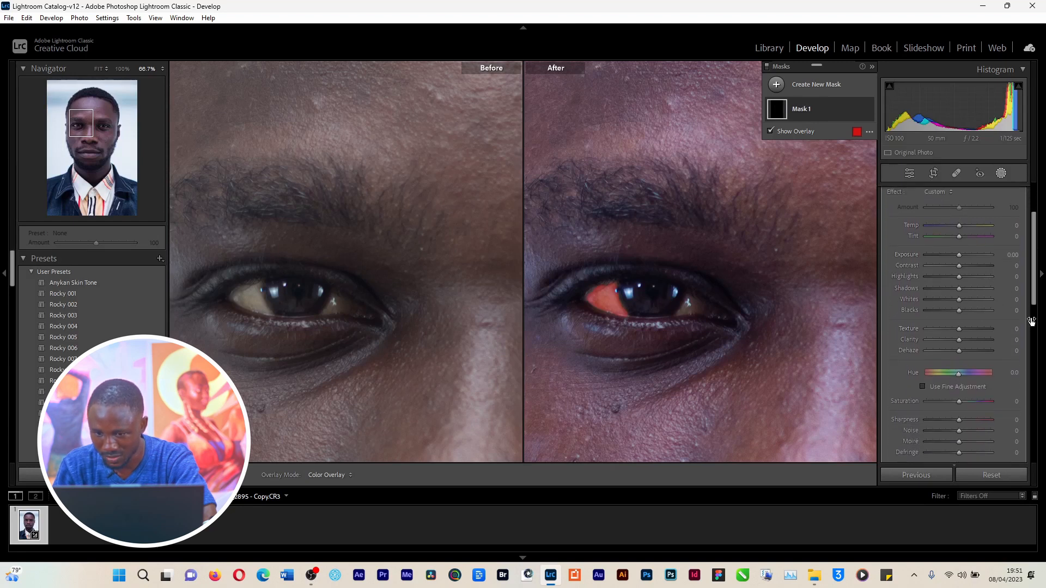
pyautogui.scroll(5, 950, 257)
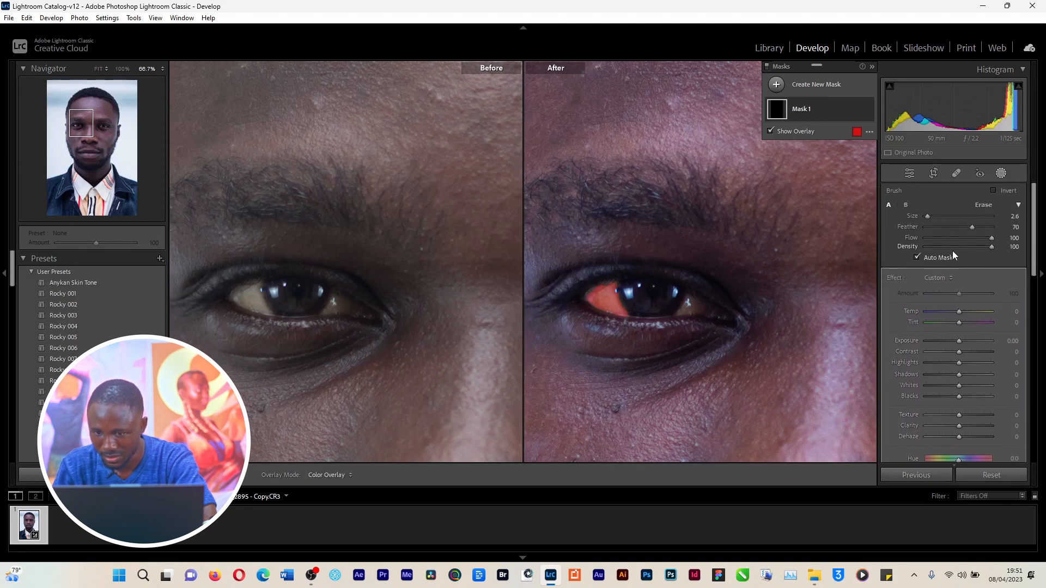
# Extend the brush mask over the inner white of the eye and apply the Iris Enhance effect with saturation -100
pyautogui.click(689, 299)
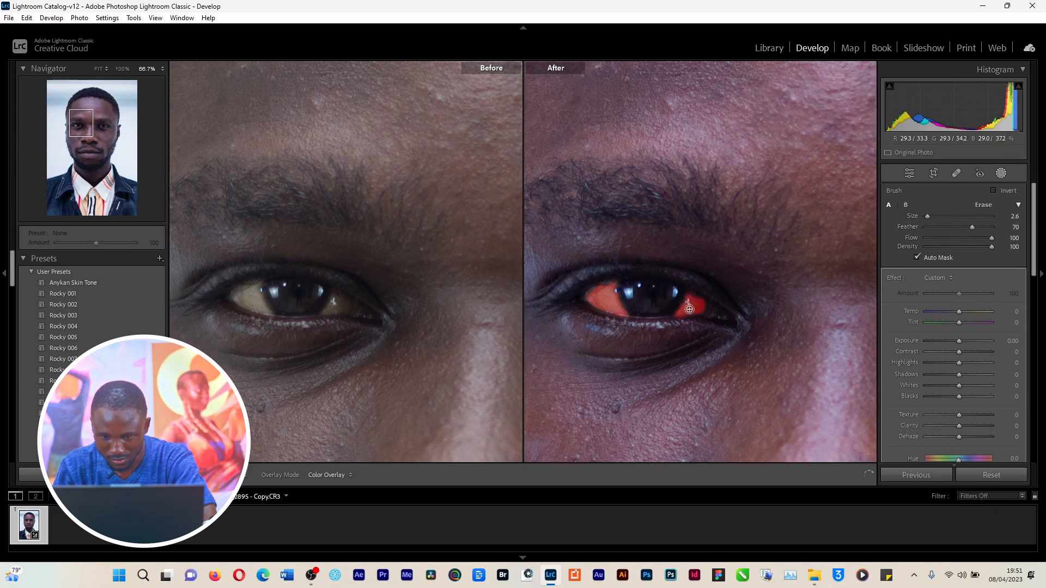
pyautogui.click(938, 278)
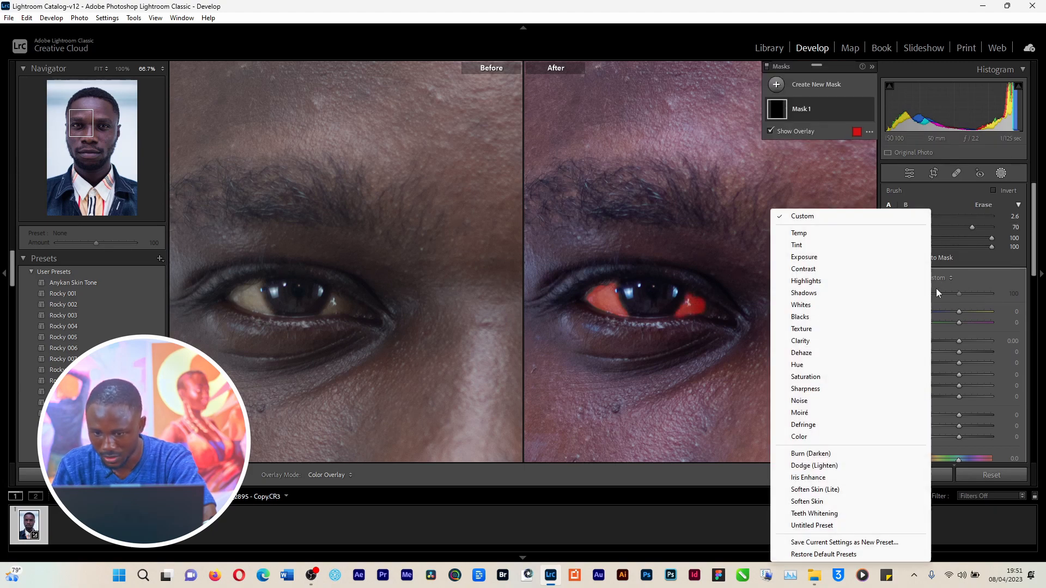
pyautogui.click(854, 478)
pyautogui.press('o')
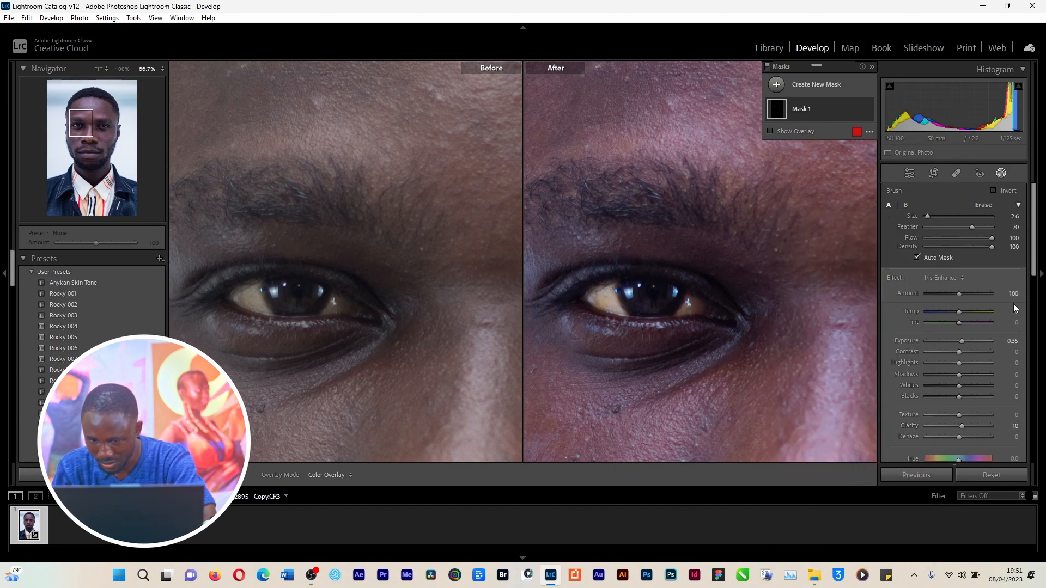
pyautogui.moveTo(1031, 279); pyautogui.dragTo(1032, 313)
pyautogui.moveTo(968, 373); pyautogui.dragTo(878, 391)
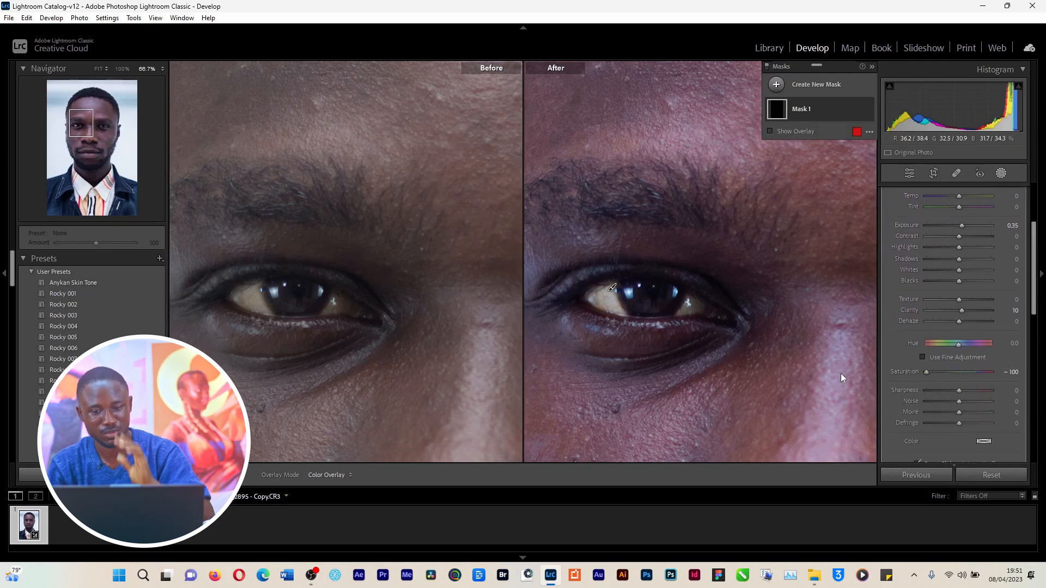
# Paint the same desaturating mask over the white areas on both sides of the other eye's iris
pyautogui.moveTo(797, 311); pyautogui.dragTo(610, 316)
pyautogui.moveTo(831, 312)
pyautogui.mouseDown()
pyautogui.moveTo(689, 314)
pyautogui.moveTo(705, 313)
pyautogui.mouseUp()
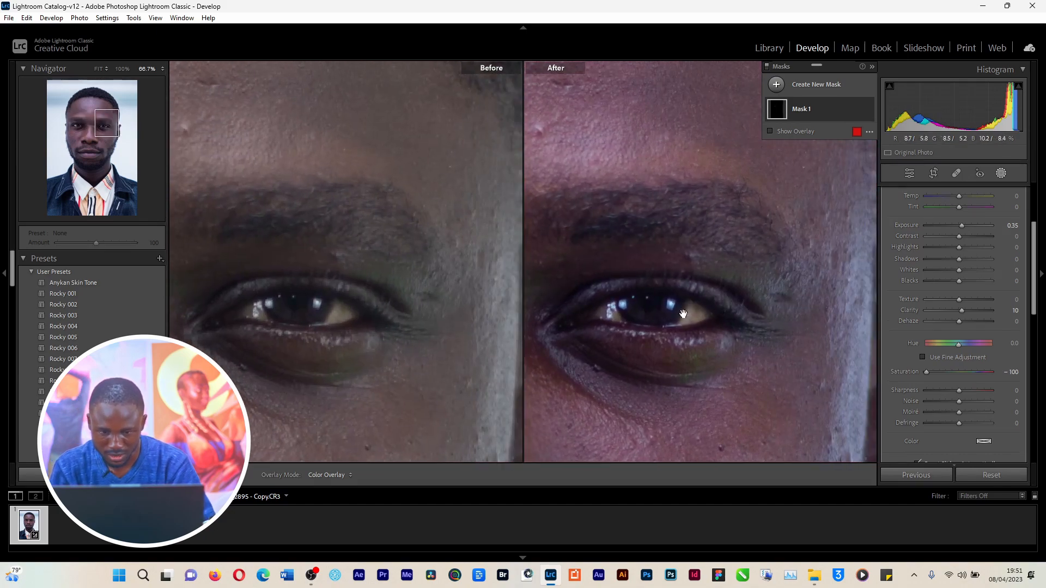
pyautogui.moveTo(612, 306); pyautogui.dragTo(611, 306)
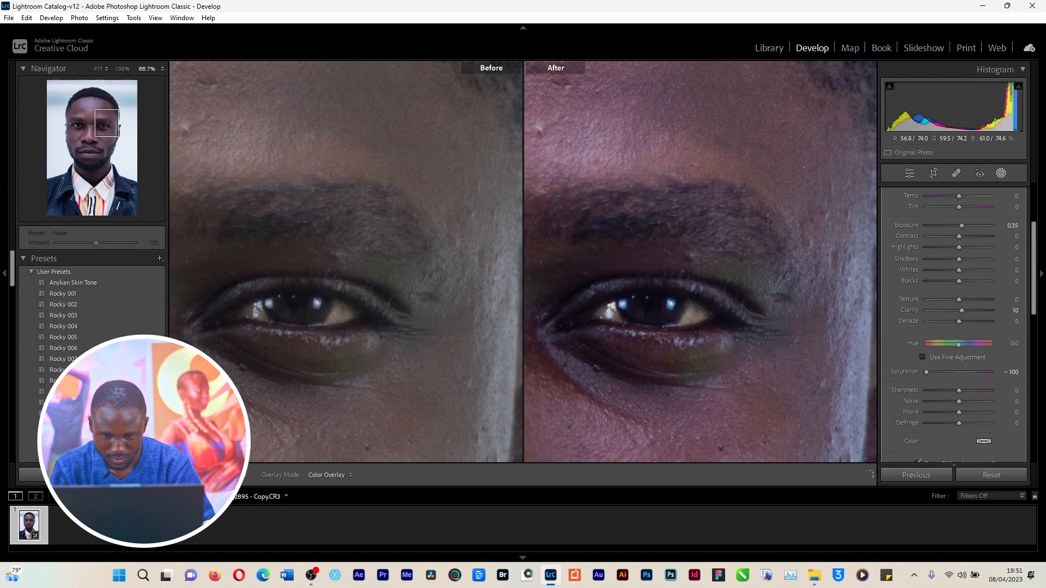
pyautogui.moveTo(615, 316); pyautogui.dragTo(615, 316)
pyautogui.moveTo(681, 315); pyautogui.dragTo(683, 316)
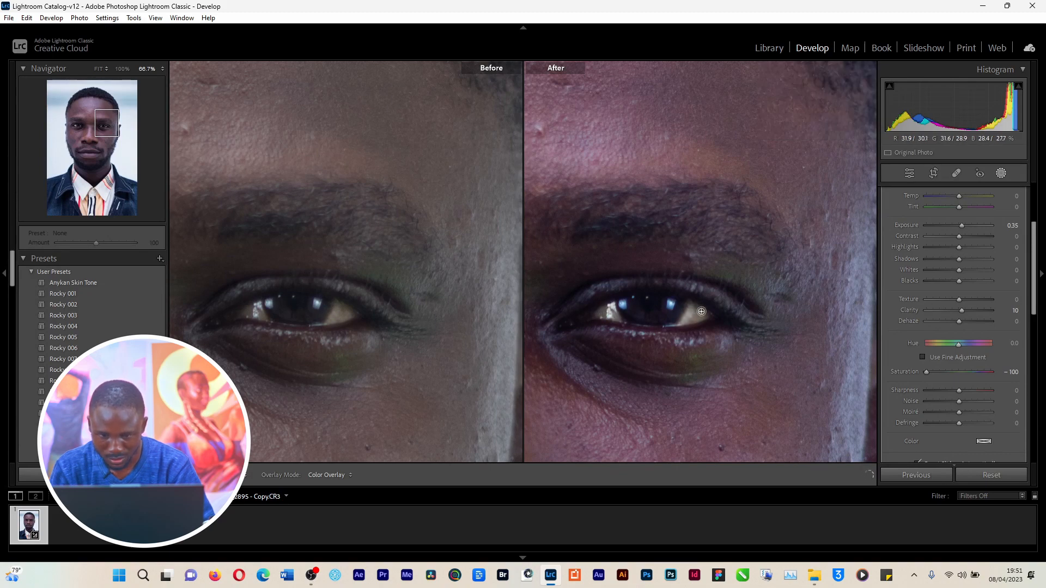
pyautogui.moveTo(692, 311); pyautogui.dragTo(714, 322)
# Start a second brush mask and paint a first stroke across the upper part of the first eye's iris
pyautogui.moveTo(613, 334); pyautogui.dragTo(722, 325)
pyautogui.moveTo(552, 318)
pyautogui.mouseDown()
pyautogui.moveTo(698, 338)
pyautogui.moveTo(749, 321)
pyautogui.mouseUp()
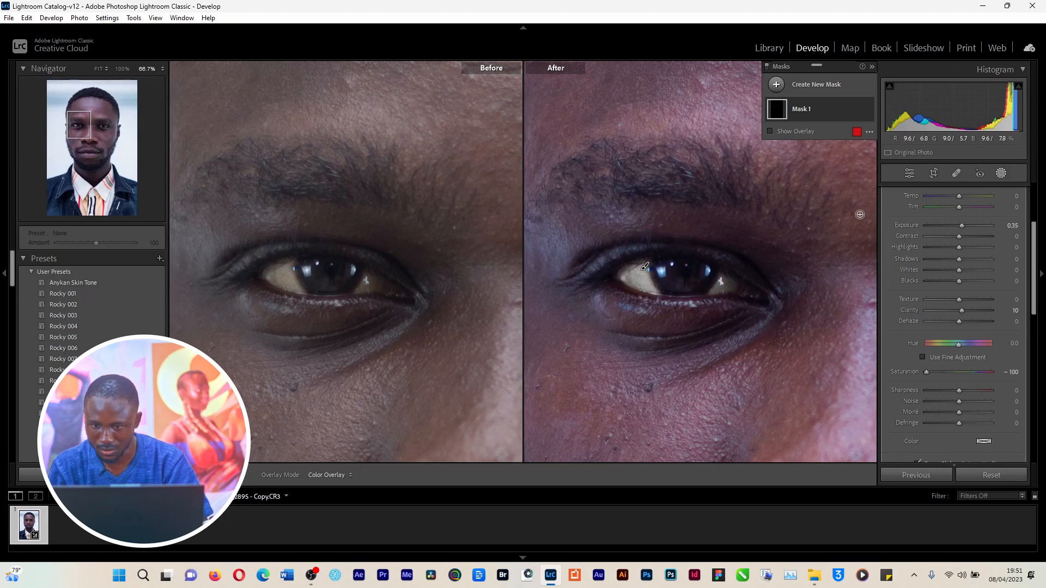
pyautogui.press('k')
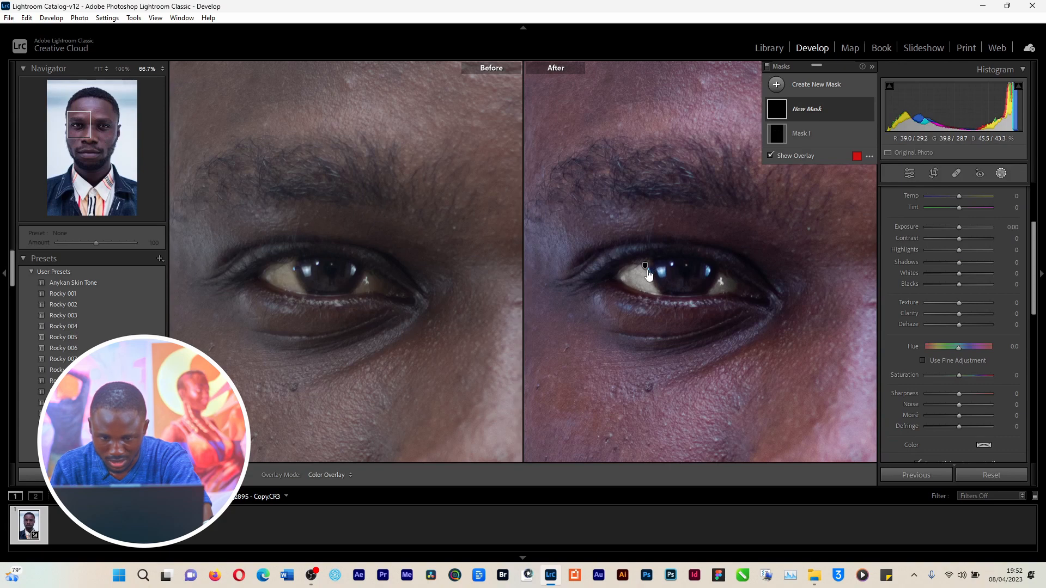
pyautogui.click(646, 266)
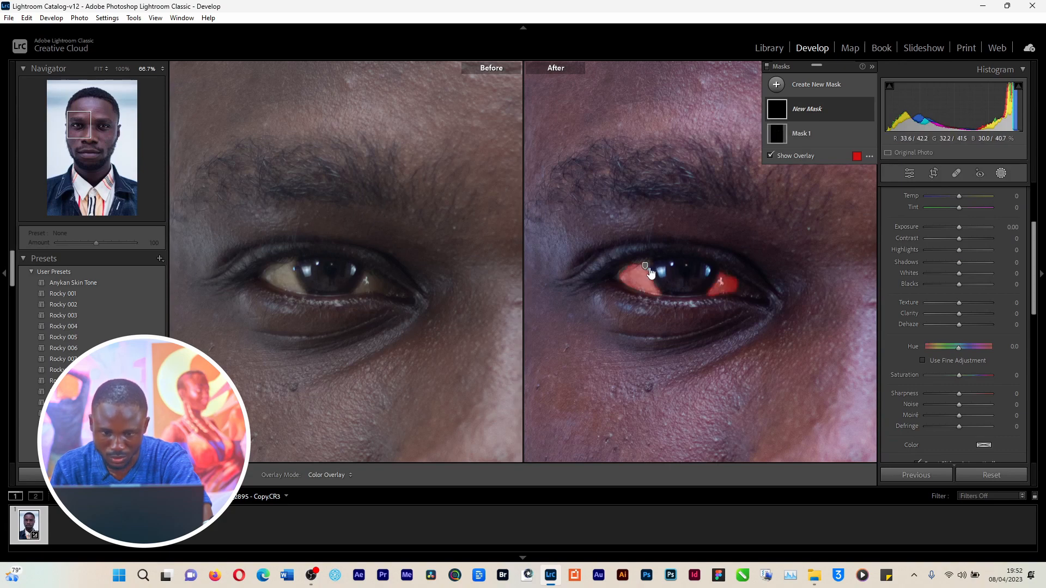
pyautogui.press('space')
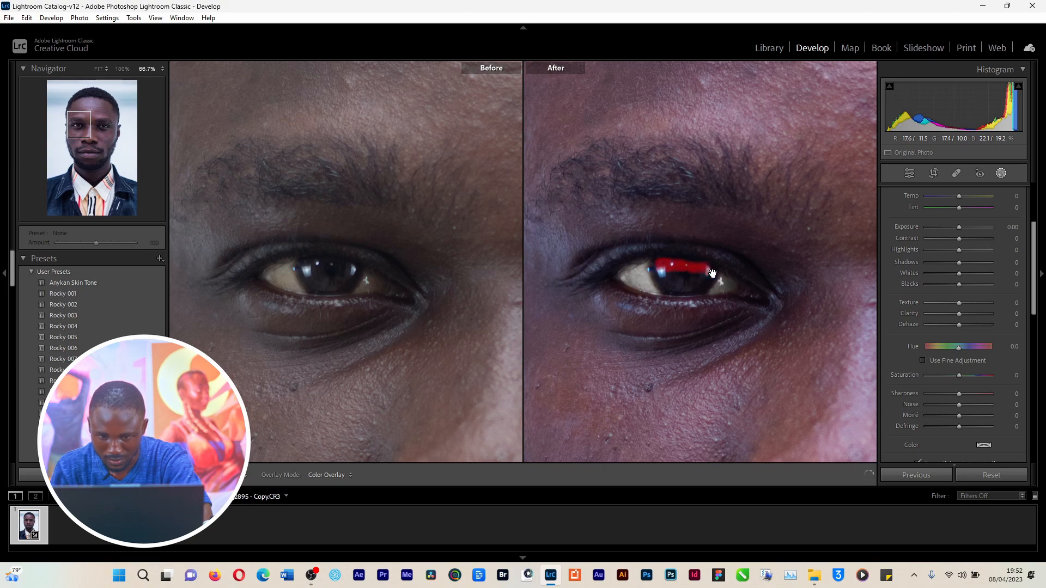
# Try to fill the rest of the iris using brush size 8.4
pyautogui.scroll(1, 1030, 247)
pyautogui.scroll(2, 961, 224)
pyautogui.moveTo(928, 202); pyautogui.dragTo(933, 201)
pyautogui.moveTo(670, 283)
pyautogui.mouseDown()
pyautogui.moveTo(666, 273)
pyautogui.moveTo(696, 276)
pyautogui.mouseUp()
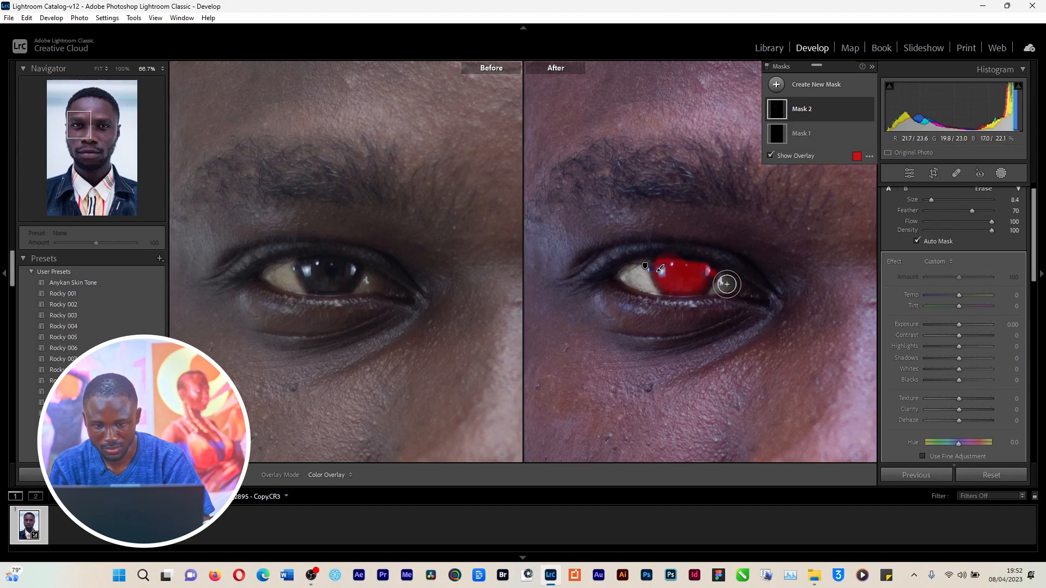
# Reduce the brush size to 5.1, undo the large iris stroke and repaint the mask over the whole iris
pyautogui.moveTo(931, 200); pyautogui.dragTo(929, 203)
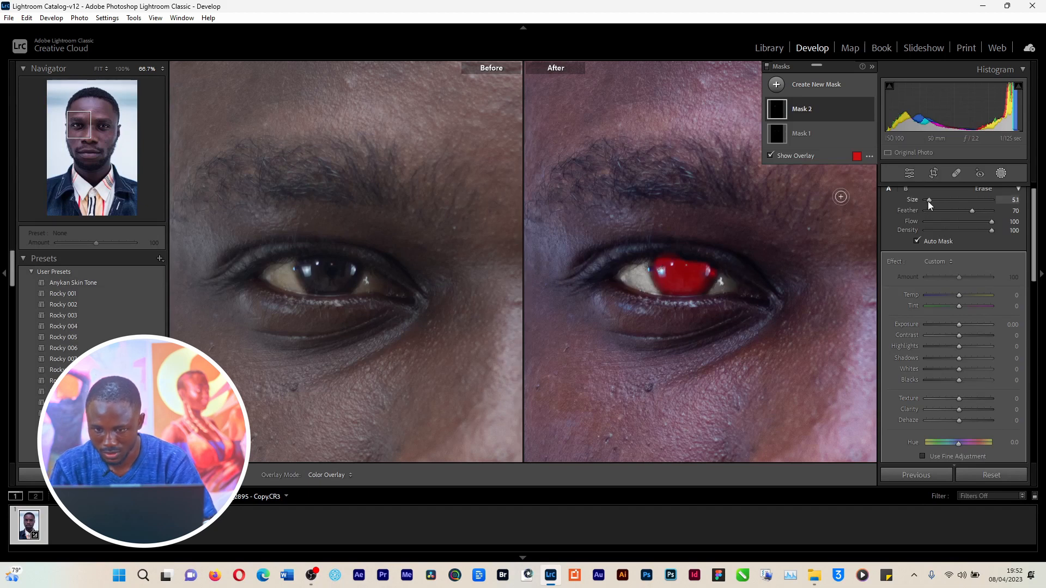
pyautogui.hotkey('ctrl', 'z')
pyautogui.hotkey('ctrl', 'z')
pyautogui.hotkey('ctrl', 'z')
pyautogui.hotkey('ctrl', 'shift', 'z')
pyautogui.click(661, 272)
pyautogui.moveTo(667, 280); pyautogui.dragTo(666, 279)
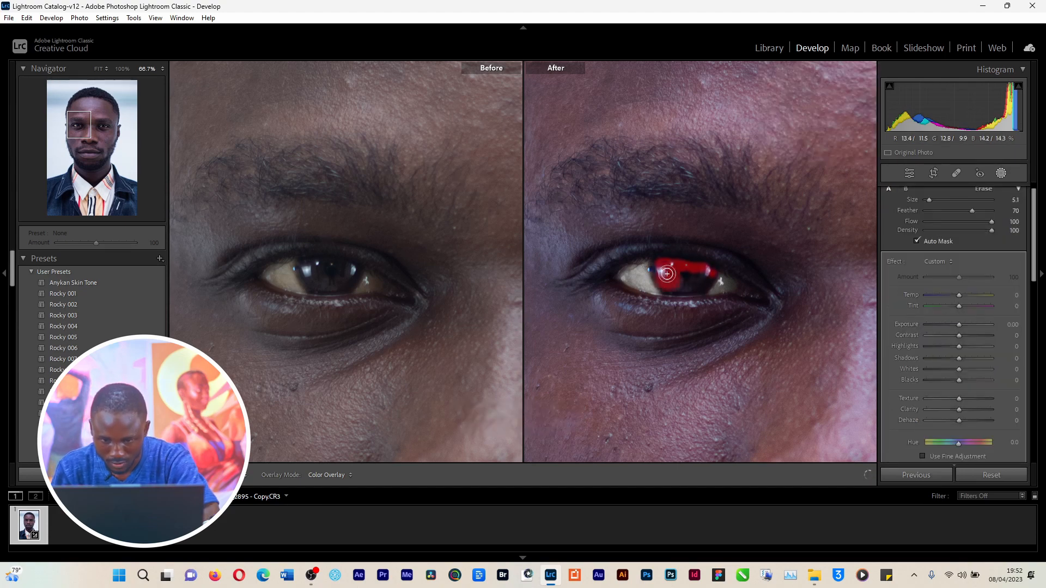
pyautogui.moveTo(680, 278)
pyautogui.mouseDown()
pyautogui.moveTo(704, 280)
pyautogui.moveTo(673, 287)
pyautogui.moveTo(675, 275)
pyautogui.mouseUp()
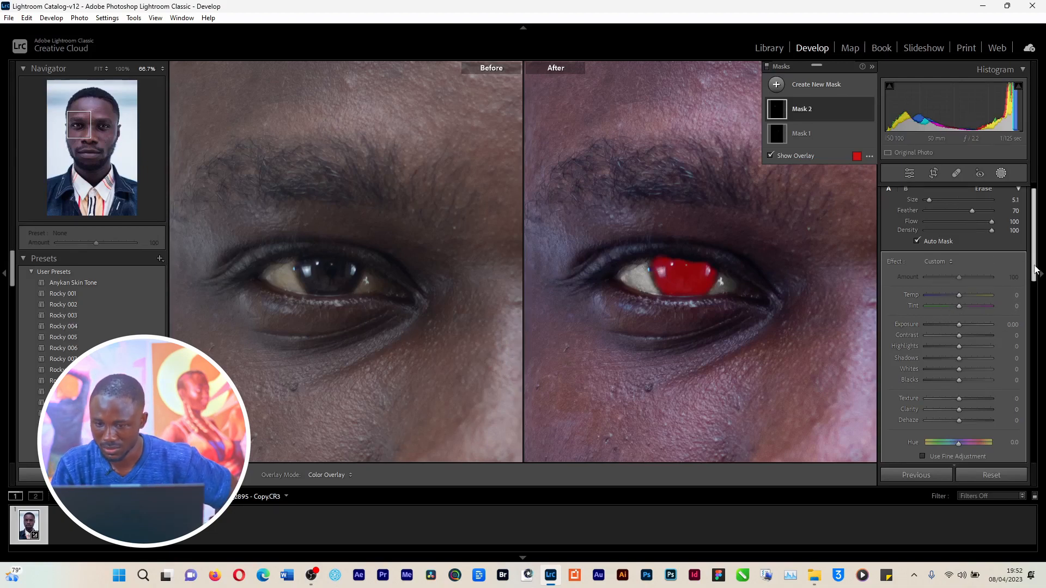
# Apply the Iris Enhance effect to the iris mask, hide the overlay and set the mask's hue to -62.1
pyautogui.click(943, 263)
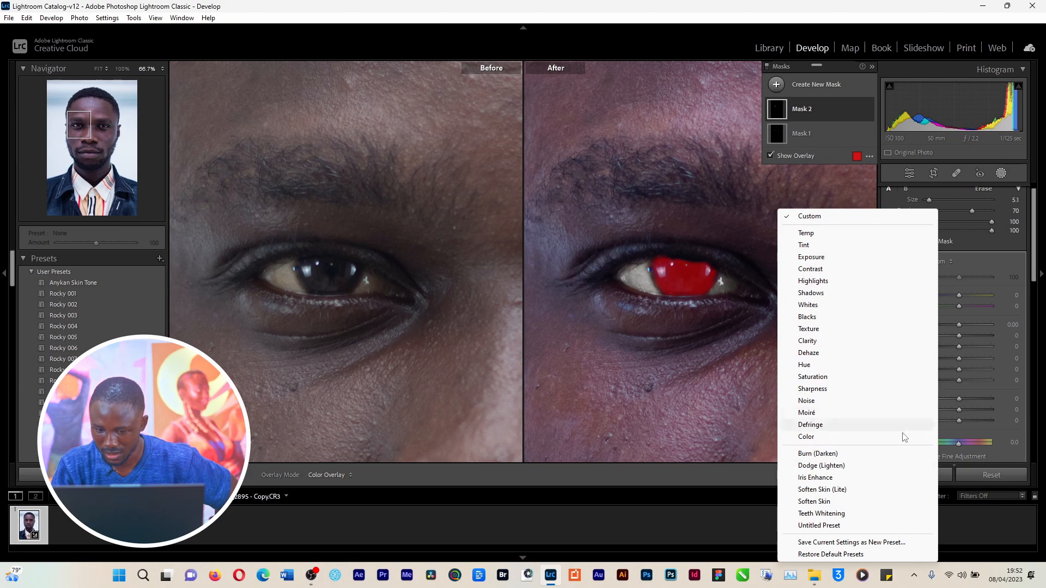
pyautogui.click(866, 477)
pyautogui.press('o')
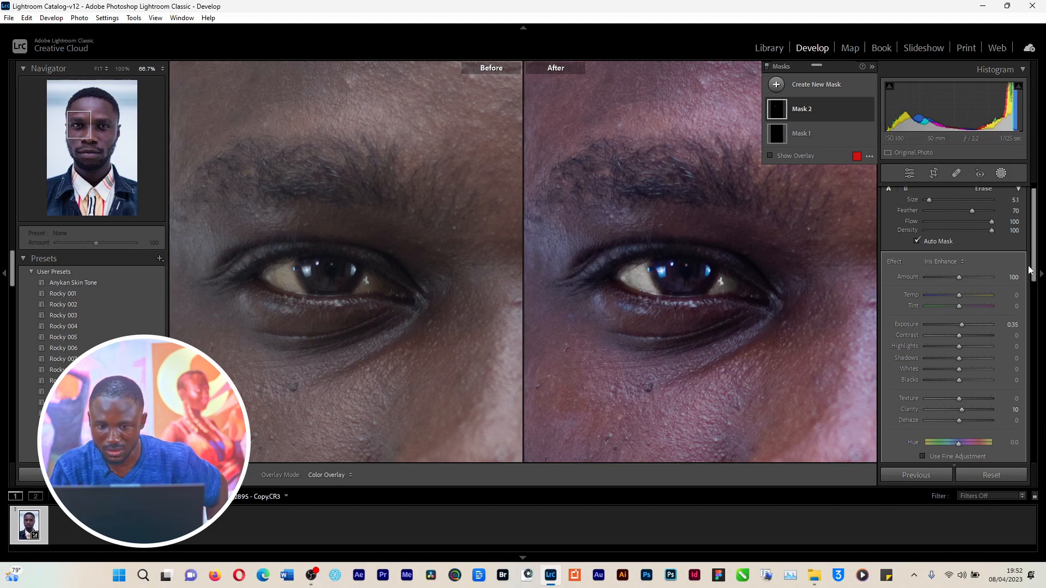
pyautogui.moveTo(1035, 279); pyautogui.dragTo(1034, 299)
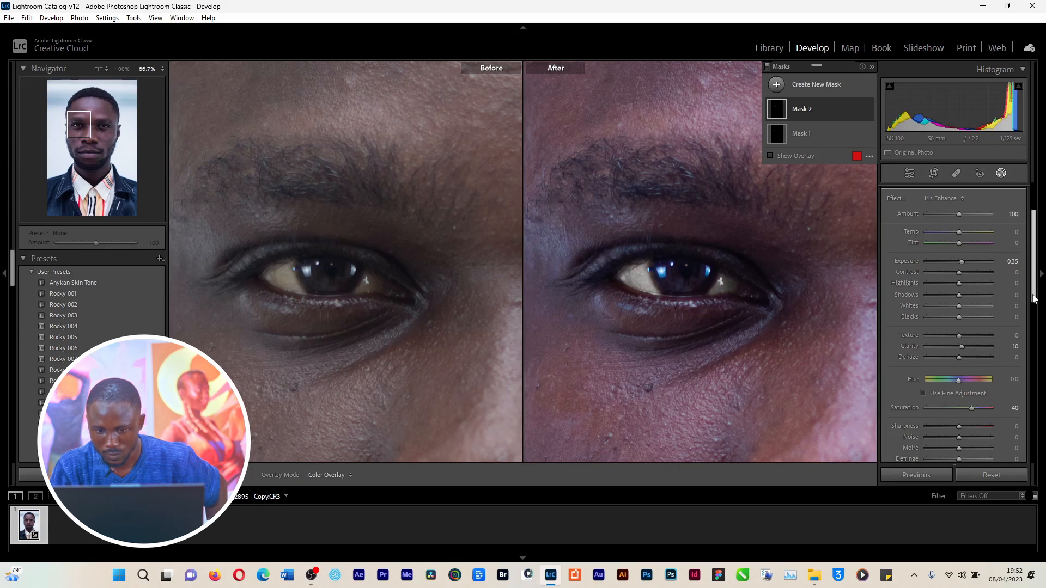
pyautogui.moveTo(960, 381); pyautogui.dragTo(947, 383)
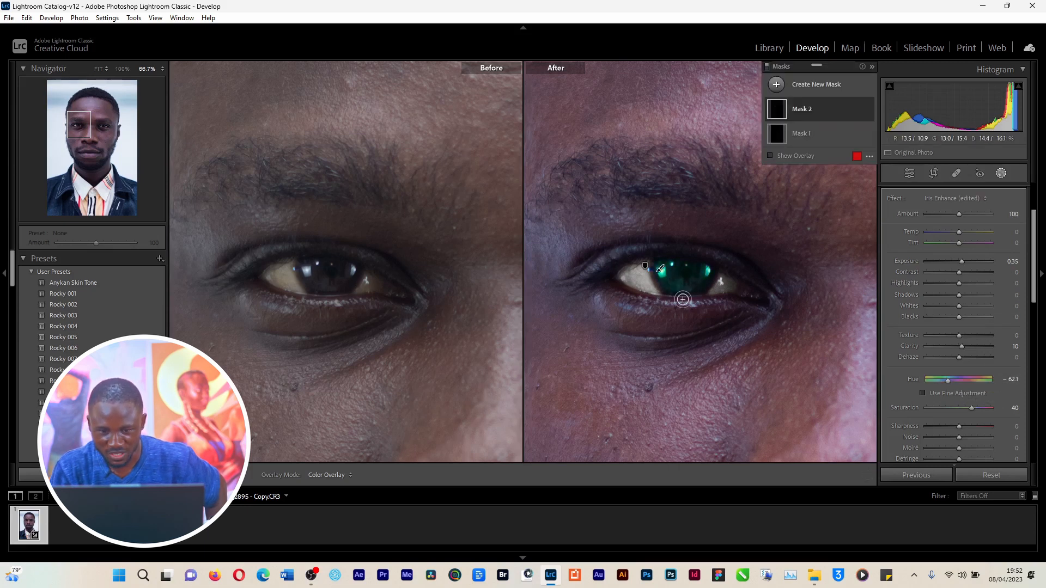
# Touch up the iris mask on the first eye and paint it over the iris of the other eye
pyautogui.moveTo(711, 274)
pyautogui.mouseDown()
pyautogui.moveTo(680, 292)
pyautogui.moveTo(661, 268)
pyautogui.mouseUp()
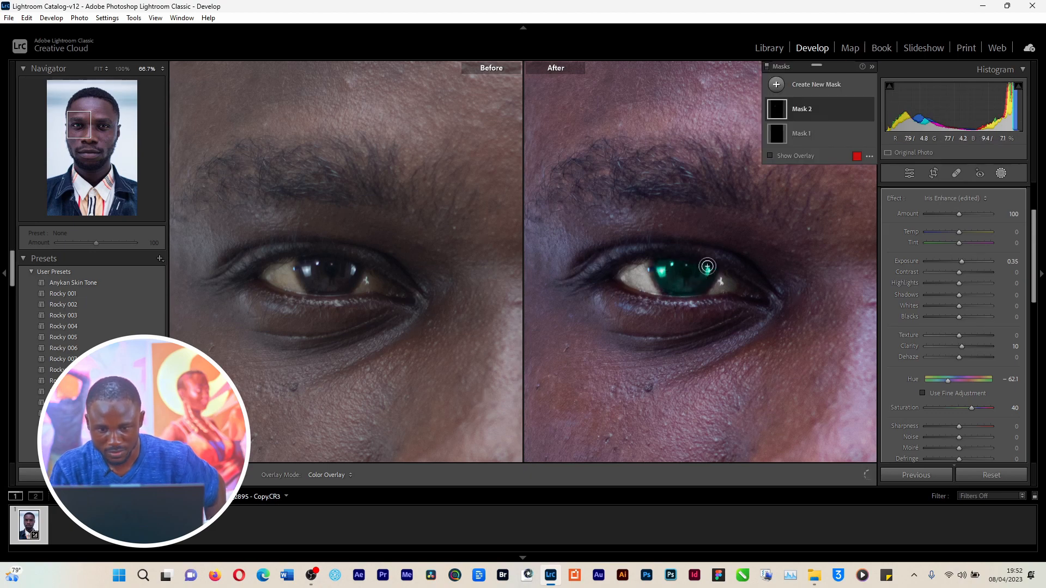
pyautogui.moveTo(756, 289); pyautogui.dragTo(640, 311)
pyautogui.moveTo(856, 300)
pyautogui.mouseDown()
pyautogui.moveTo(728, 306)
pyautogui.moveTo(713, 325)
pyautogui.moveTo(742, 320)
pyautogui.mouseUp()
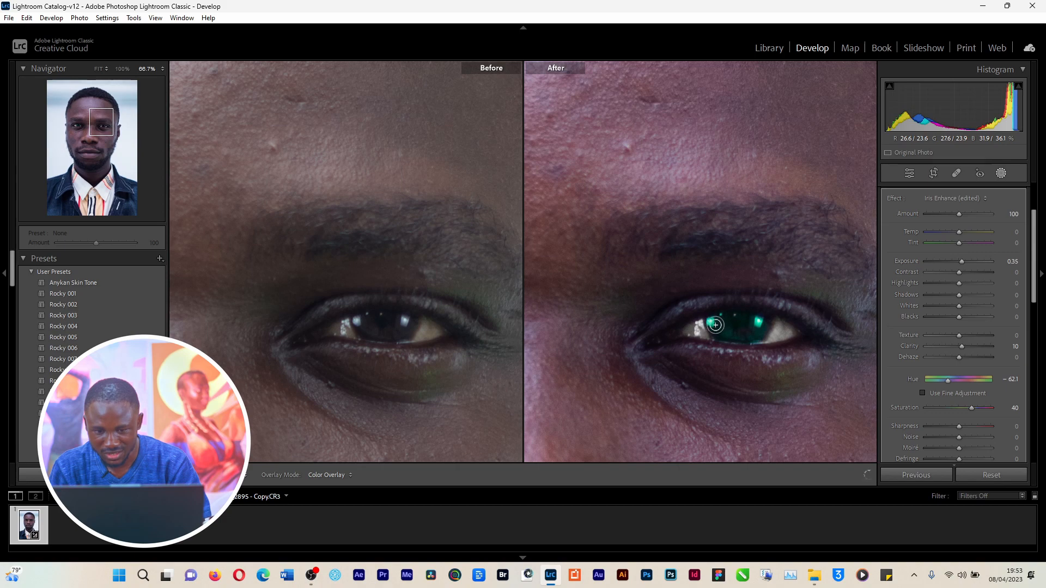
pyautogui.moveTo(717, 329); pyautogui.dragTo(740, 329)
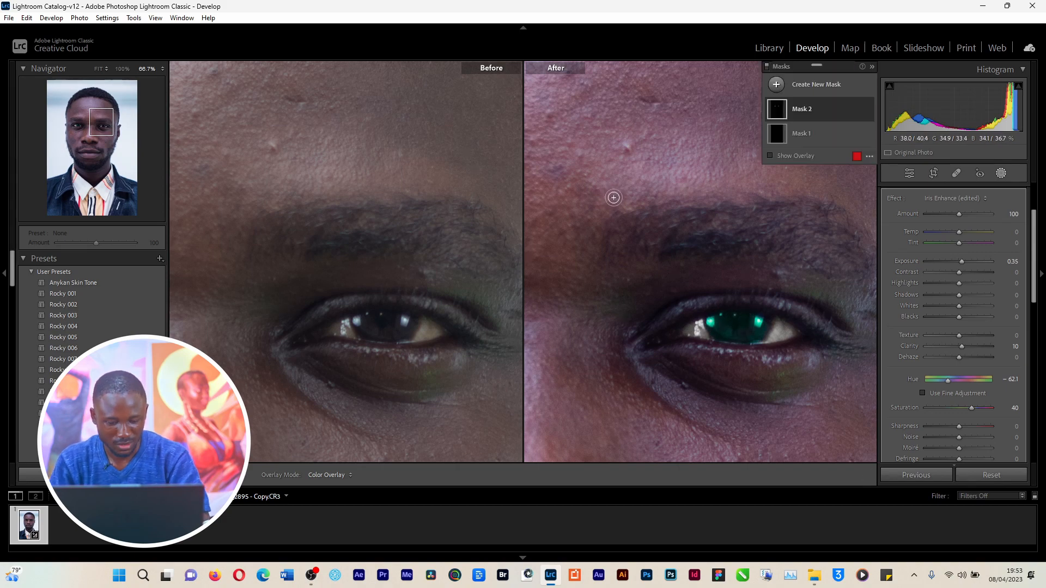
# Set the iris mask's hue to -46.2, enable Use Fine Adjustment and set its saturation to -28
pyautogui.click(98, 70)
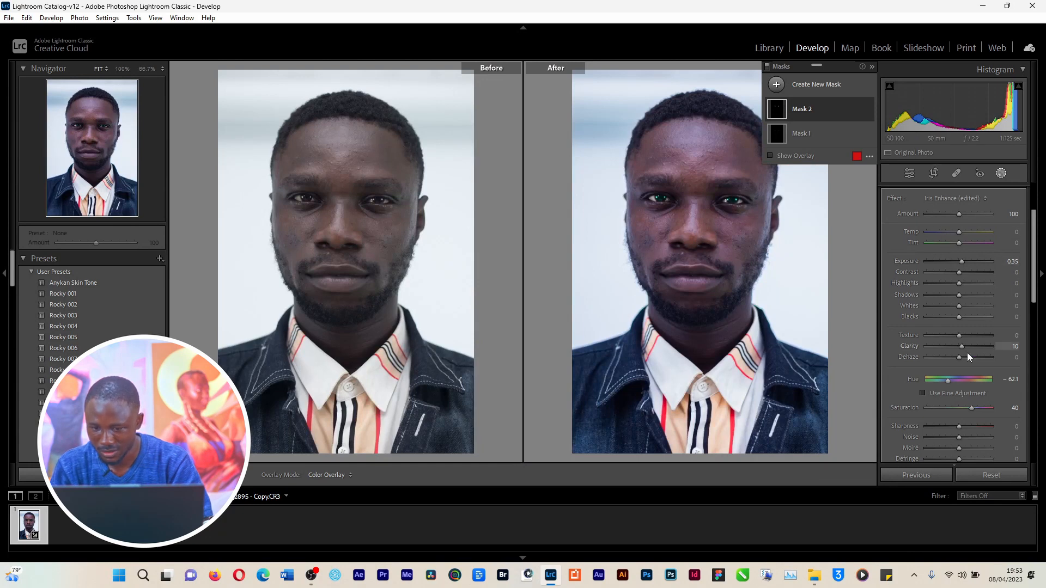
pyautogui.moveTo(946, 378); pyautogui.dragTo(897, 396)
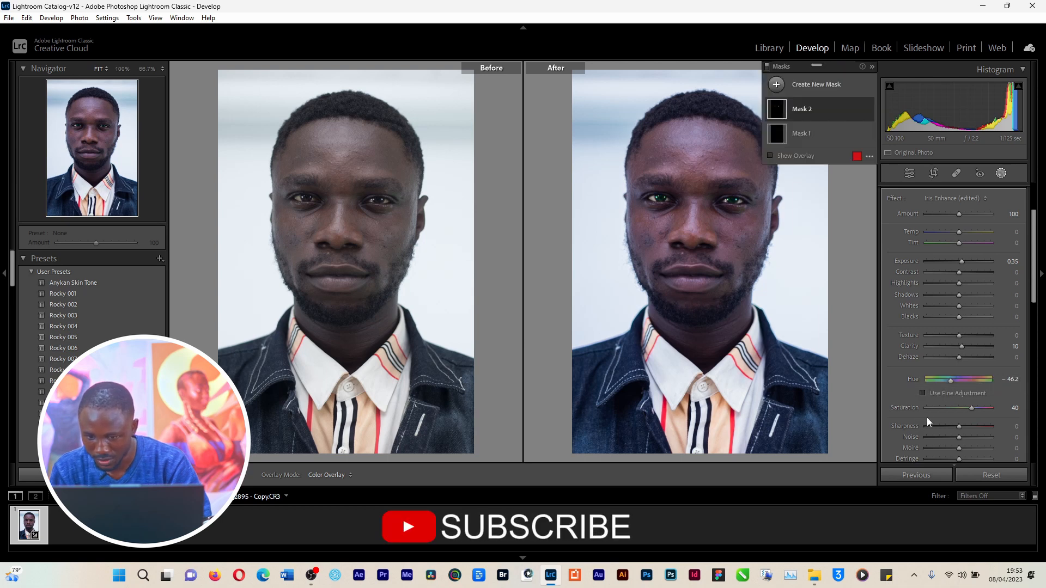
pyautogui.click(923, 393)
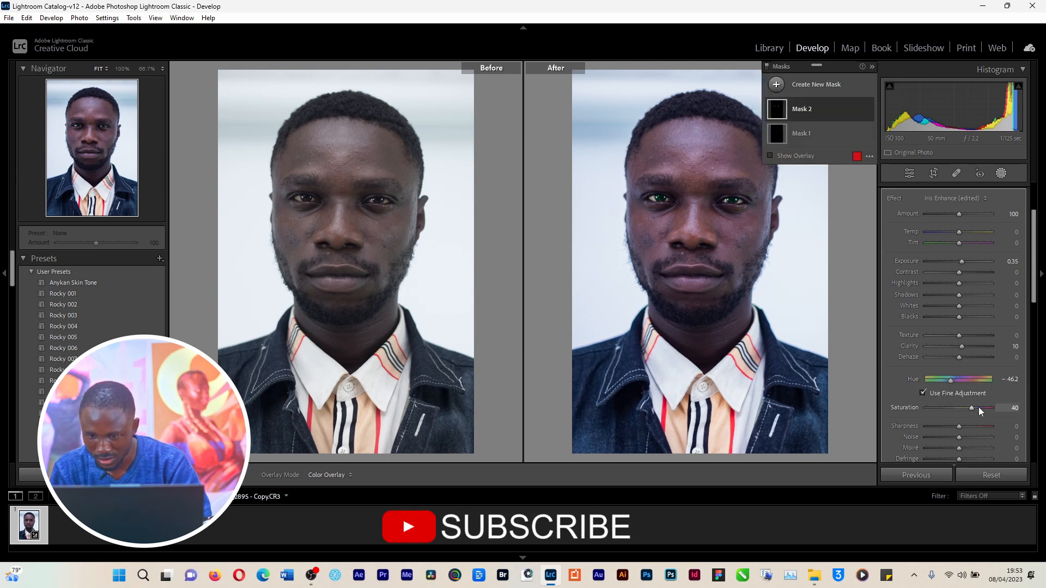
pyautogui.moveTo(972, 409); pyautogui.dragTo(944, 408)
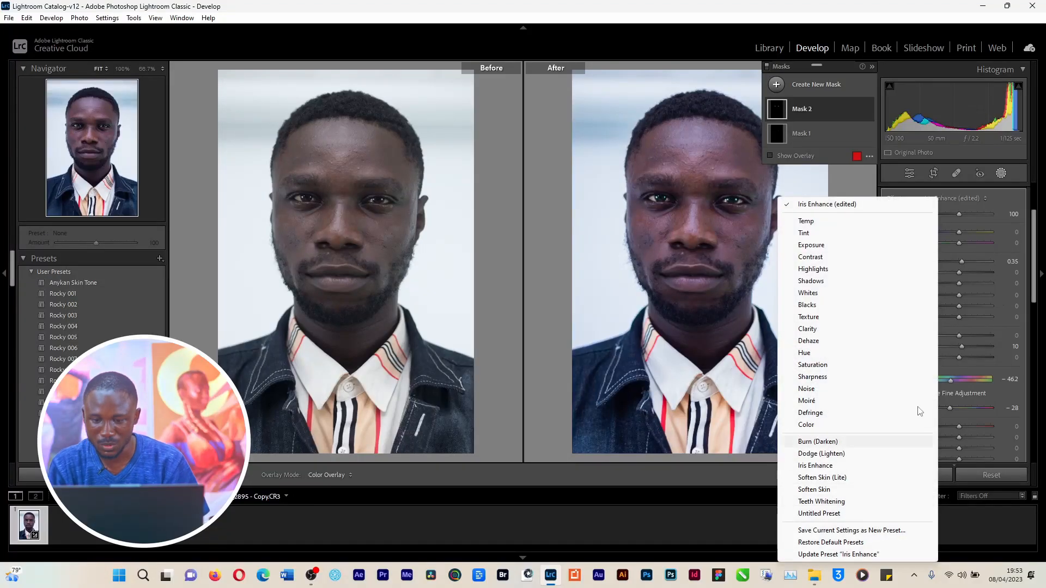
pyautogui.moveTo(1034, 276); pyautogui.dragTo(1023, 278)
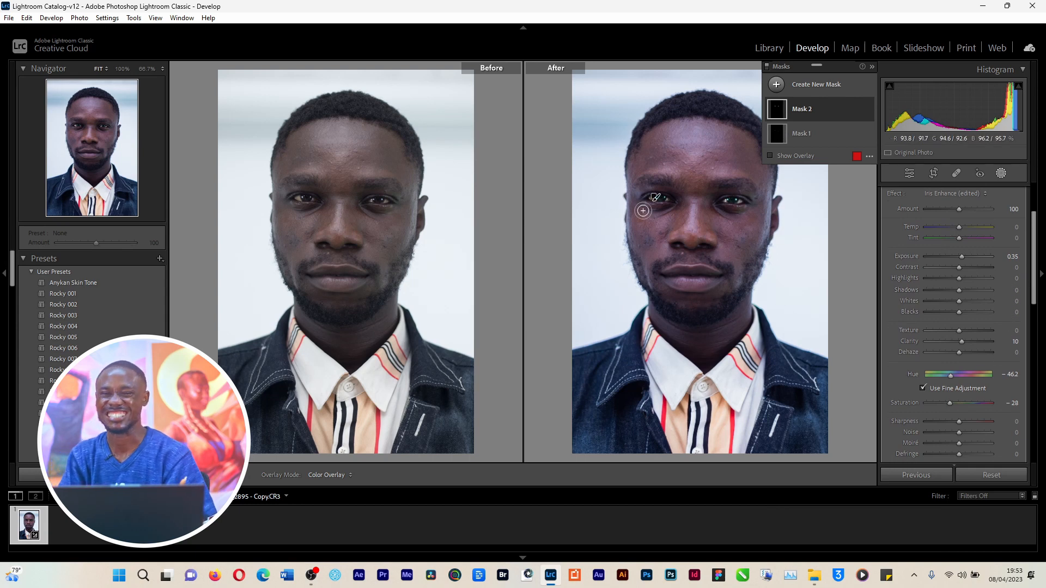
# Examine the retouched eyes, lower face and shirt up close in the before and after comparison
pyautogui.hotkey('ctrl', '=')
pyautogui.hotkey('ctrl', '=')
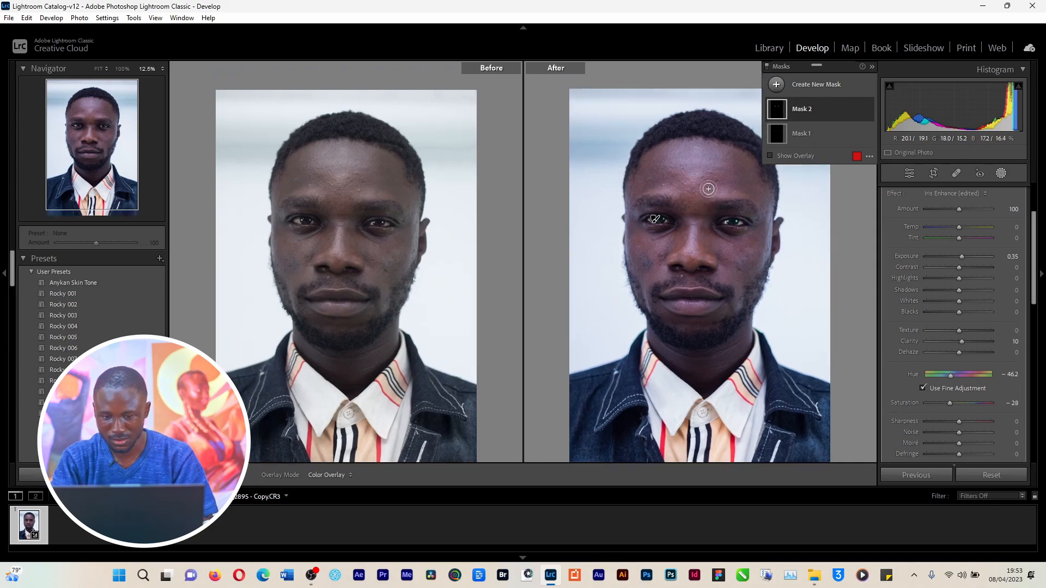
pyautogui.scroll(-5, 707, 189)
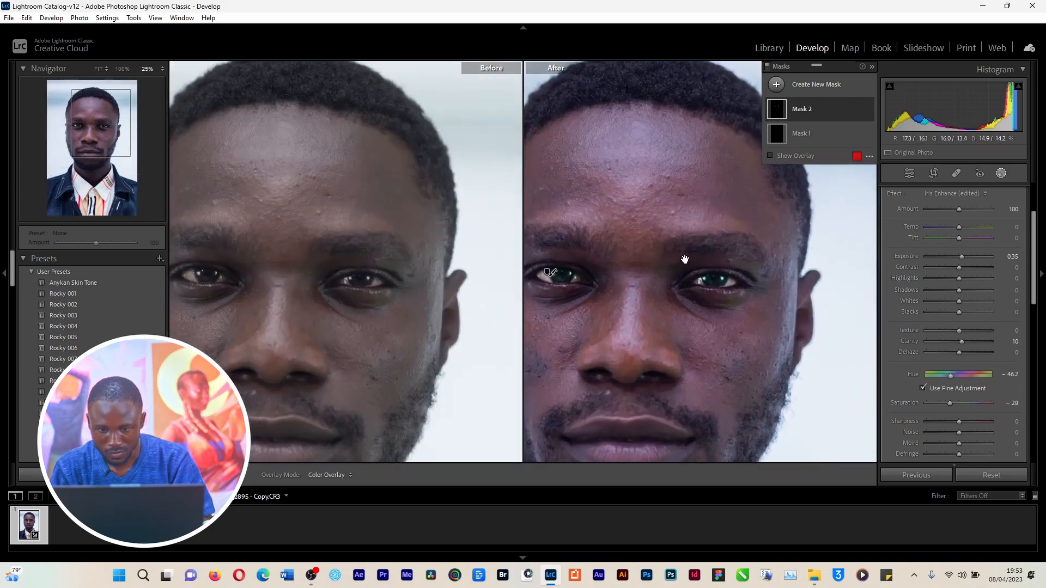
pyautogui.scroll(-2, 703, 180)
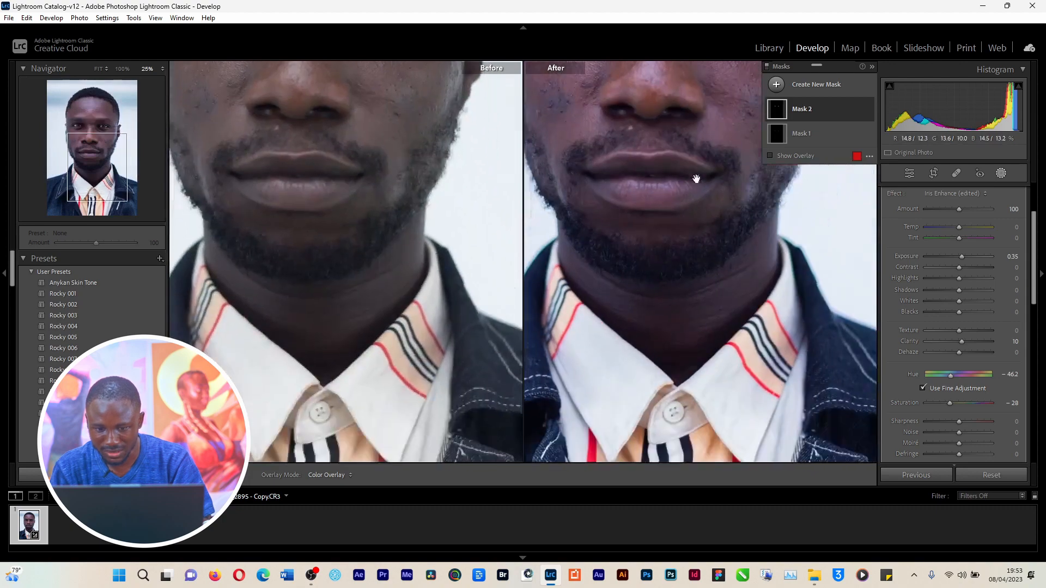
pyautogui.scroll(6, 703, 316)
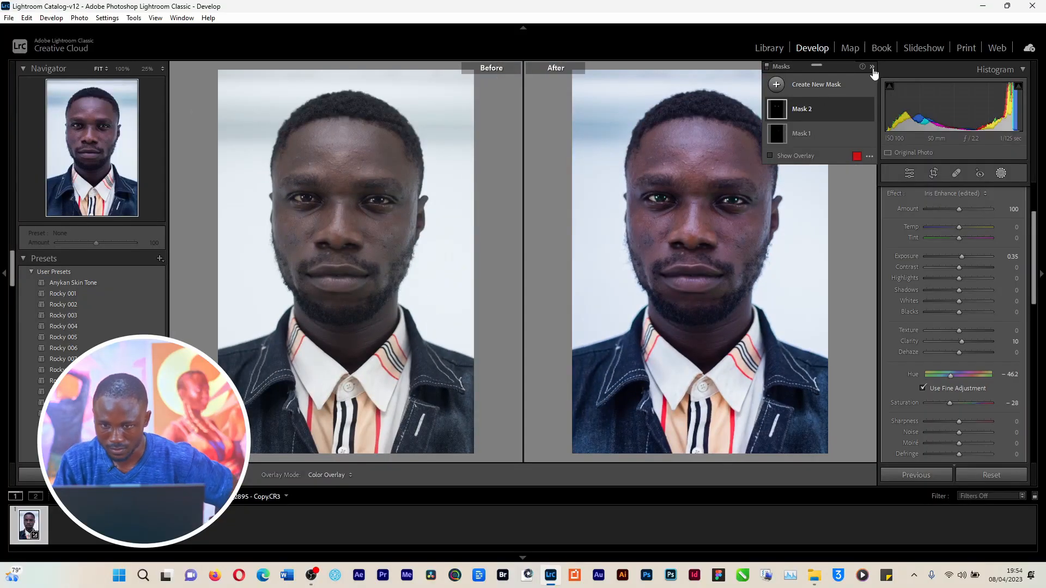
# Collapse the list of masks and leave masking with the portrait selected again
pyautogui.click(871, 67)
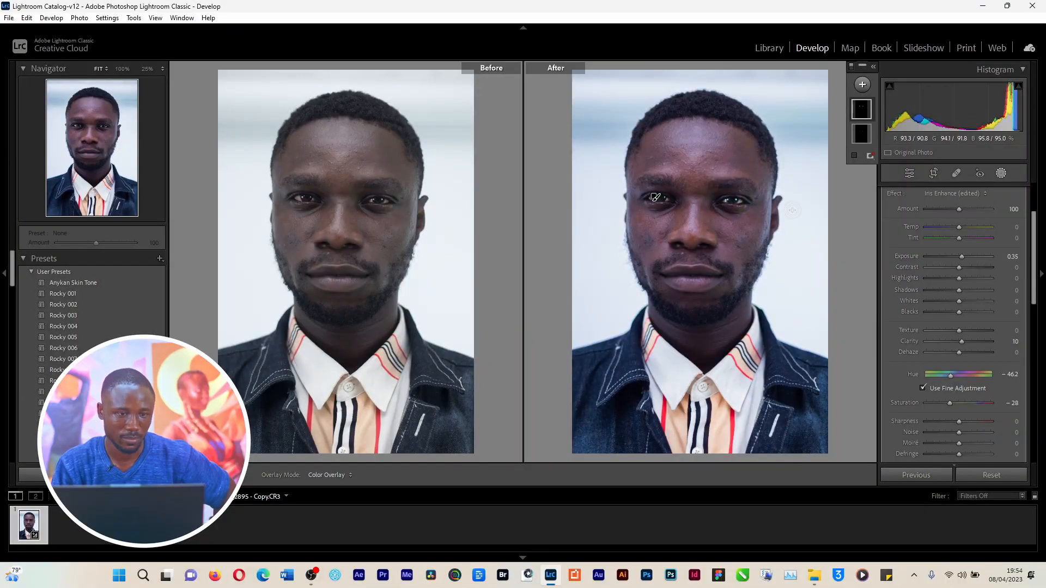
pyautogui.click(9, 18)
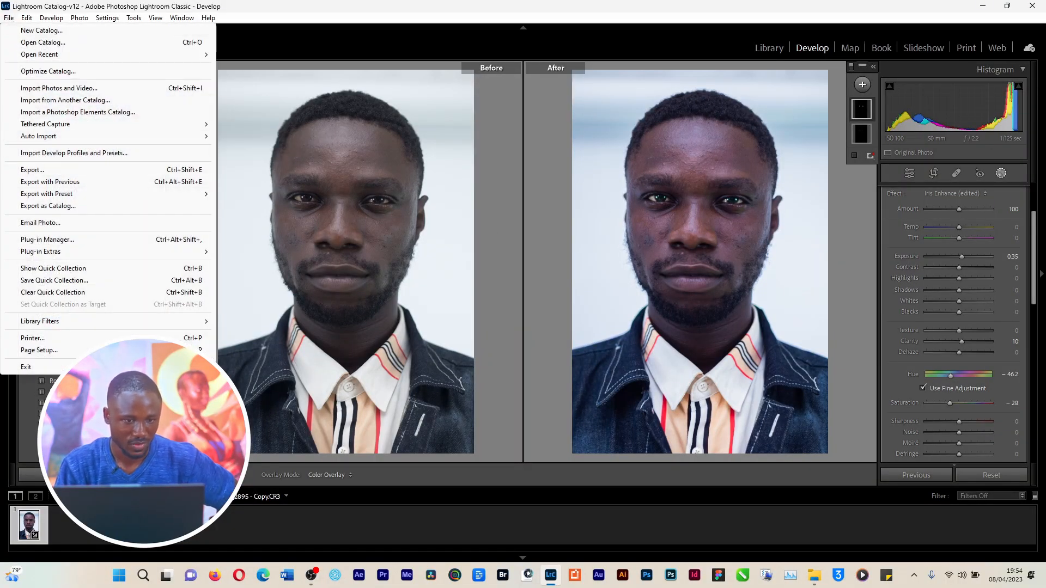
pyautogui.click(97, 537)
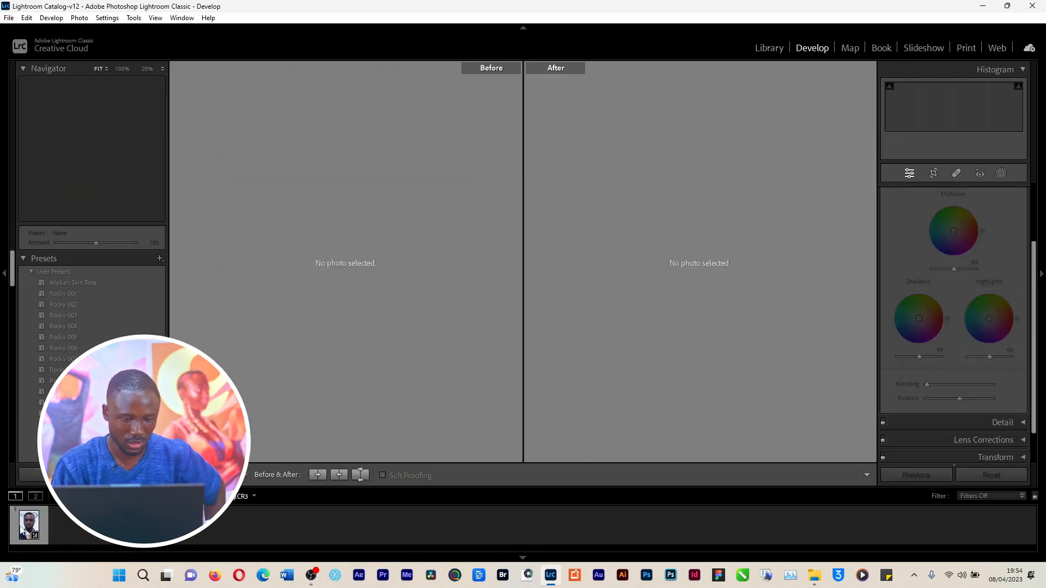
pyautogui.click(29, 540)
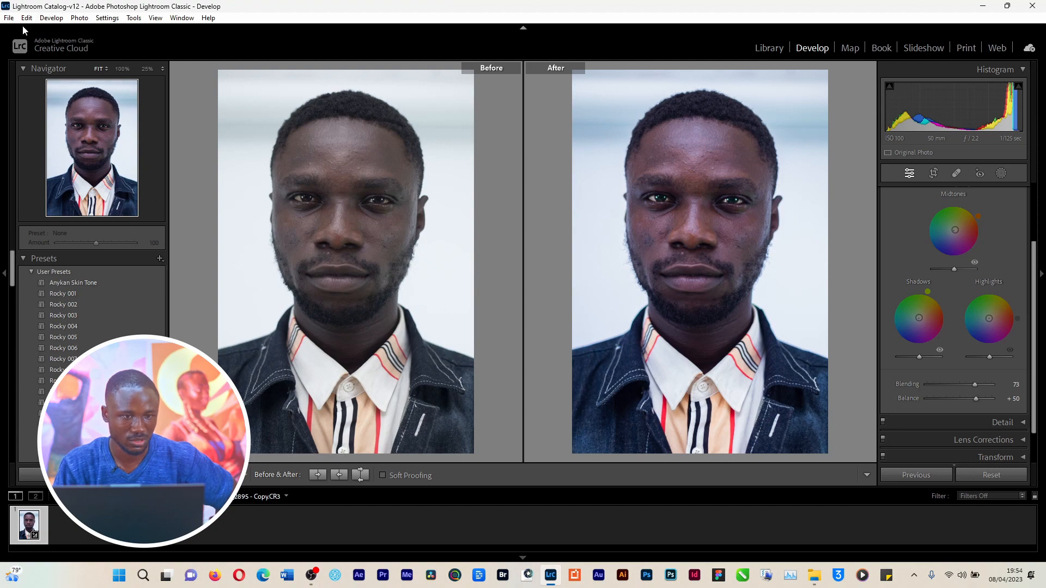
# Start importing photos, choose the Fash folder under YouTube on drive D as the source and look through its pictures
pyautogui.click(9, 18)
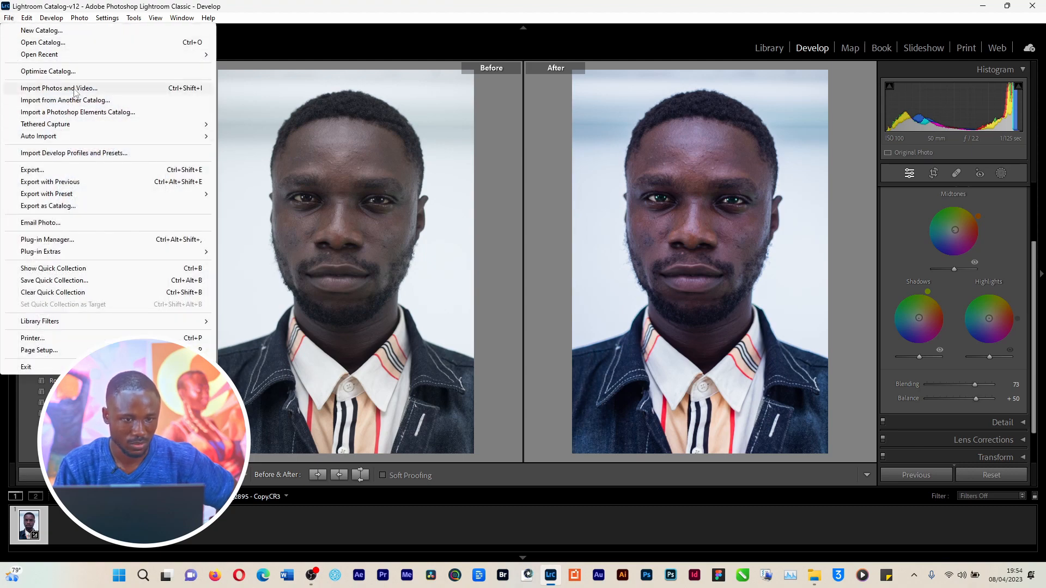
pyautogui.click(76, 89)
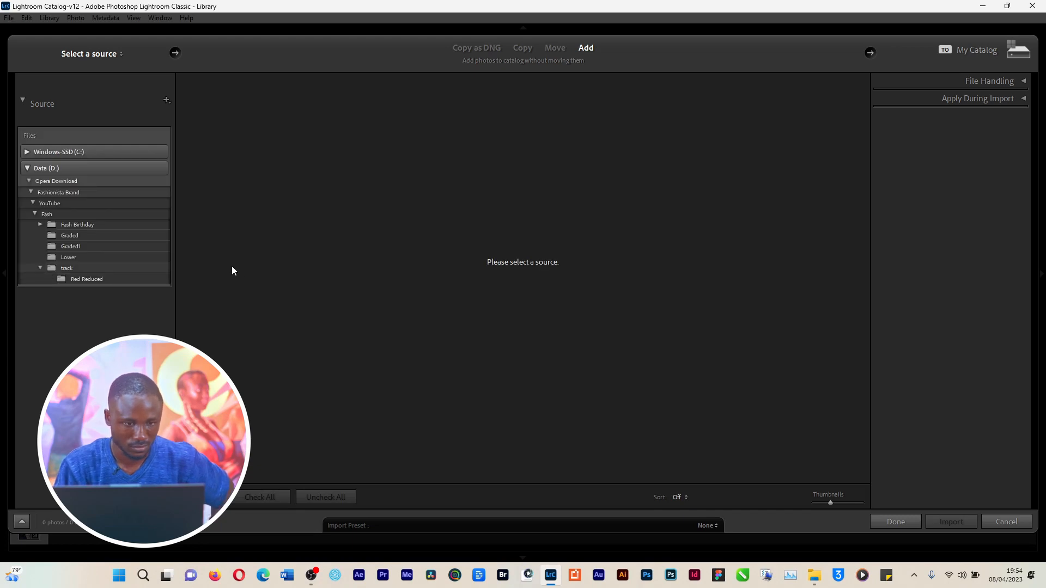
pyautogui.click(107, 269)
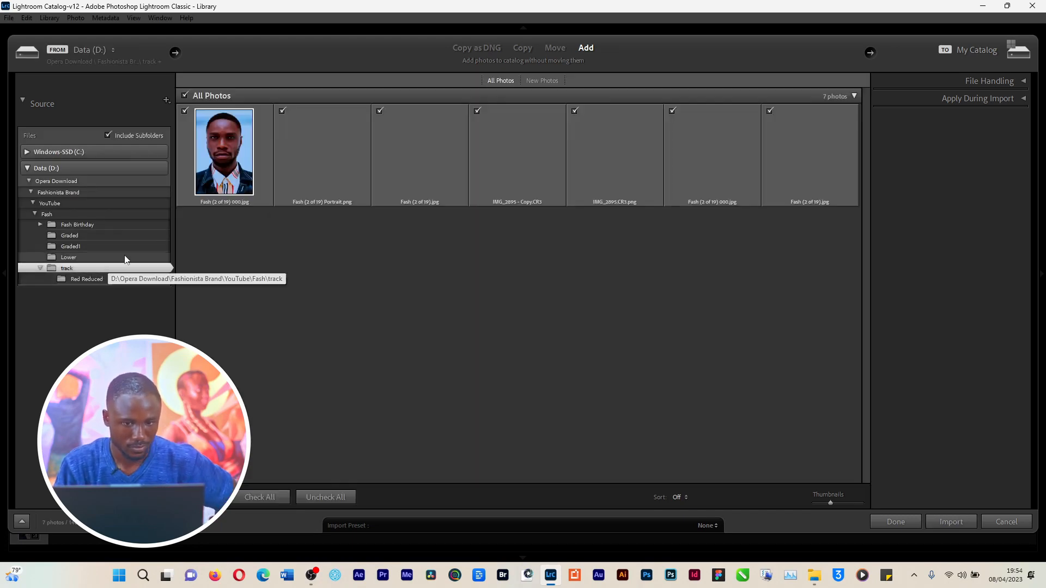
pyautogui.click(129, 215)
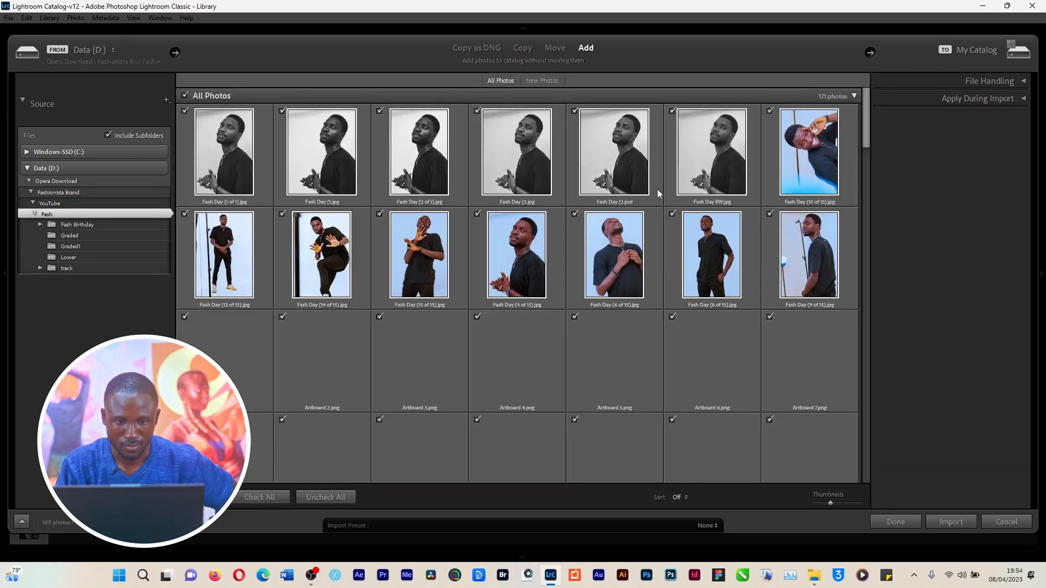
pyautogui.moveTo(866, 146); pyautogui.dragTo(870, 219)
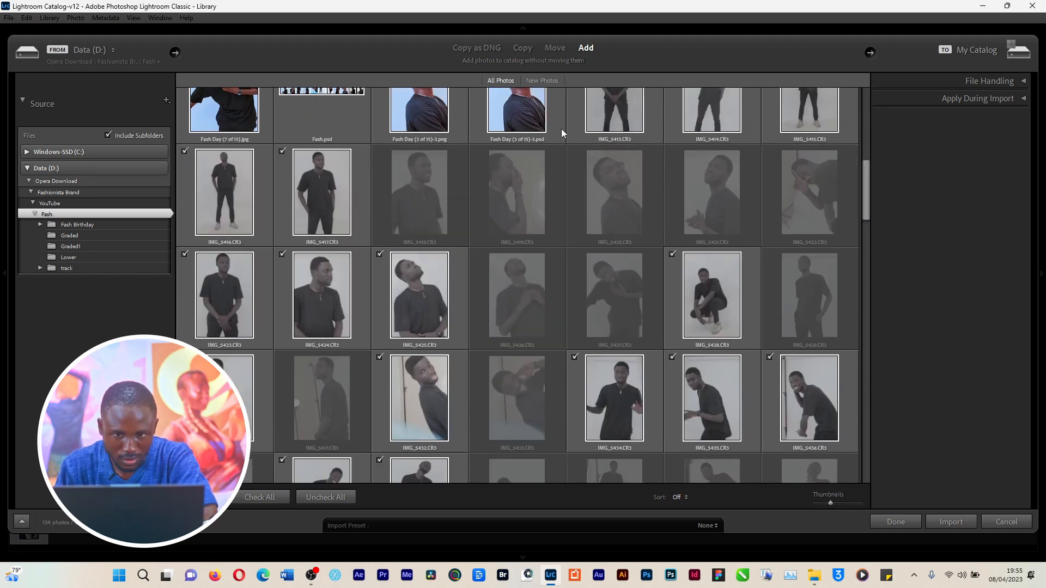
pyautogui.moveTo(864, 197); pyautogui.dragTo(880, 96)
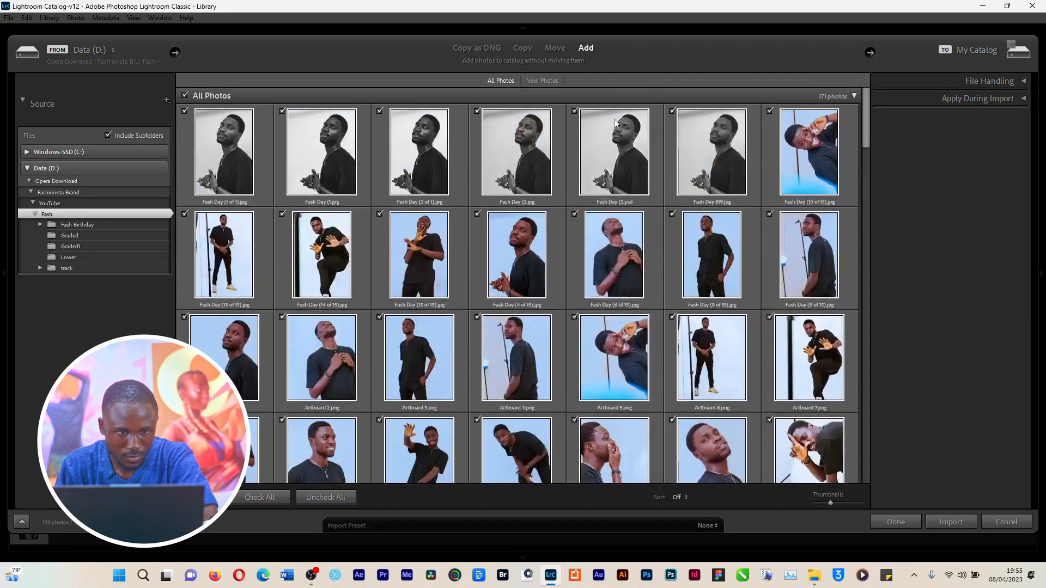
# Uncheck all photos in the Fash folder and import only IMG_5432.CR3 into the catalog
pyautogui.click(184, 96)
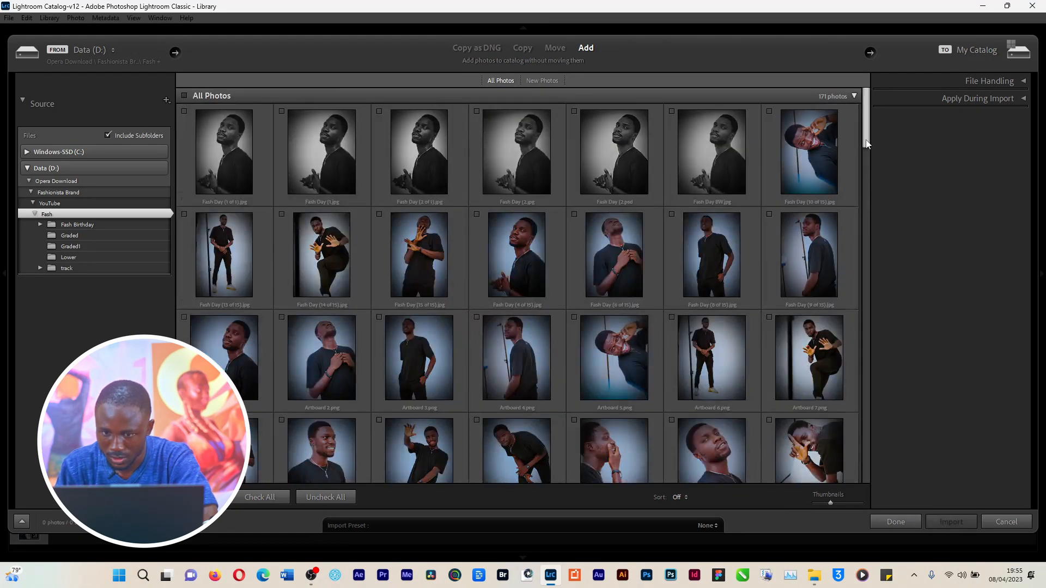
pyautogui.moveTo(868, 144); pyautogui.dragTo(889, 212)
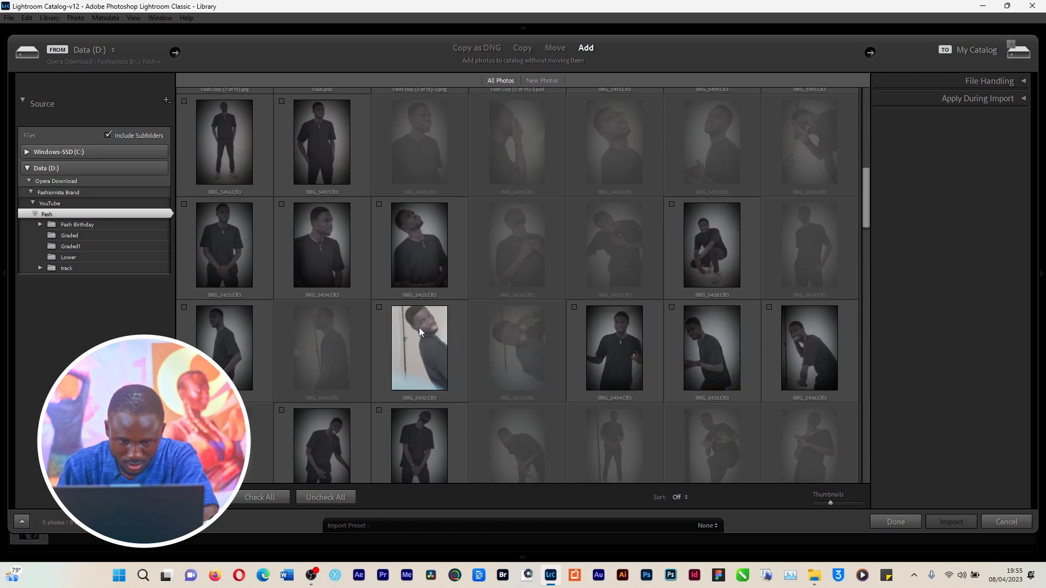
pyautogui.click(379, 307)
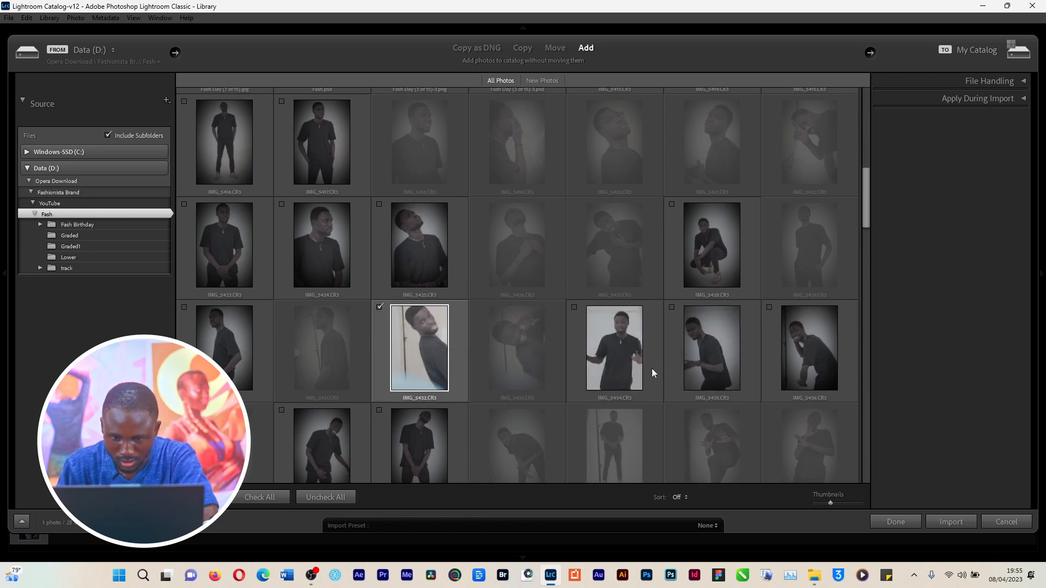
pyautogui.click(945, 526)
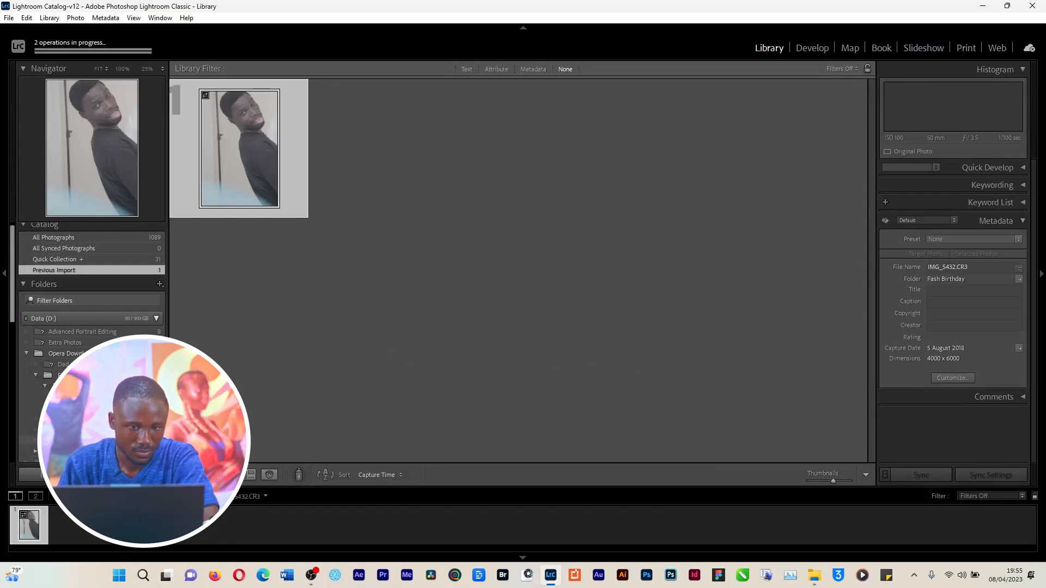
# Show All Photographs in the catalog, and open the Fash folder in File Explorer
pyautogui.click(245, 500)
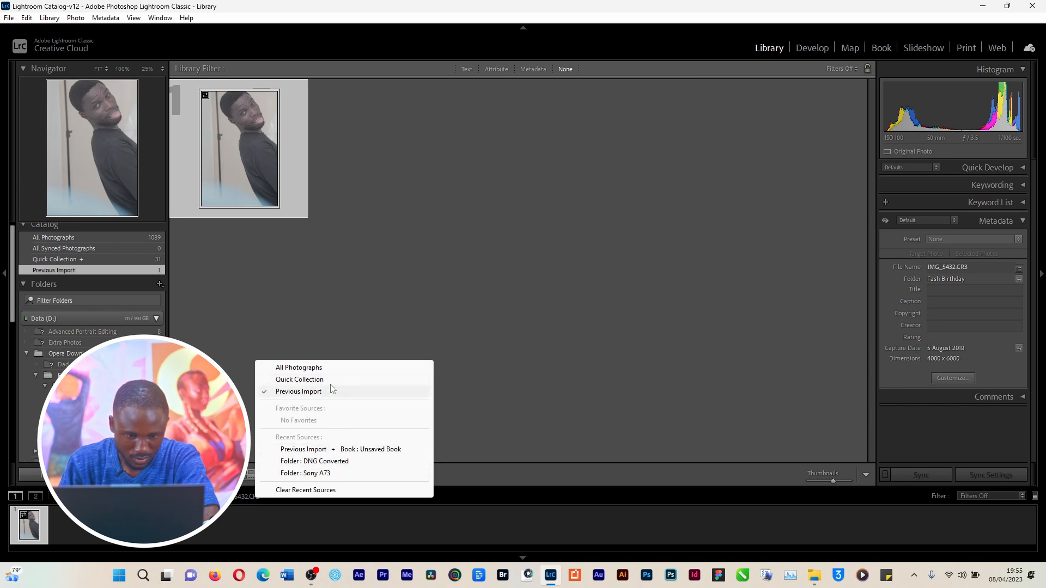
pyautogui.click(327, 369)
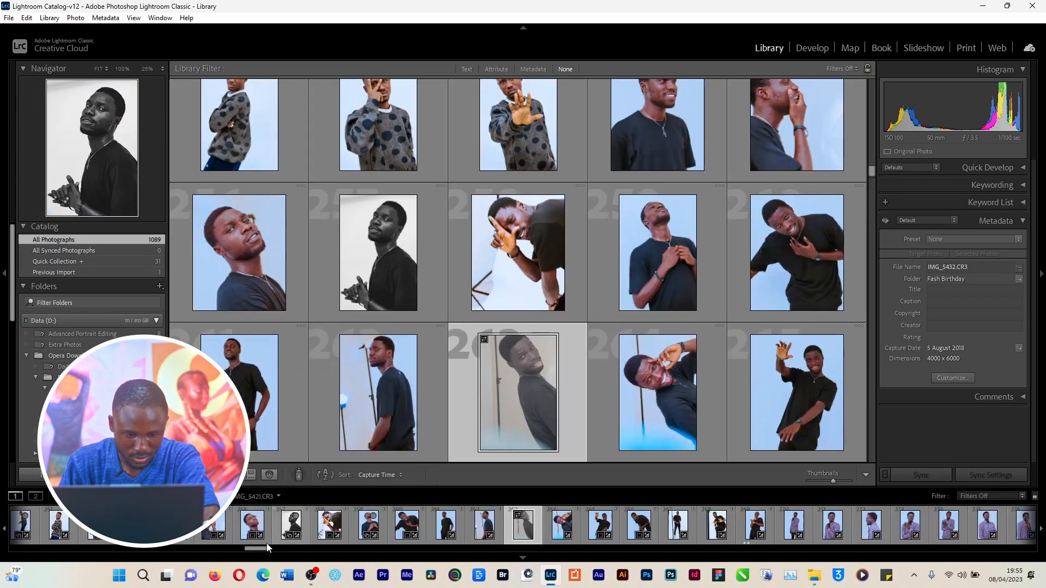
pyautogui.click(261, 499)
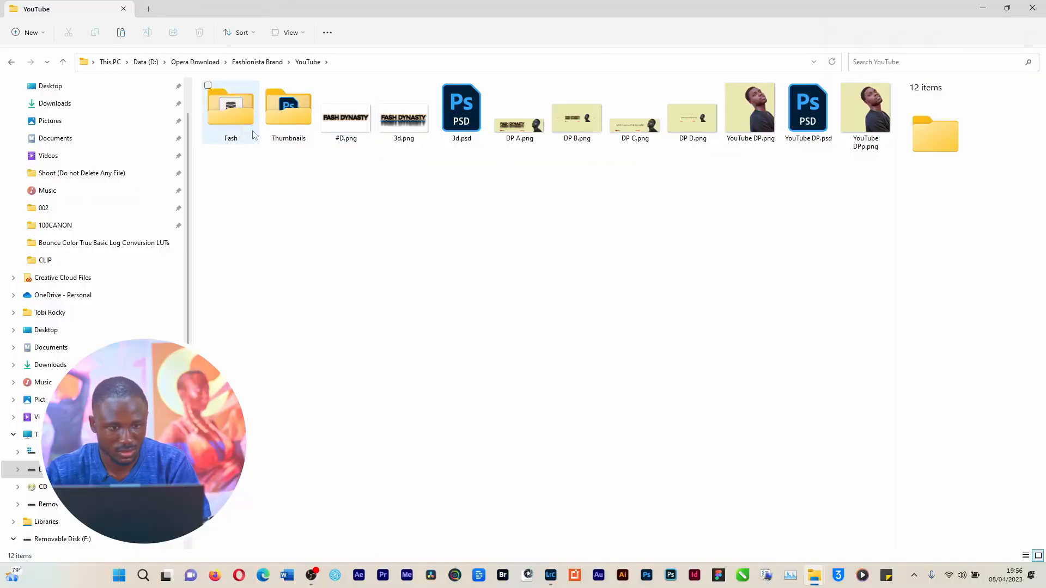
pyautogui.doubleClick(240, 122)
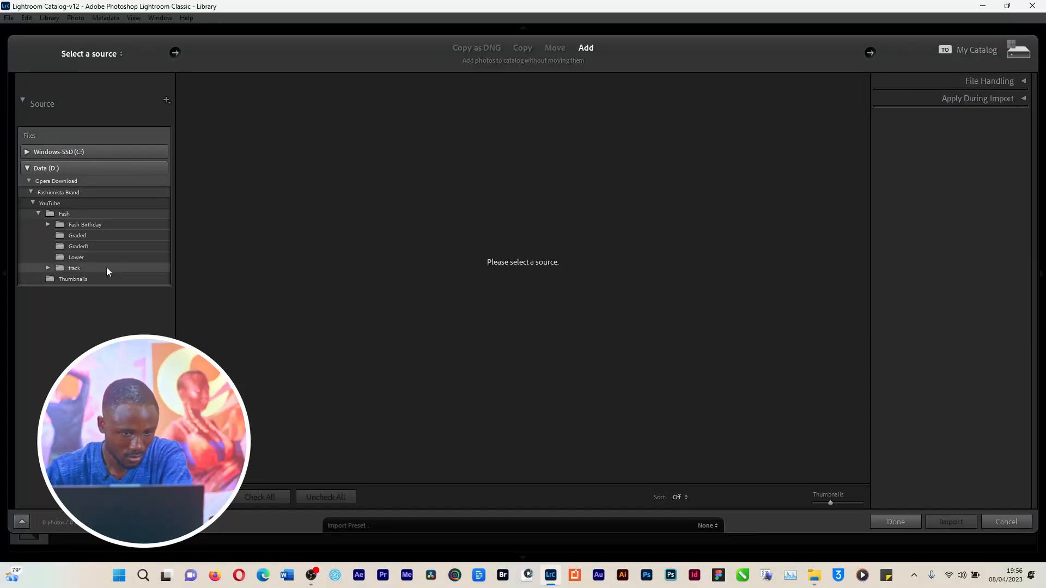
# Choose the track folder inside Fash as the import source and uncheck all of its photos
pyautogui.click(49, 267)
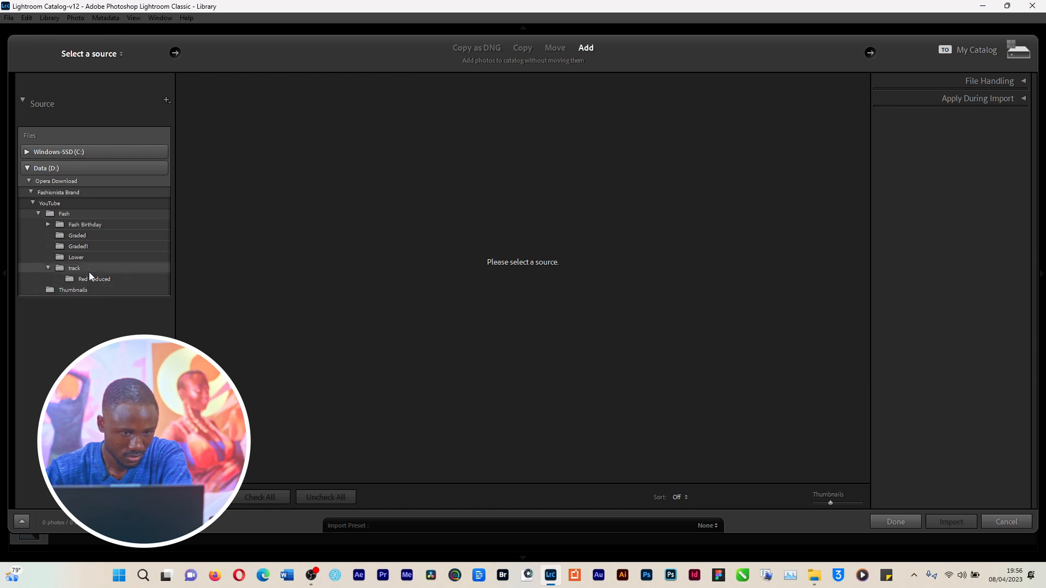
pyautogui.click(87, 269)
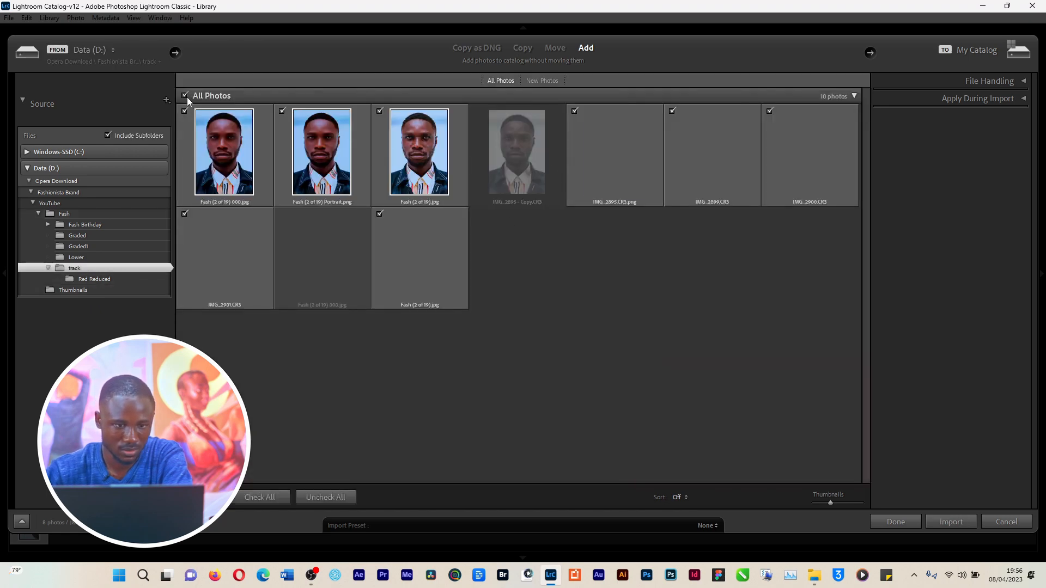
pyautogui.click(185, 96)
pyautogui.click(186, 96)
pyautogui.click(186, 96)
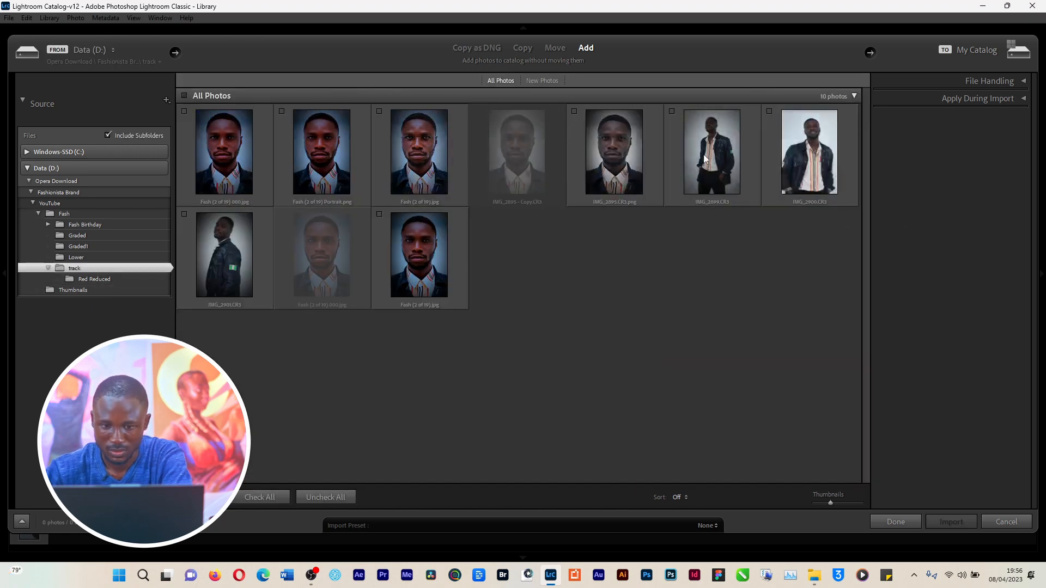
# Mark IMG_2899.CR3, IMG_2900.CR3 and IMG_2901.CR3 and import them into the catalog
pyautogui.click(672, 111)
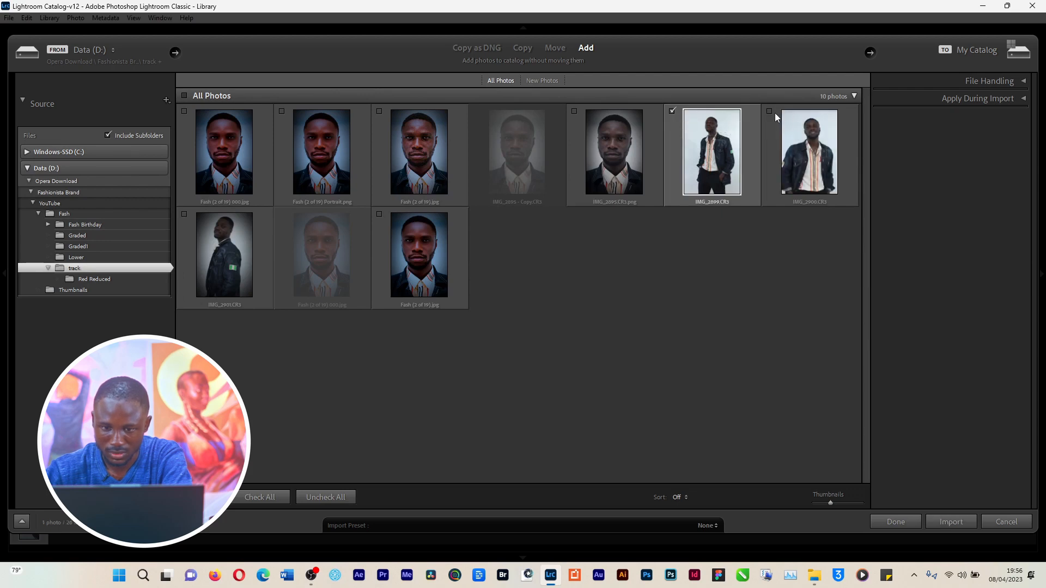
pyautogui.click(770, 111)
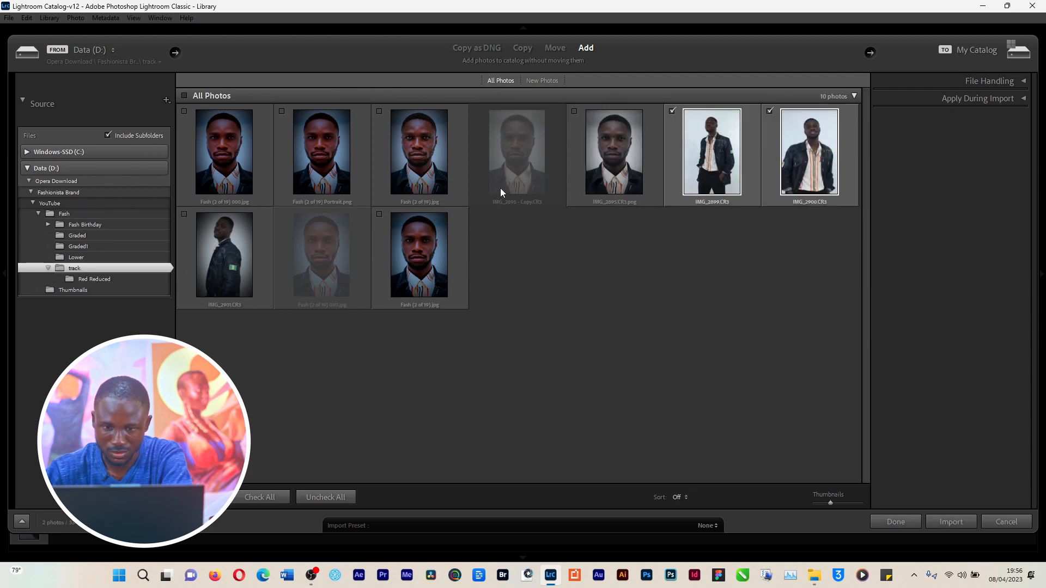
pyautogui.click(184, 214)
pyautogui.click(941, 524)
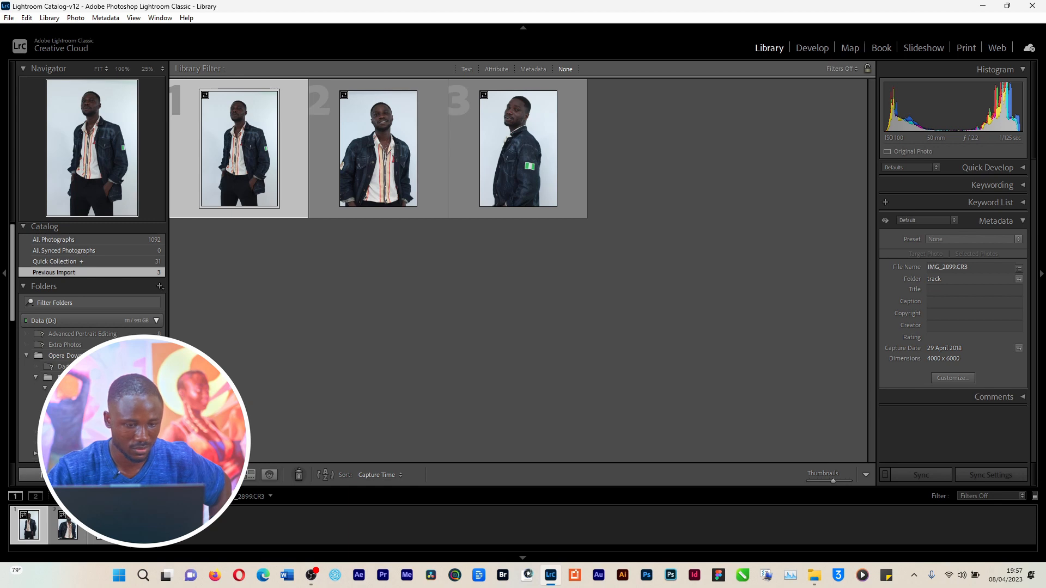
# Import only IMG_2895.CR3.png from the track folder into the catalog, leaving its other photos unchecked
pyautogui.click(30, 475)
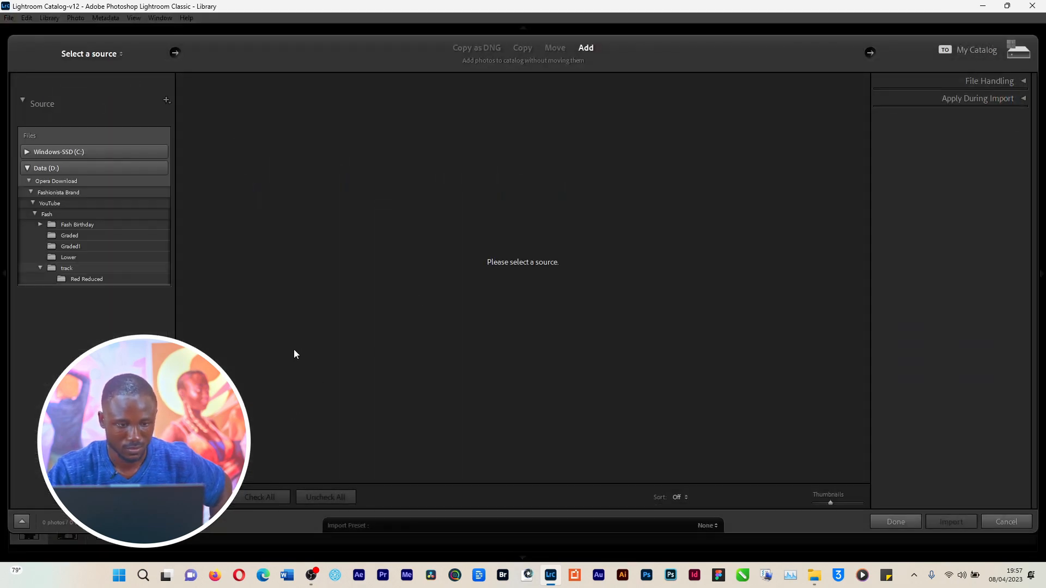
pyautogui.click(99, 269)
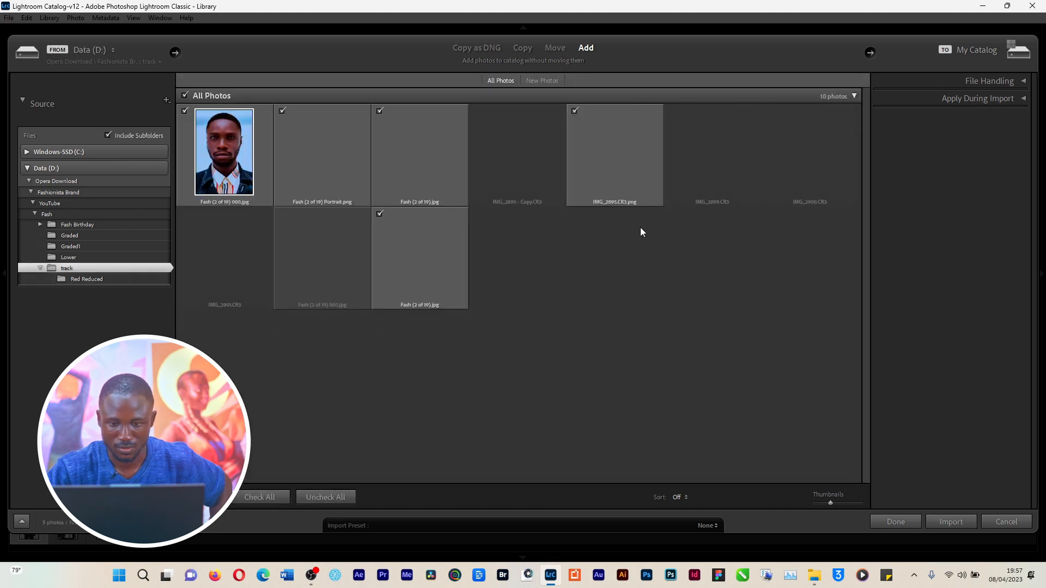
pyautogui.click(184, 97)
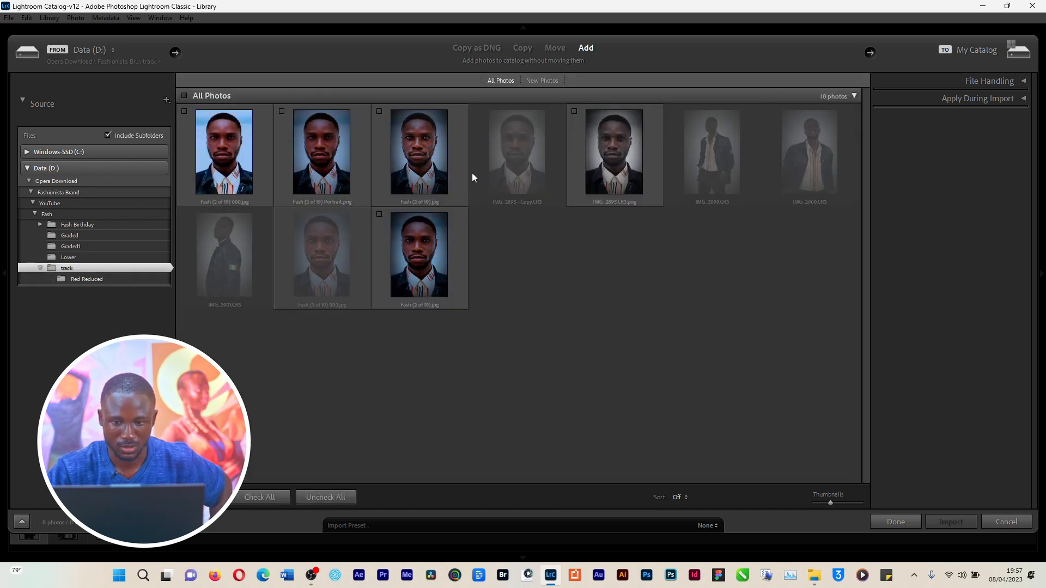
pyautogui.click(574, 111)
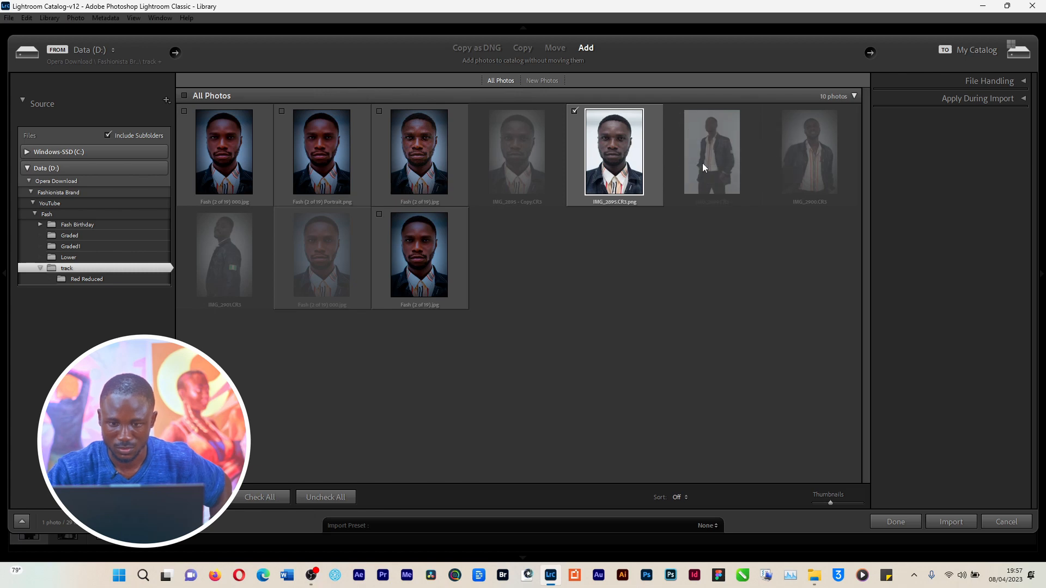
pyautogui.click(945, 527)
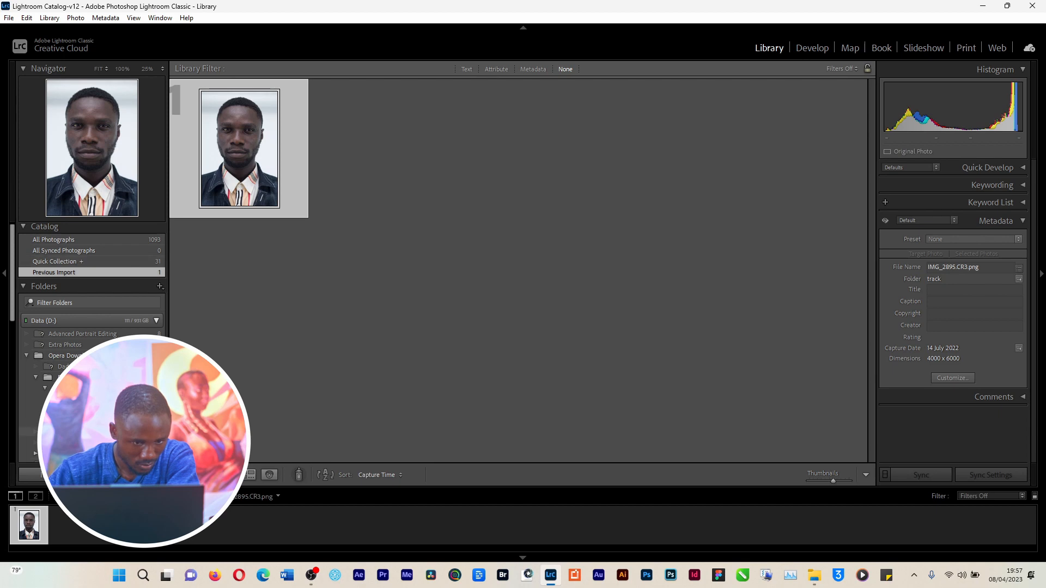
# Show the track folder's photos and open the edited portrait IMG_2895 - Copy.CR3 in the Develop module
pyautogui.click(104, 421)
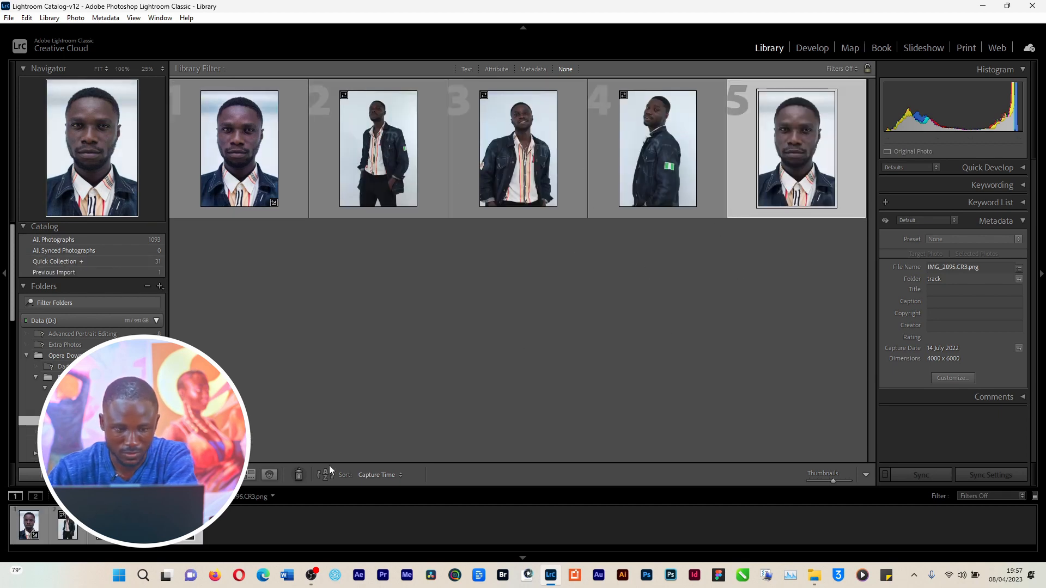
pyautogui.click(814, 48)
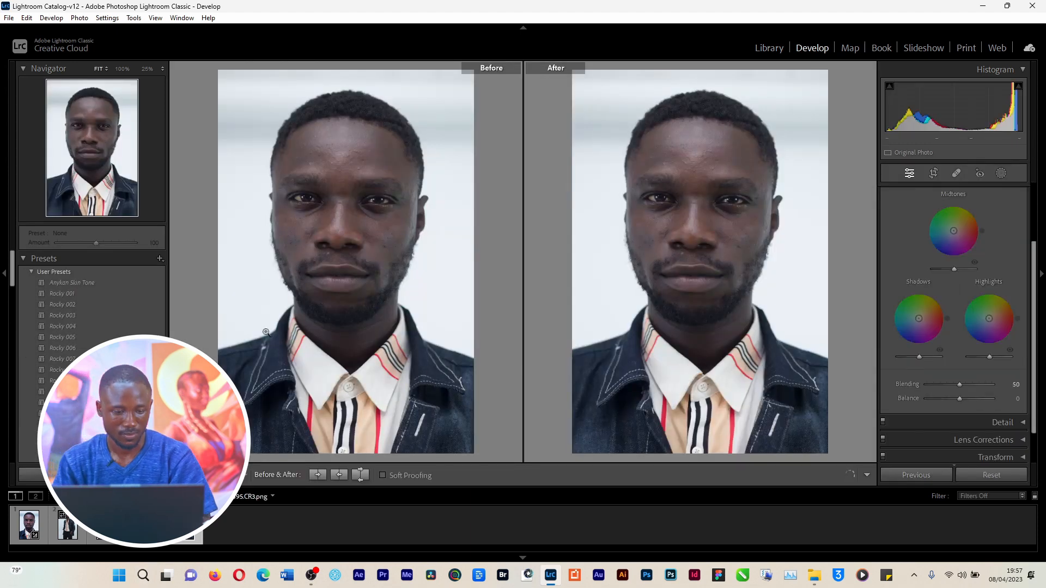
pyautogui.click(21, 535)
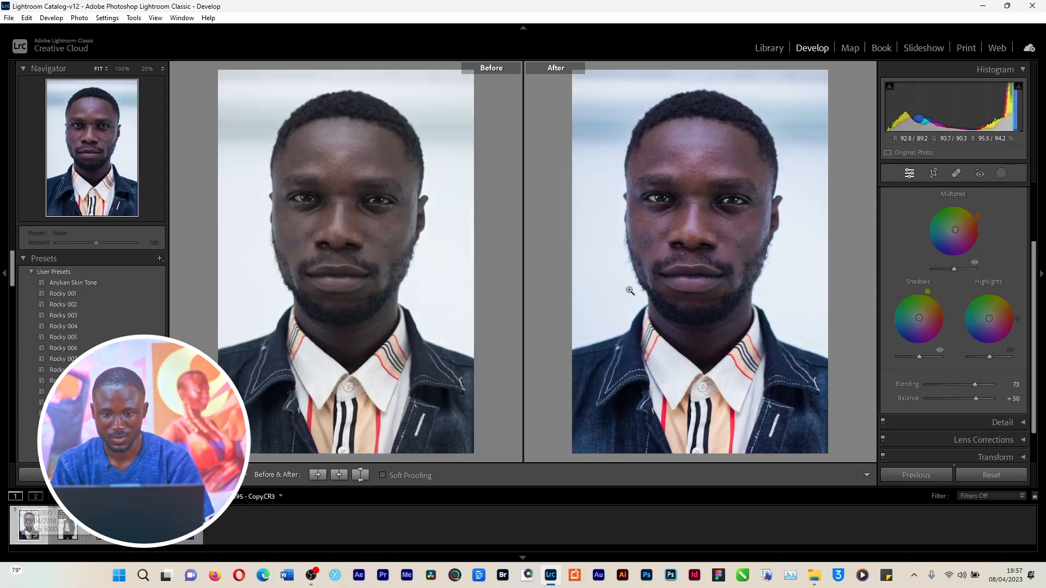
# Copy the edited portrait's develop settings without Transform, Healing and Masking, and paste them onto IMG_2899.CR3 and IMG_2900.CR3
pyautogui.click(31, 475)
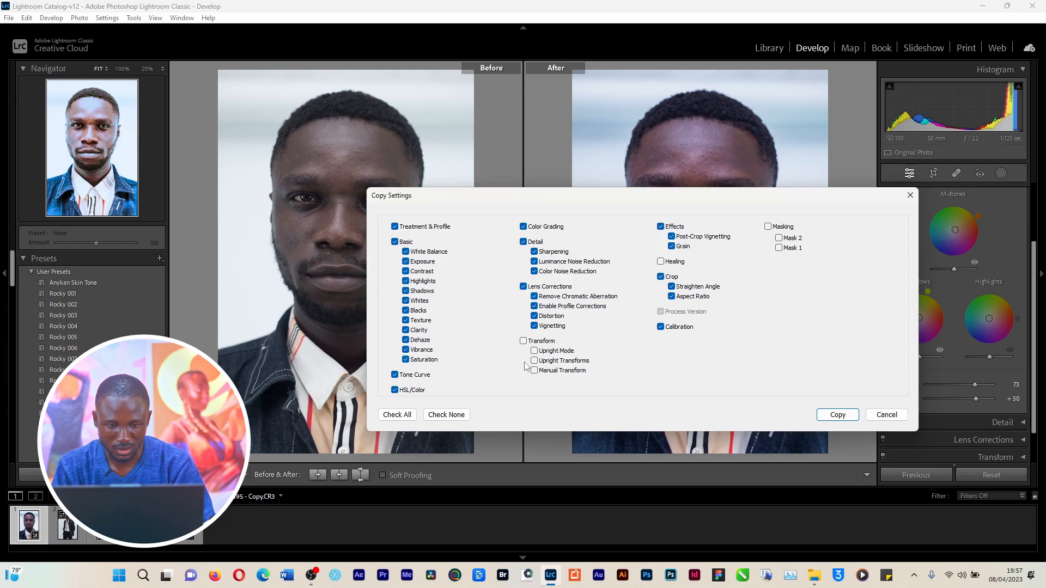
pyautogui.click(836, 417)
pyautogui.click(68, 524)
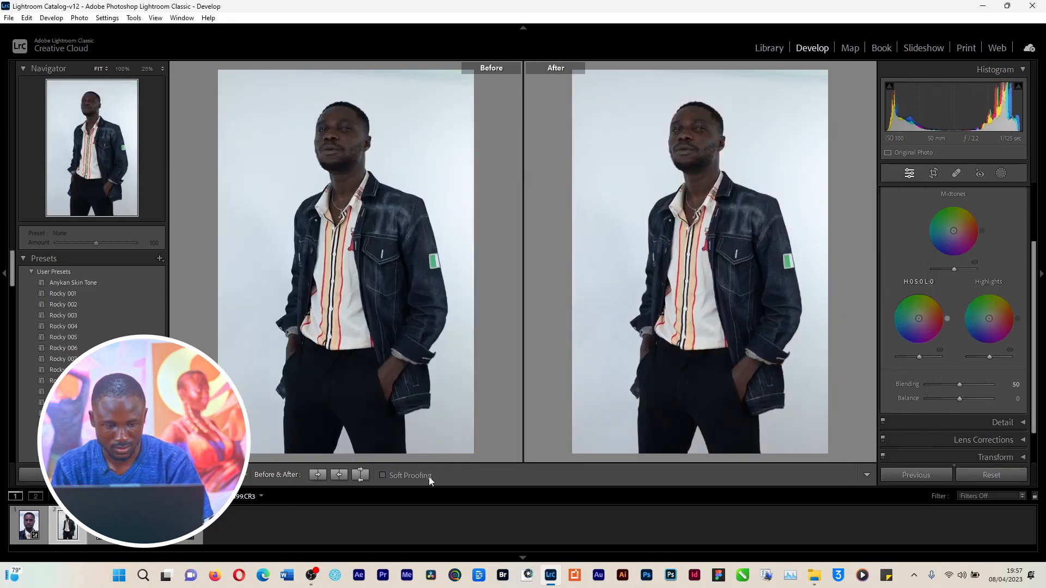
pyautogui.hotkey('ctrl', 'shift', 'v')
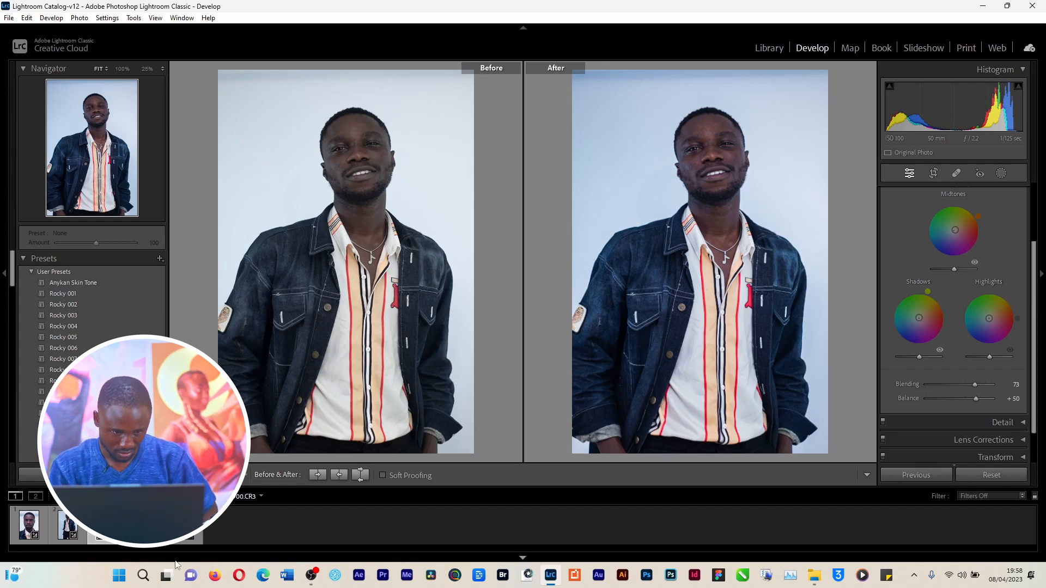
# Apply the previous photo's settings to the side-facing shot IMG_2901.CR3 and to the unedited portrait IMG_2895.CR3.png
pyautogui.press('Right')
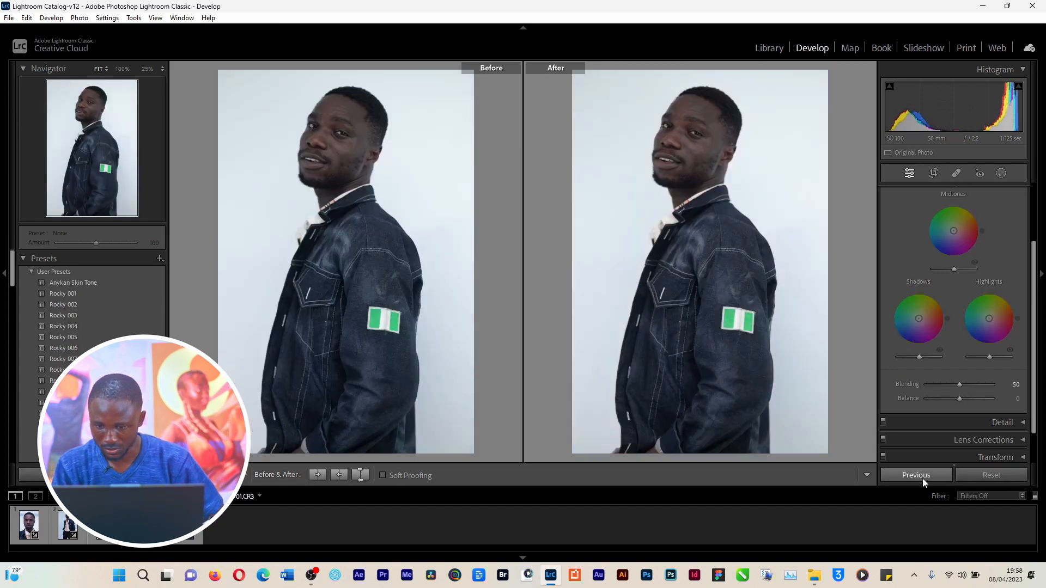
pyautogui.click(925, 477)
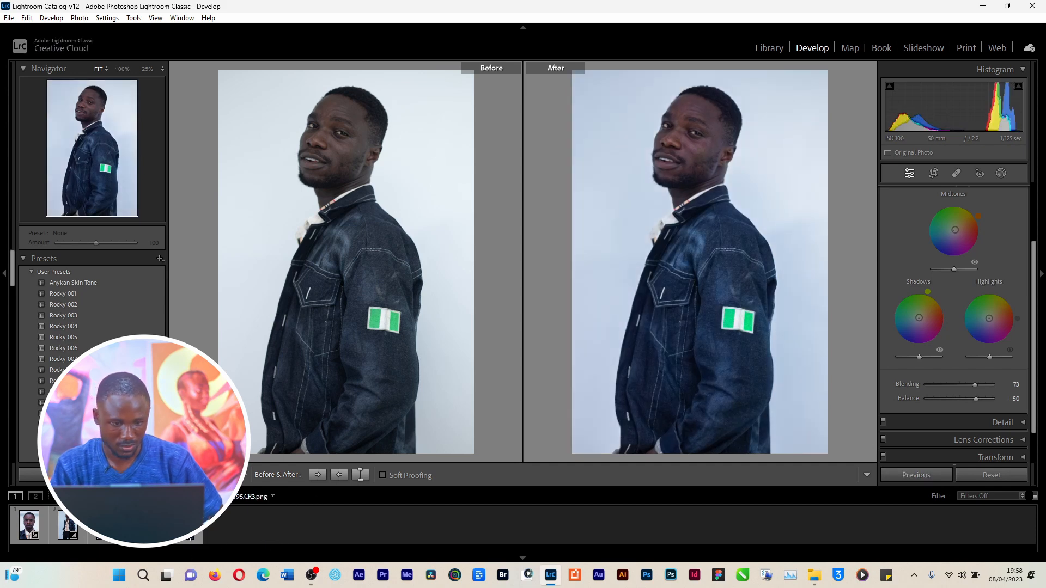
pyautogui.click(184, 541)
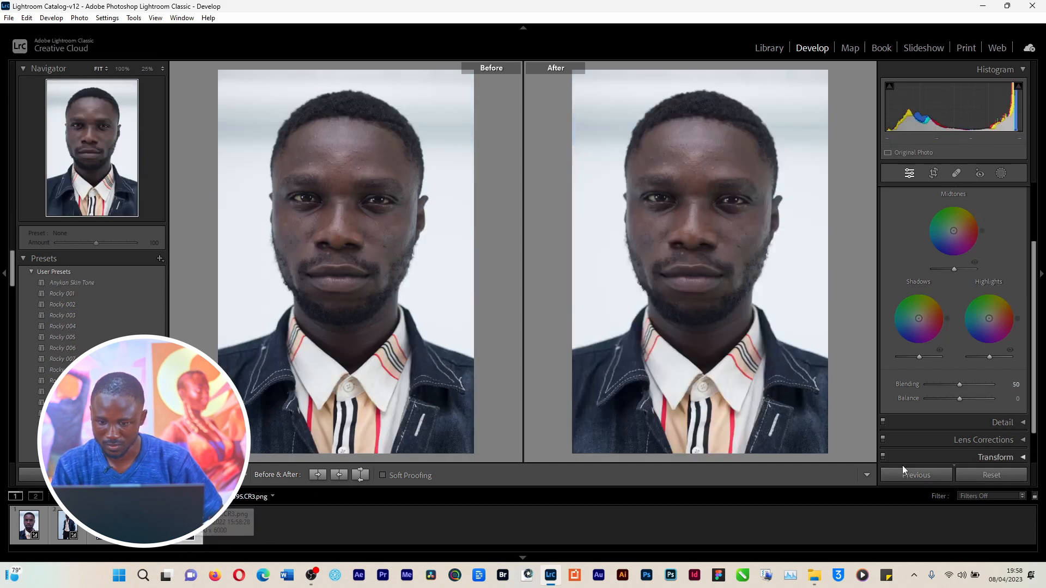
pyautogui.click(883, 477)
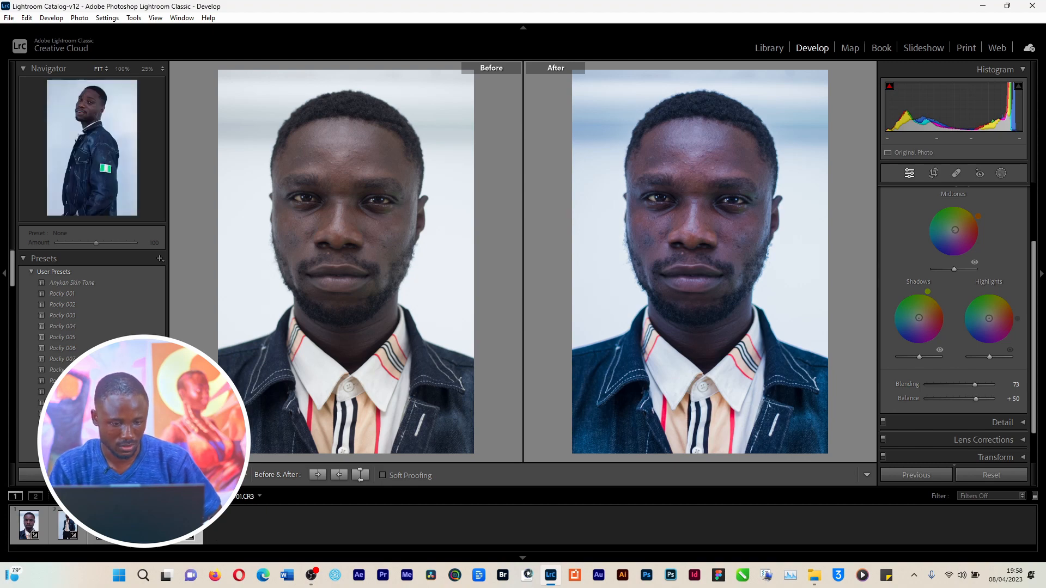
# Paint an Auto Mask brush mask over the teeth in the side-facing portrait IMG_2901.CR3, using brush size 2.0 and feather 70
pyautogui.click(146, 525)
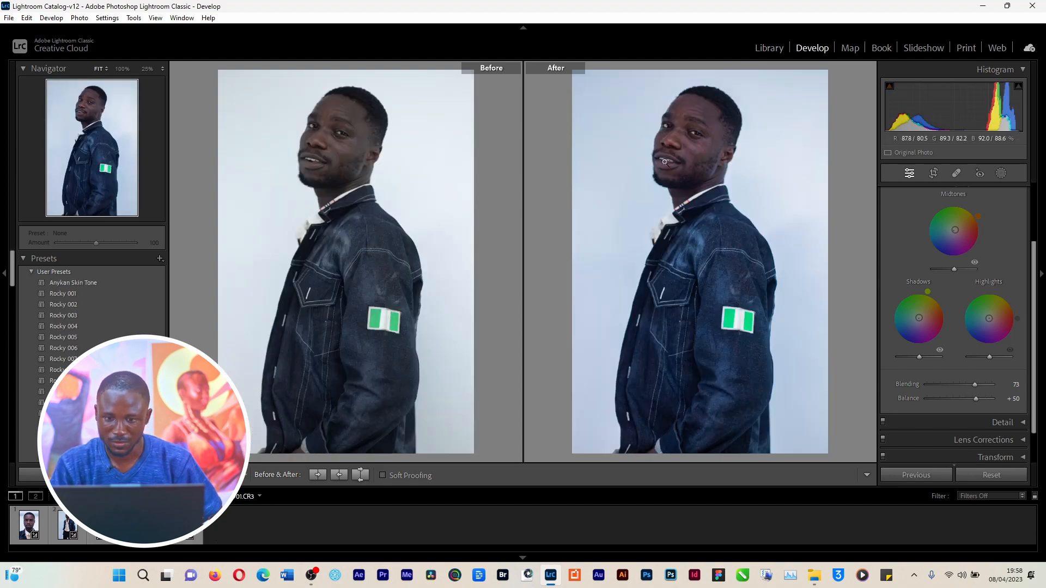
pyautogui.click(667, 161)
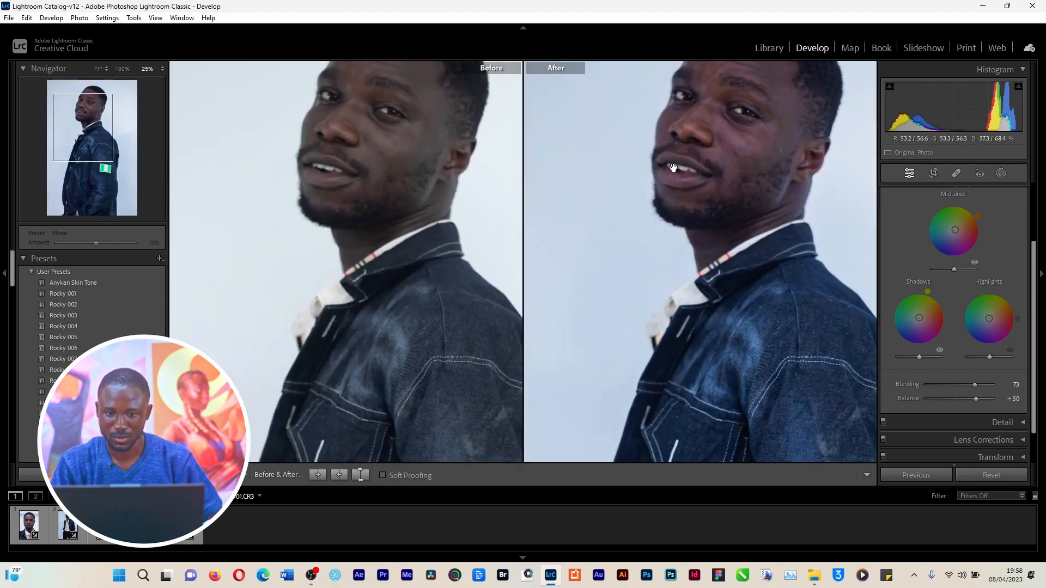
pyautogui.hotkey('ctrl', '=')
pyautogui.hotkey('ctrl', '=')
pyautogui.hotkey('ctrl', '=')
pyautogui.click(672, 167)
pyautogui.click(669, 165)
pyautogui.click(670, 166)
pyautogui.click(669, 147)
pyautogui.moveTo(669, 147); pyautogui.dragTo(667, 278)
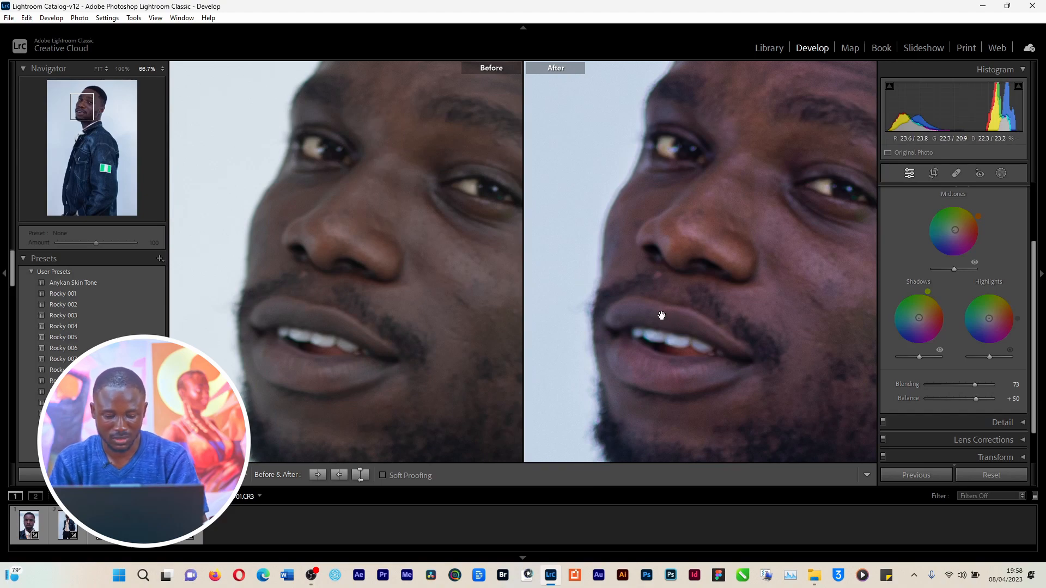
pyautogui.press('b')
pyautogui.press('k')
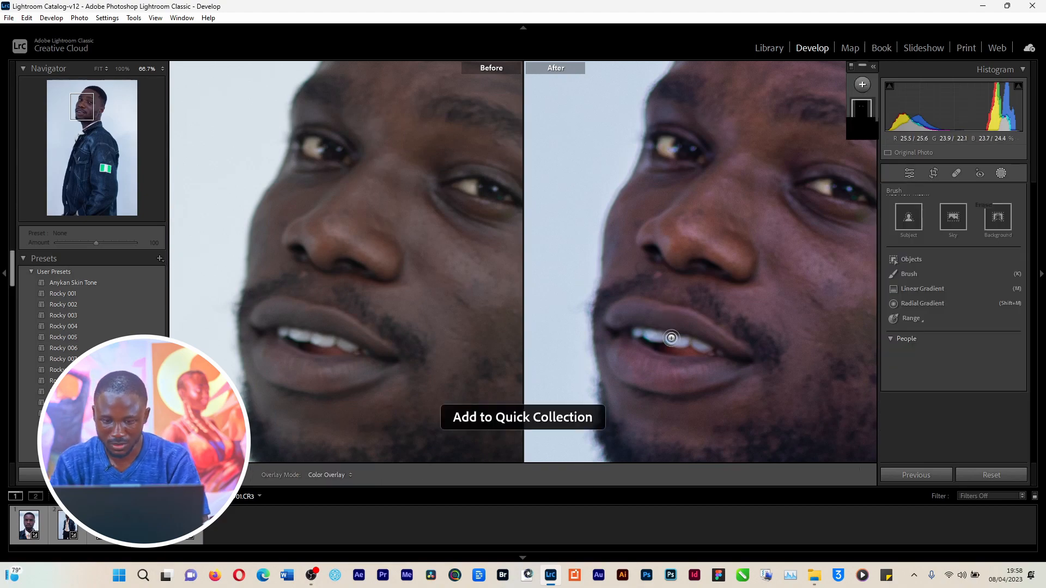
pyautogui.scroll(-1, 656, 334)
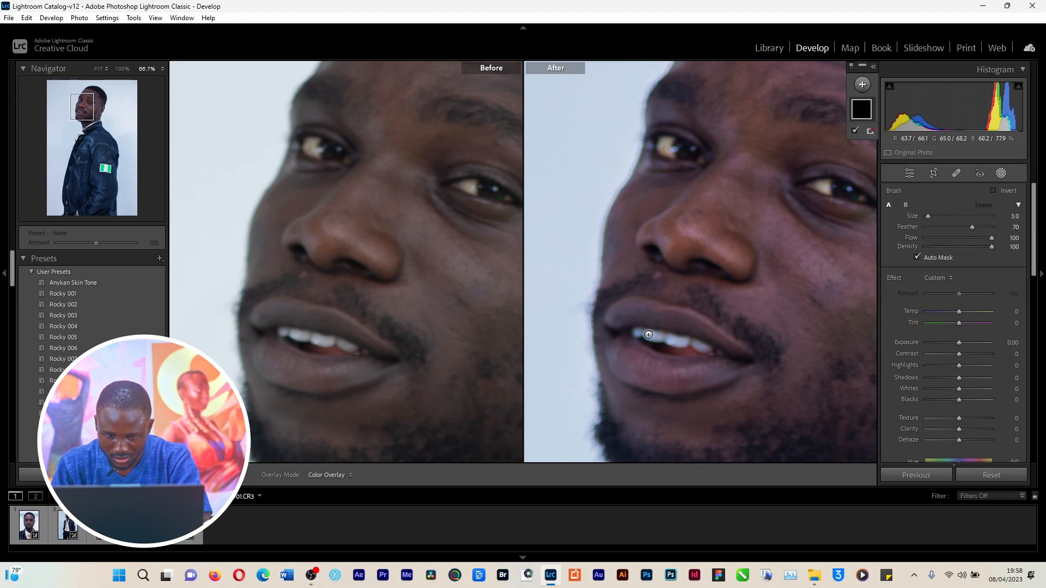
pyautogui.moveTo(638, 334); pyautogui.dragTo(640, 333)
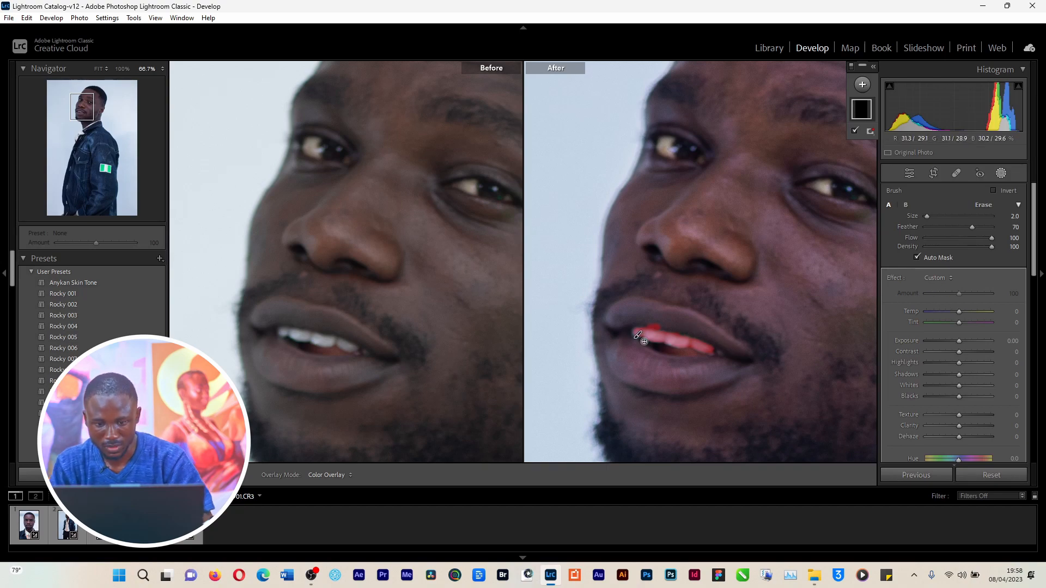
pyautogui.press('alt')
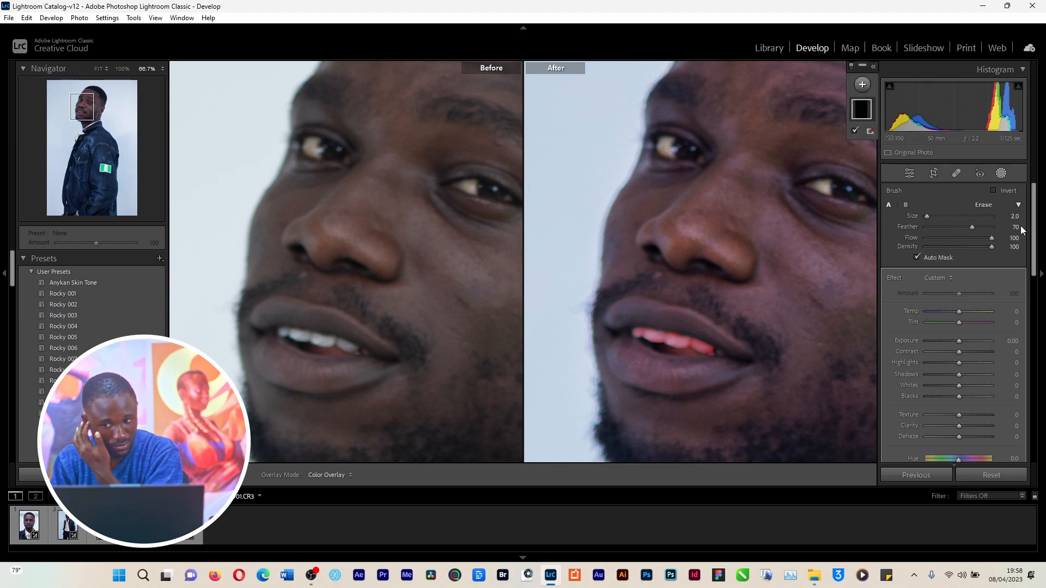
# Apply the Teeth Whitening effect to the teeth mask and lower its saturation to -100
pyautogui.click(937, 278)
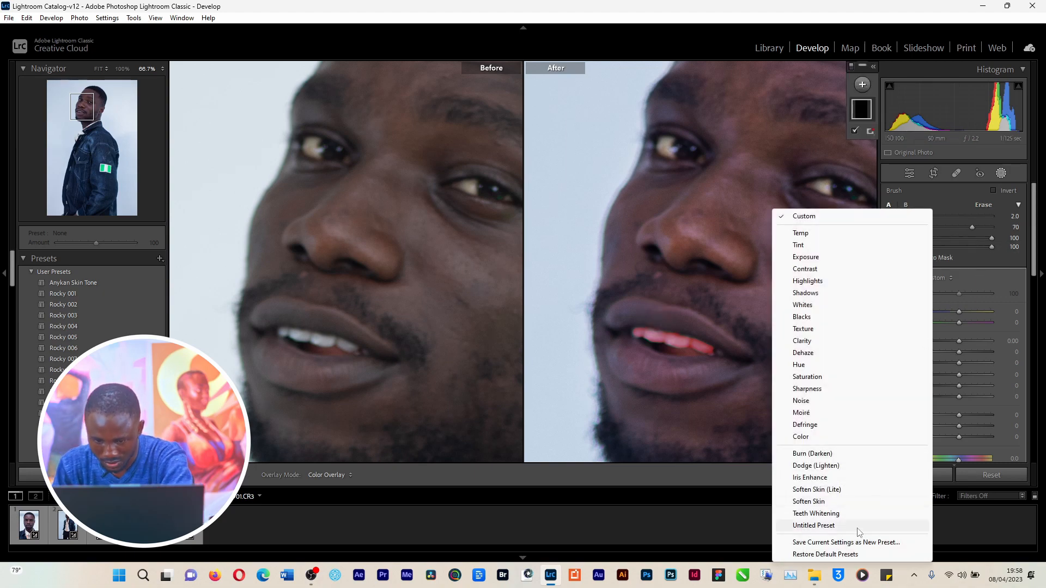
pyautogui.click(841, 515)
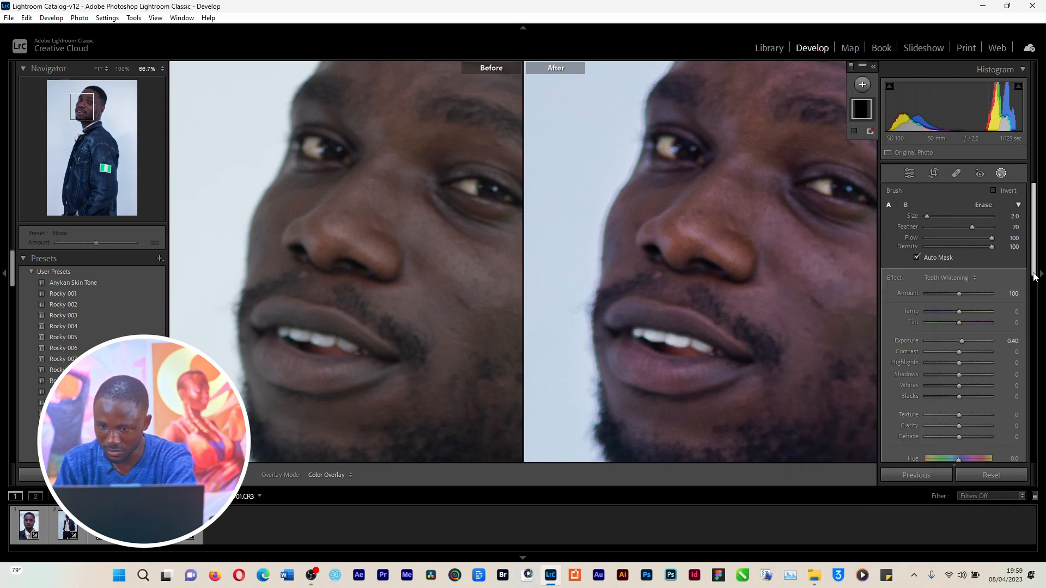
pyautogui.scroll(-3, 981, 306)
pyautogui.moveTo(940, 354); pyautogui.dragTo(904, 359)
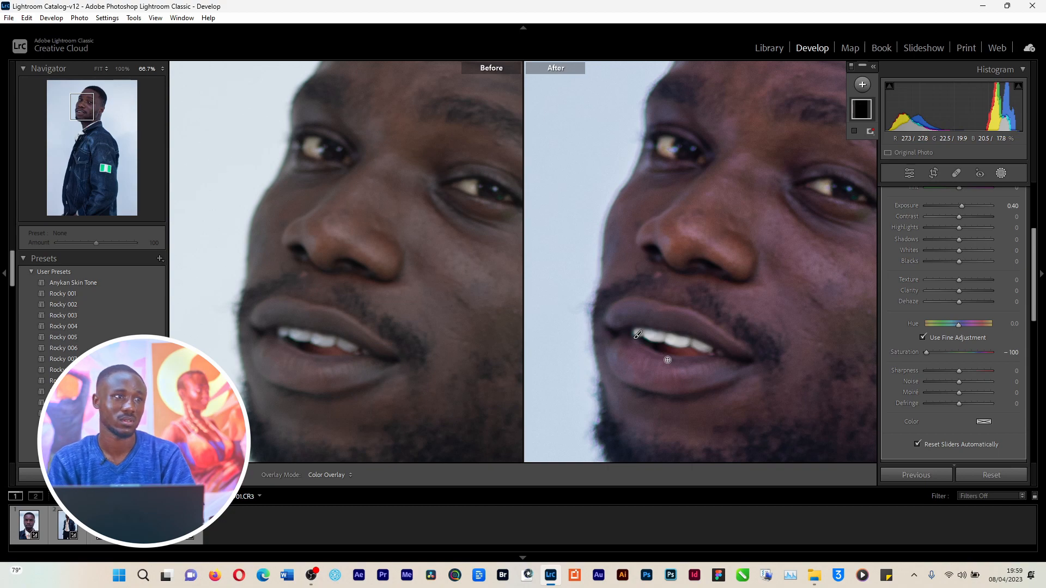
# Crop IMG_2895 - Copy.CR3 to the 4 x 5 / 8 x 10 aspect ratio, keeping all the space above the head
pyautogui.click(29, 525)
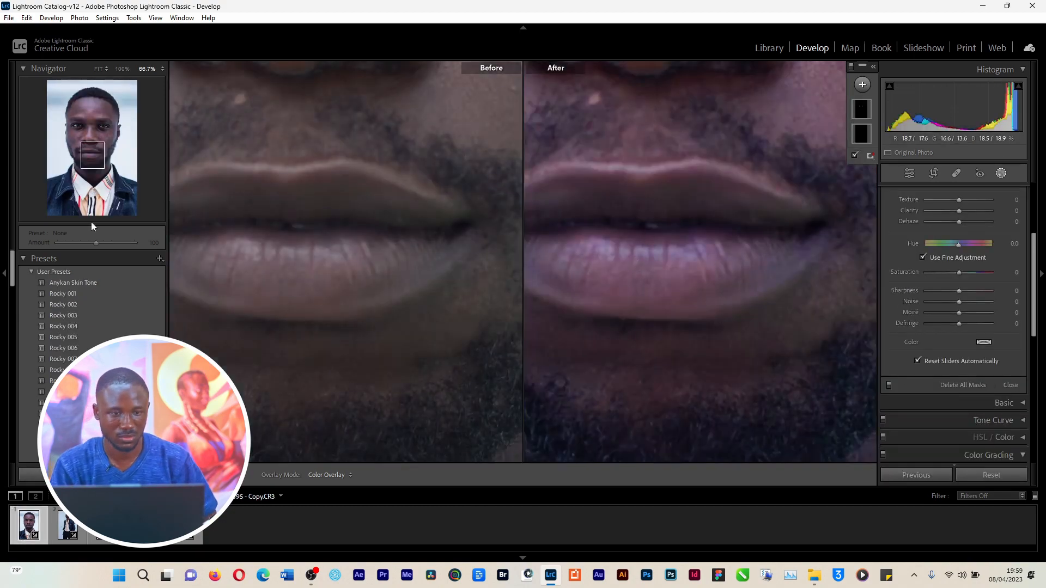
pyautogui.click(98, 69)
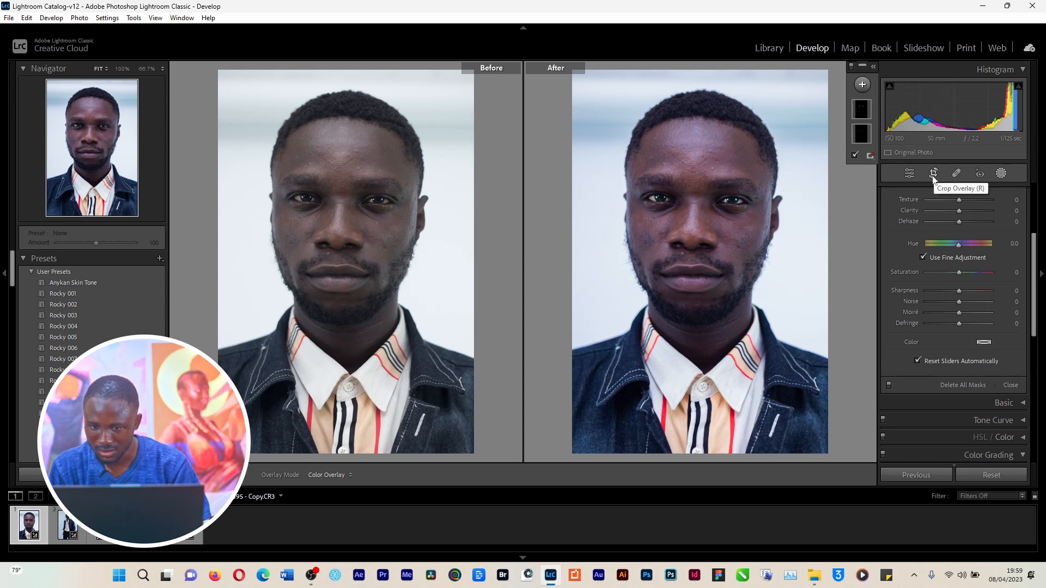
pyautogui.click(934, 175)
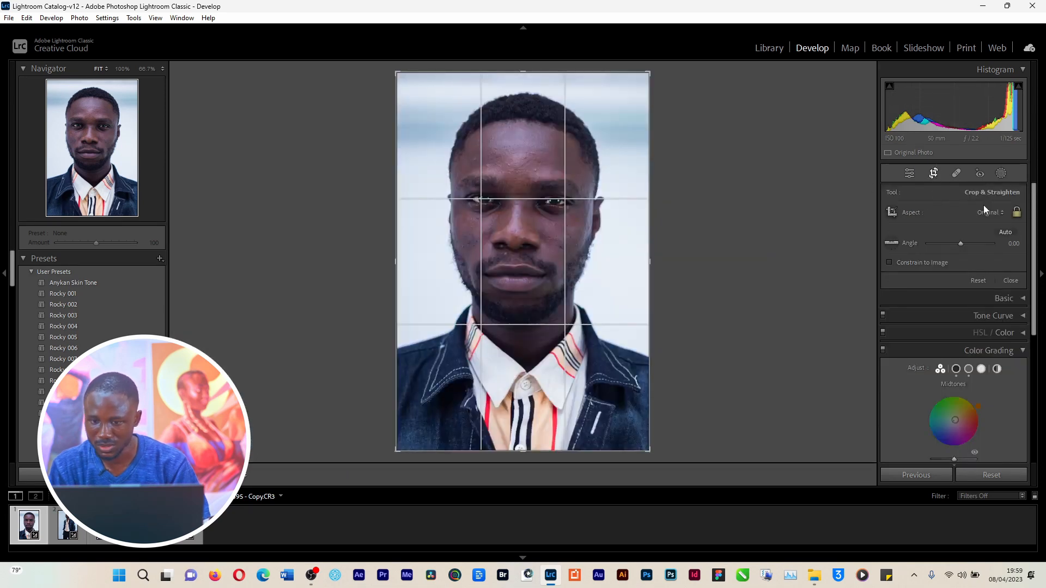
pyautogui.click(988, 213)
pyautogui.click(954, 280)
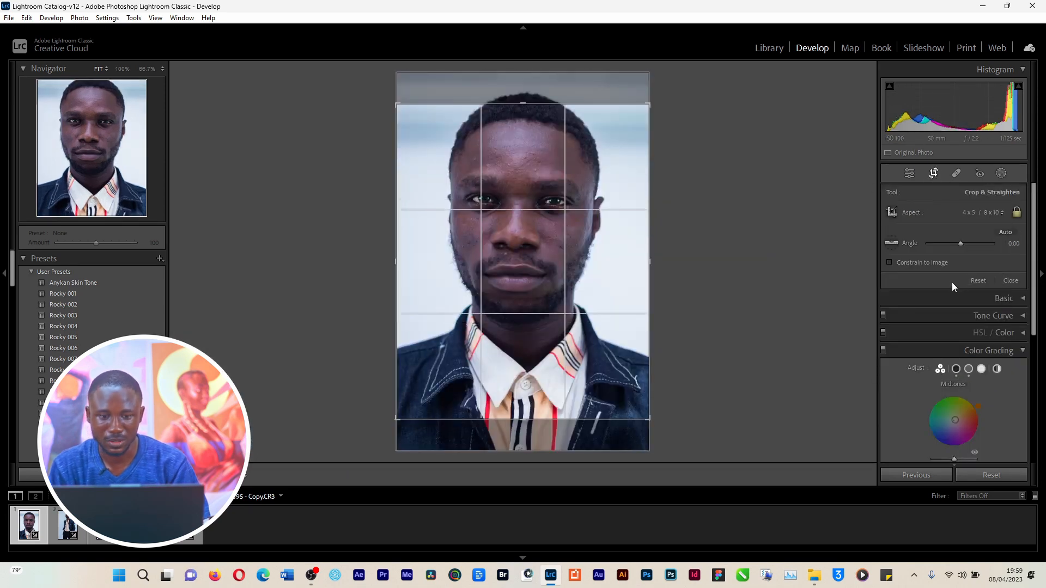
pyautogui.moveTo(556, 252); pyautogui.dragTo(563, 298)
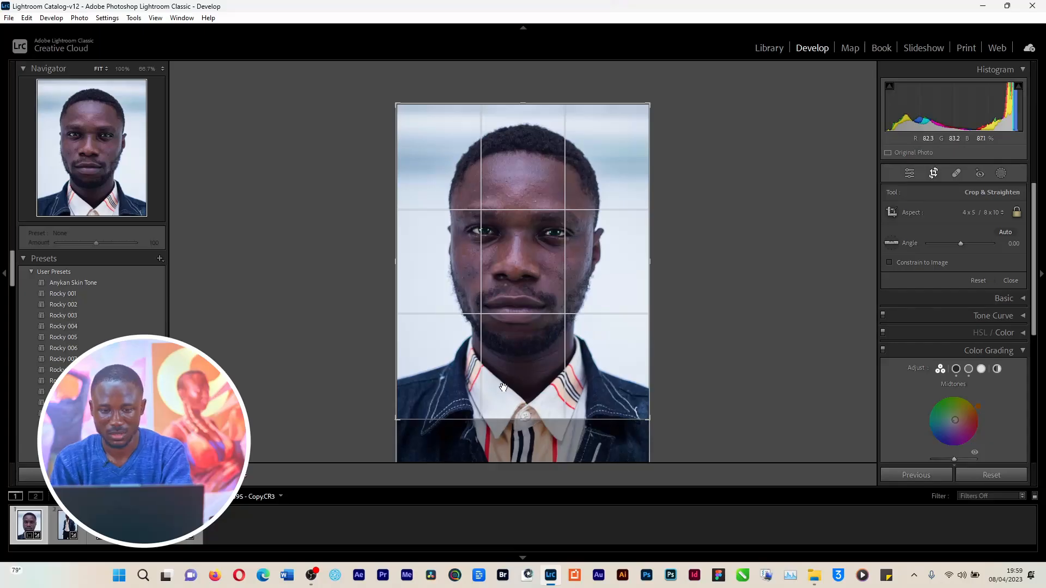
pyautogui.press('Return')
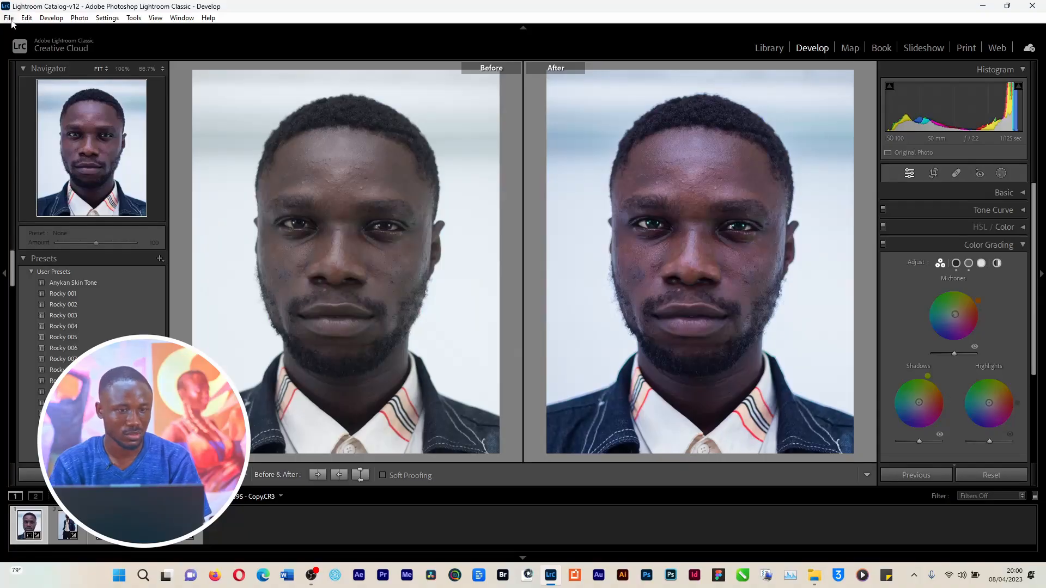
# Start exporting the cropped portrait and choose D:\Opera Download\Fashionista Brand\YouTube as the destination folder
pyautogui.click(9, 18)
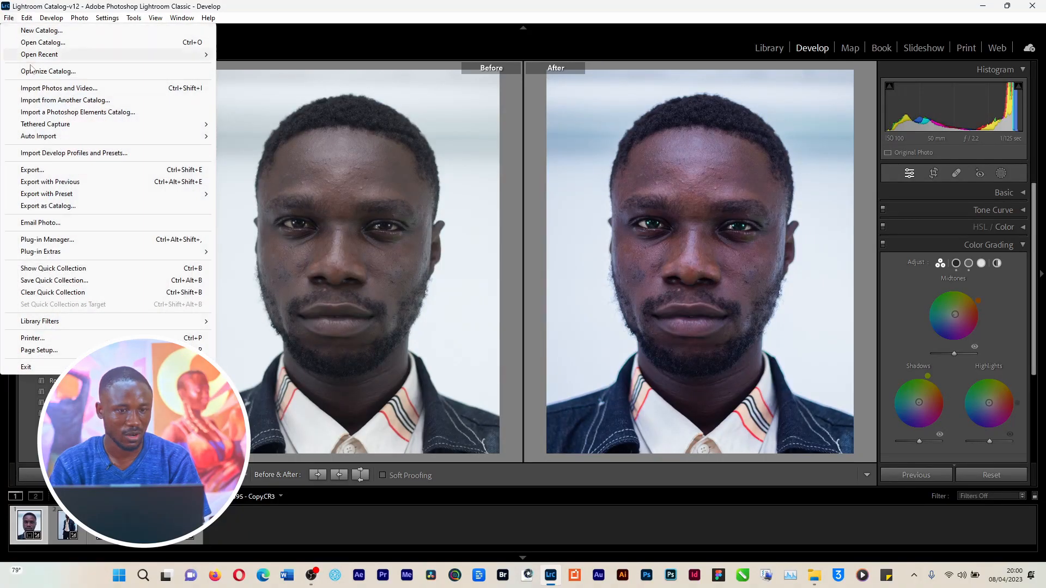
pyautogui.click(183, 169)
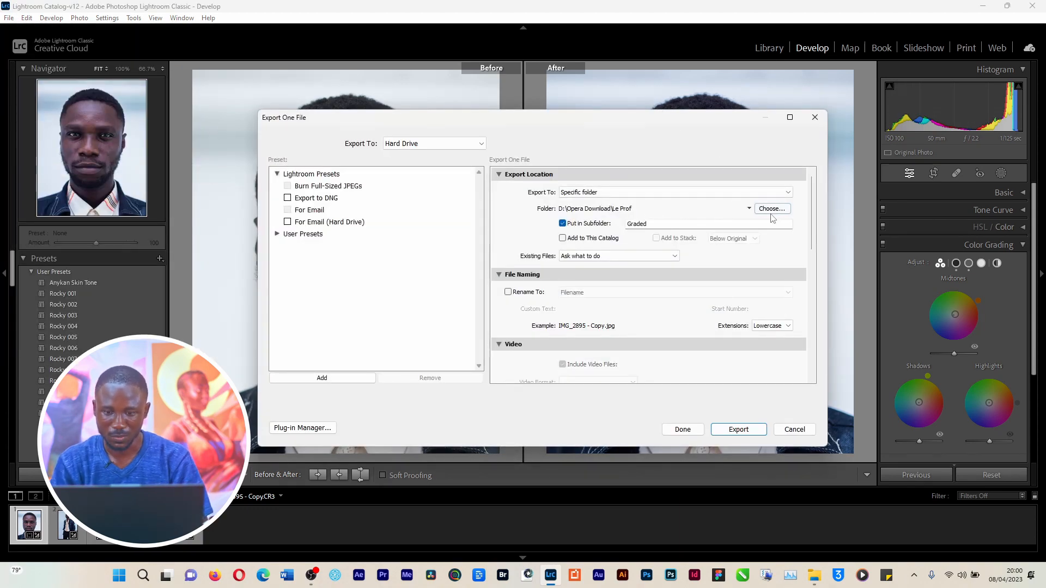
pyautogui.click(772, 209)
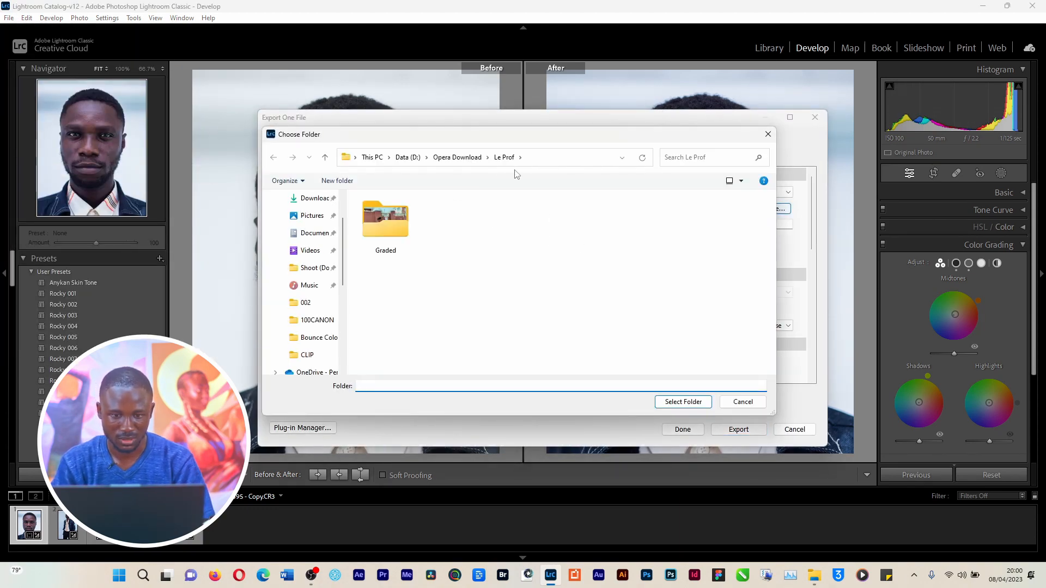
pyautogui.moveTo(348, 306); pyautogui.dragTo(391, 305)
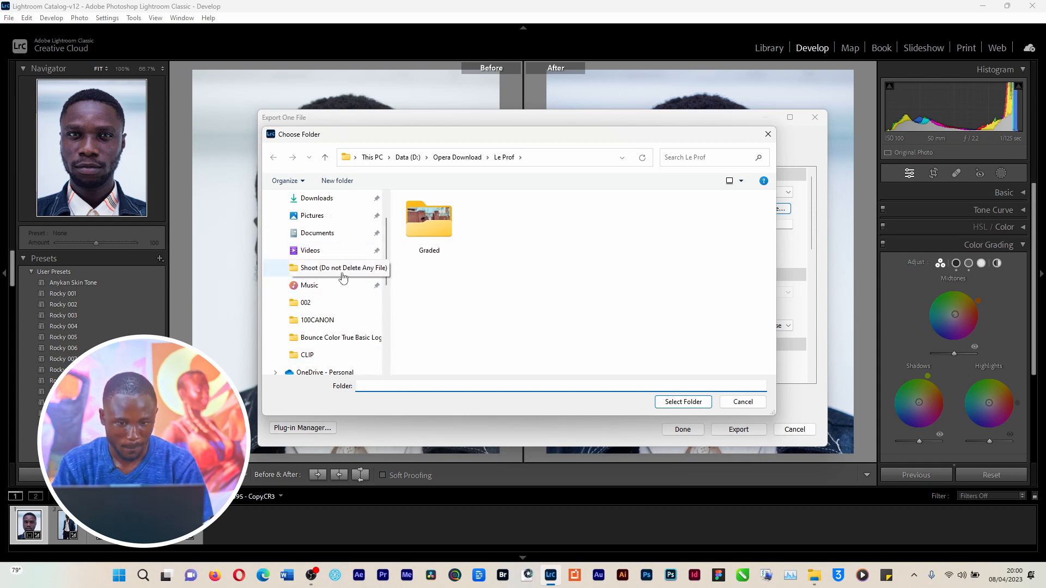
pyautogui.scroll(1, 389, 250)
pyautogui.scroll(1, 390, 250)
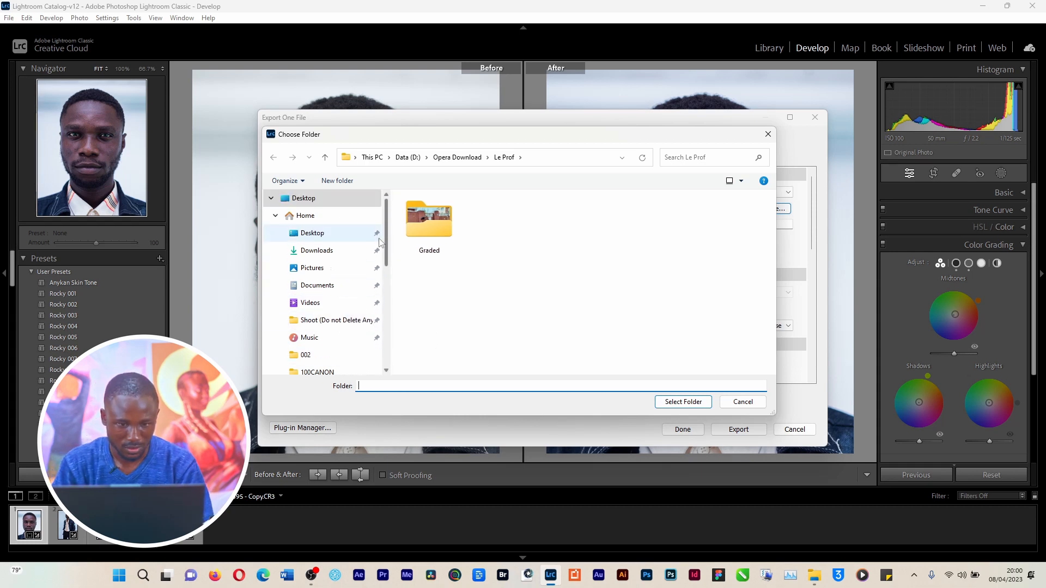
pyautogui.click(330, 236)
pyautogui.click(440, 159)
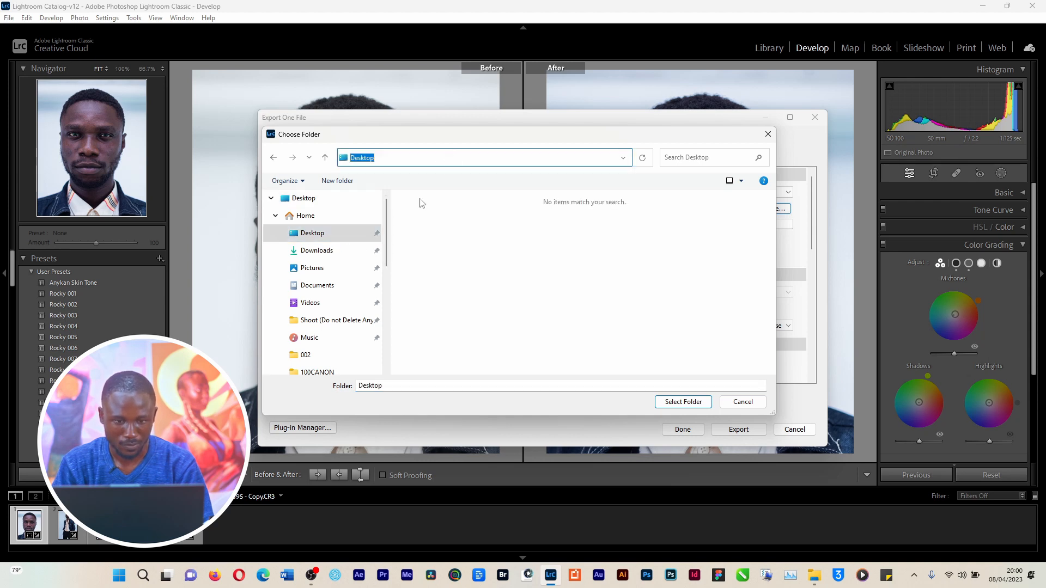
pyautogui.scroll(-1, 390, 255)
pyautogui.click(333, 268)
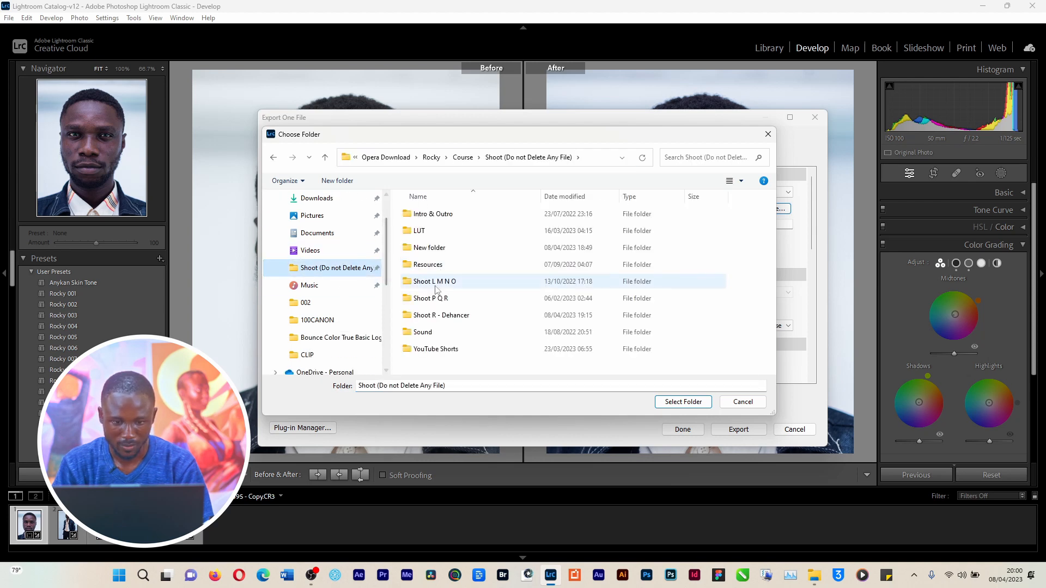
pyautogui.click(416, 159)
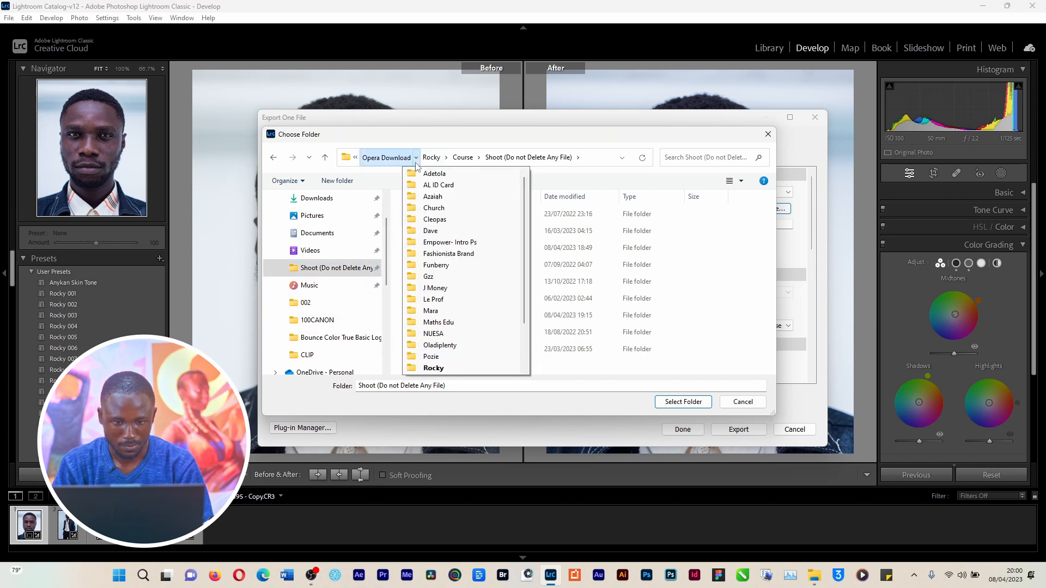
pyautogui.click(445, 255)
pyautogui.click(445, 334)
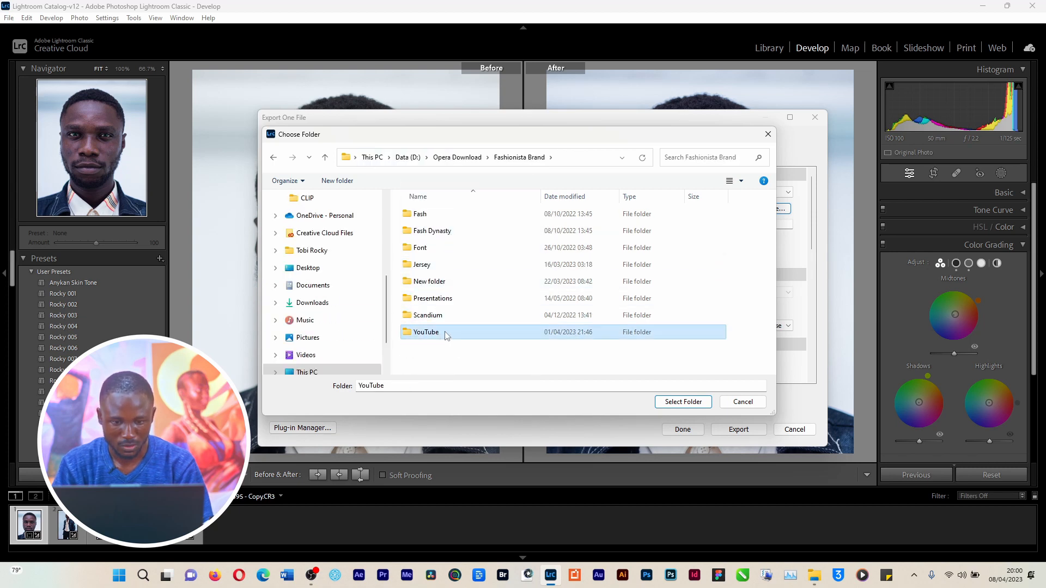
pyautogui.doubleClick(450, 335)
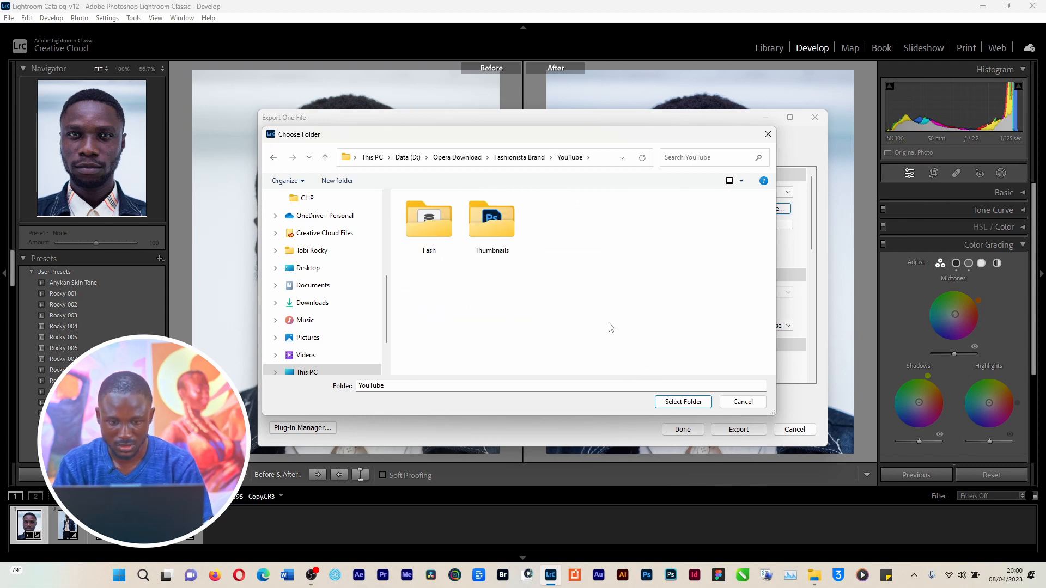
pyautogui.click(676, 403)
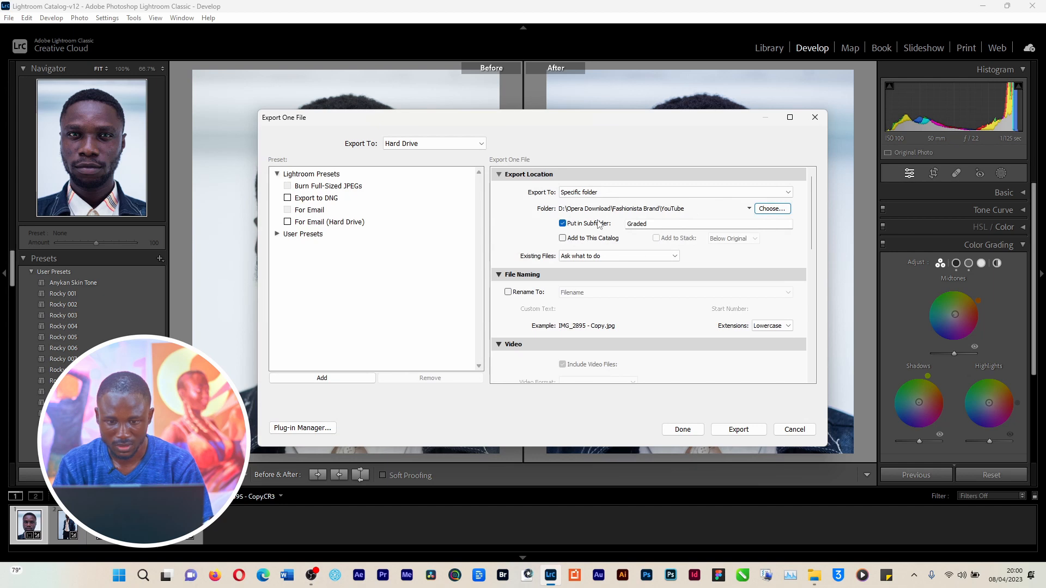
# Name the export subfolder Lr Tut and export the portrait
pyautogui.doubleClick(653, 227)
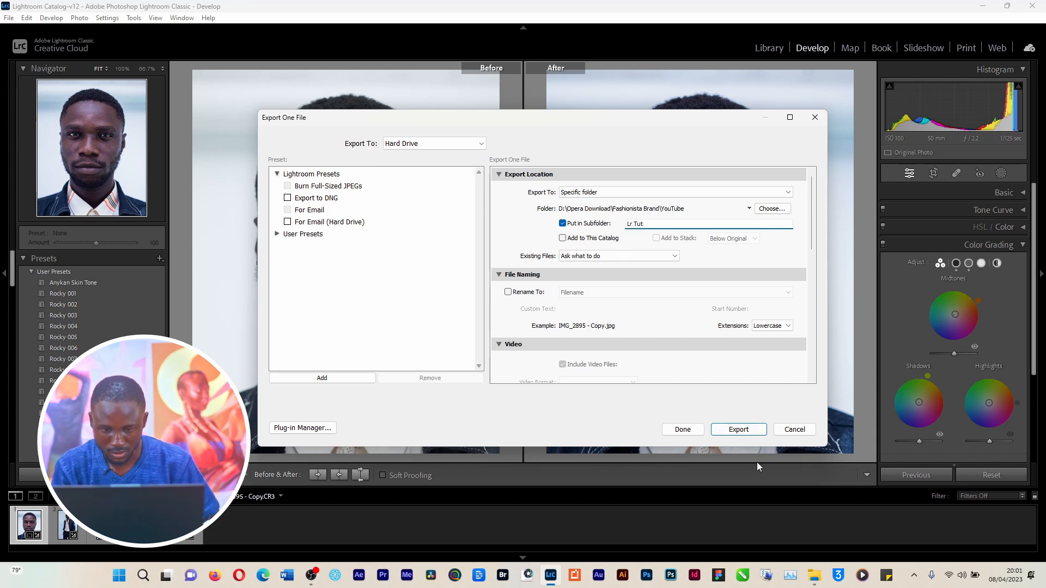
pyautogui.click(745, 434)
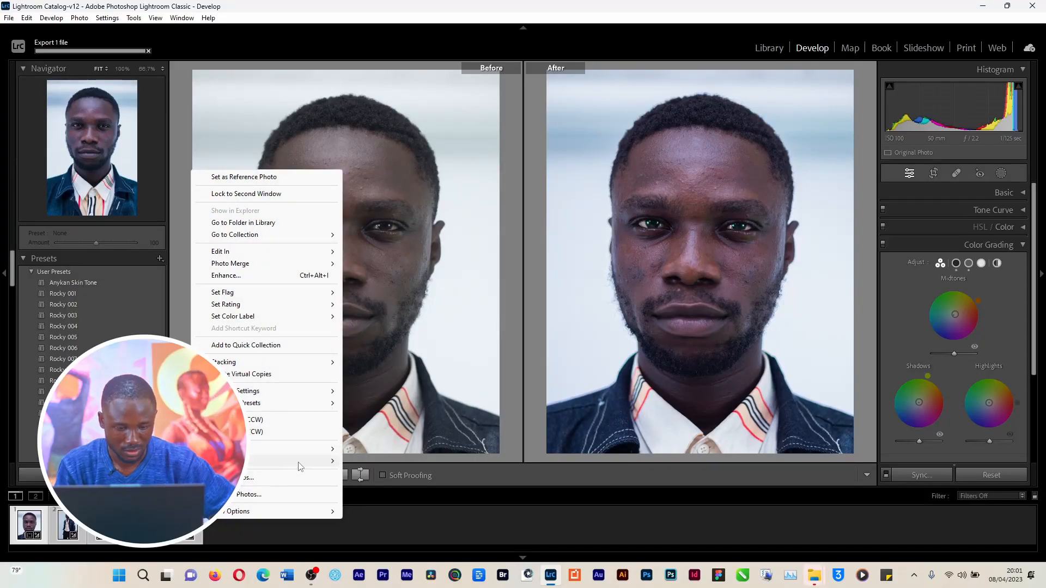
# Export all five filmstrip photos to the same Lr Tut subfolder, skipping the file that already exists
pyautogui.moveTo(311, 463)
pyautogui.click(371, 462)
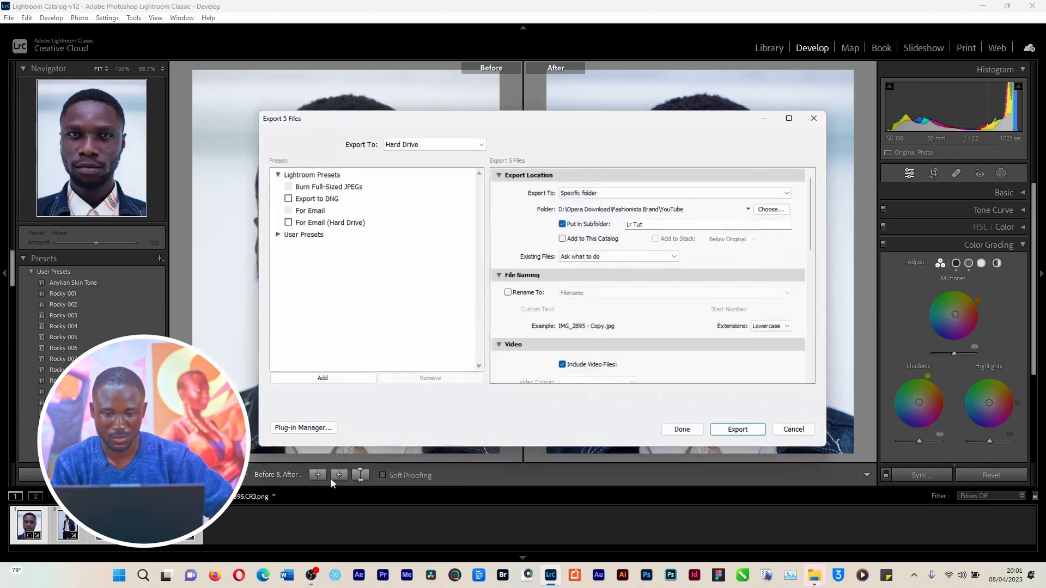
pyautogui.click(730, 430)
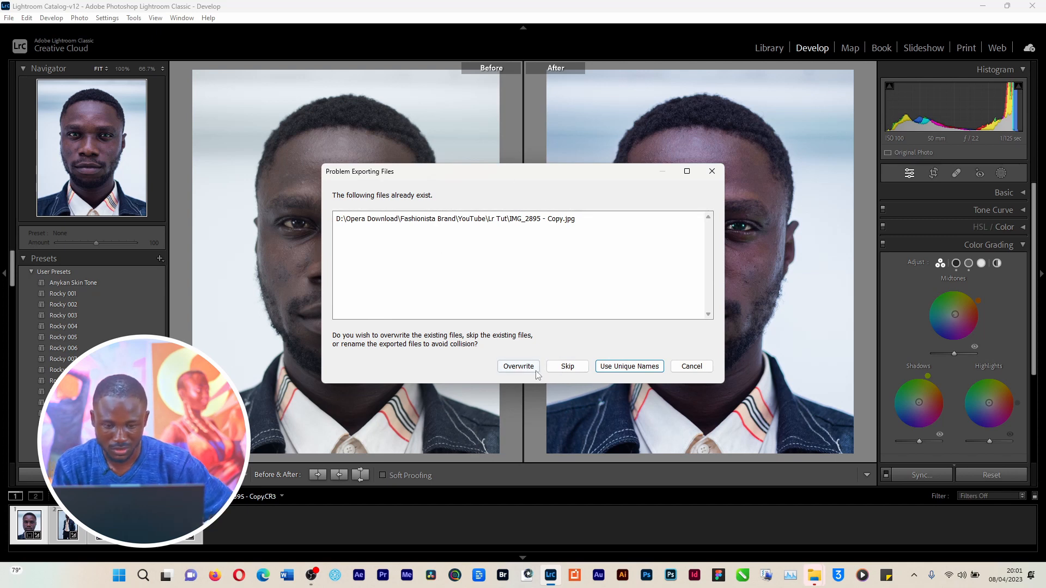
pyautogui.click(567, 367)
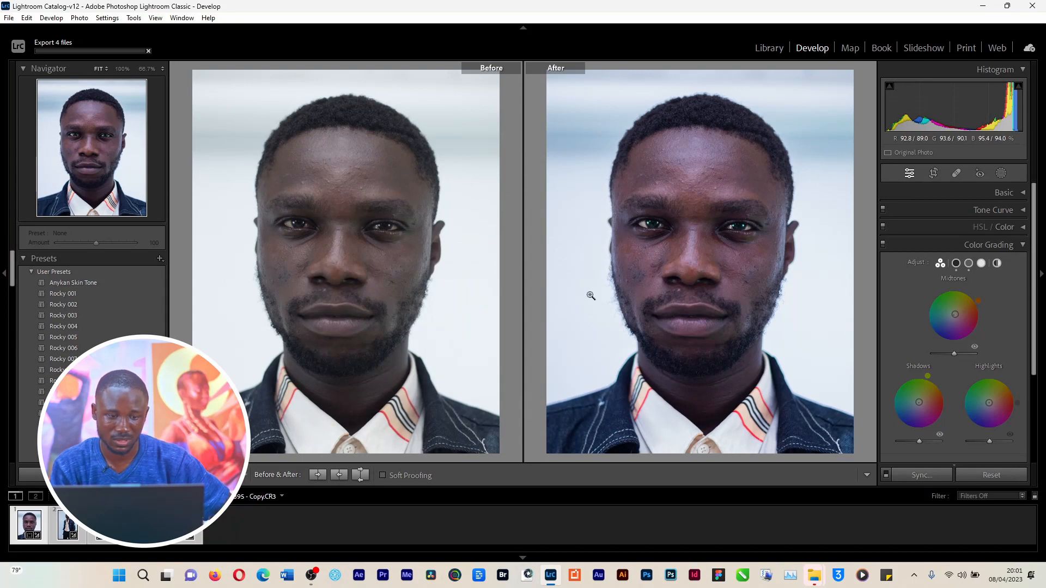
# Export the five selected photos with the Export to DNG preset into the existing Lr Tut folder
pyautogui.rightClick(178, 532)
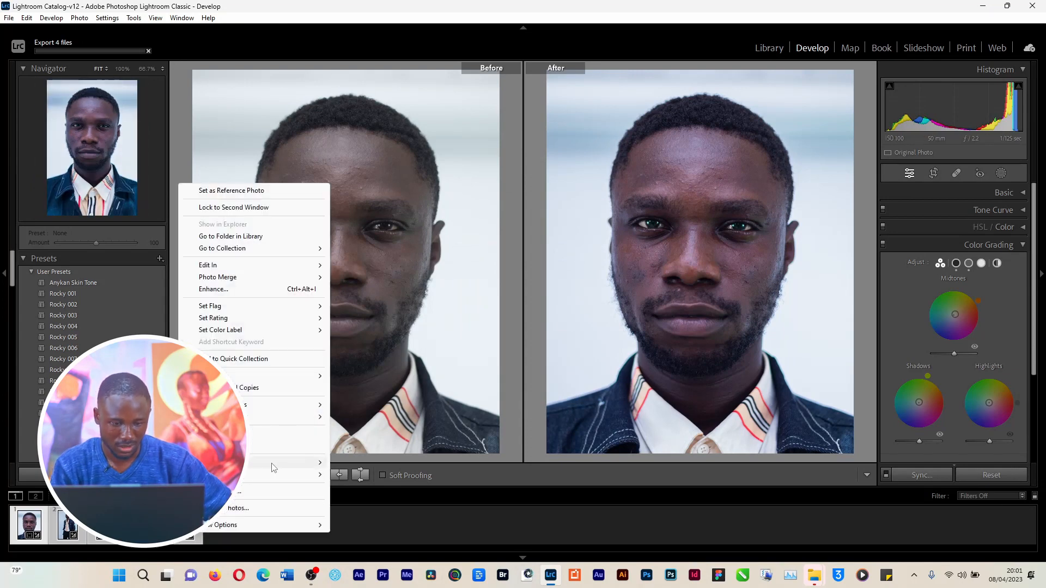
pyautogui.moveTo(283, 475)
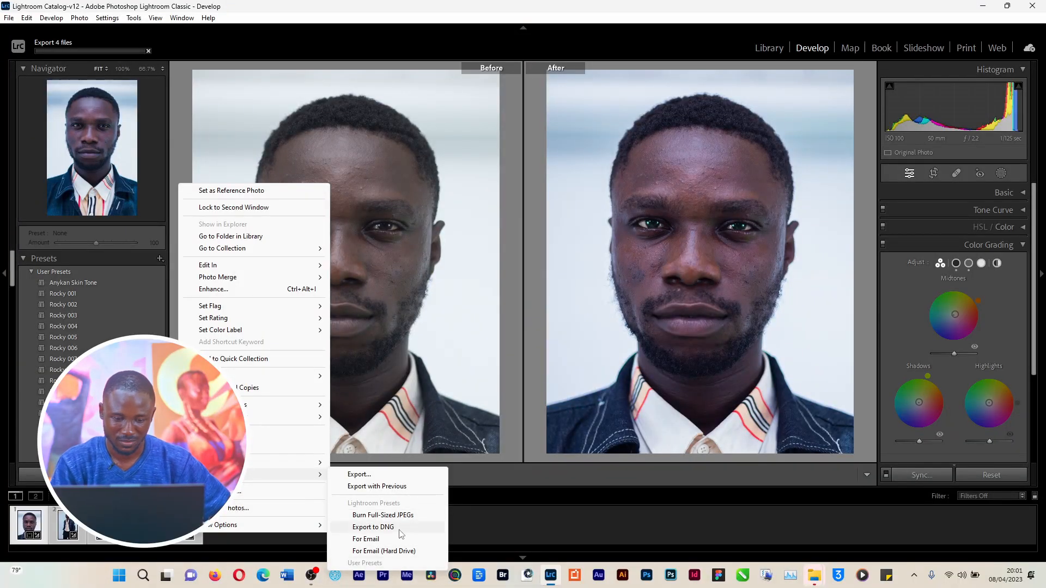
pyautogui.click(391, 528)
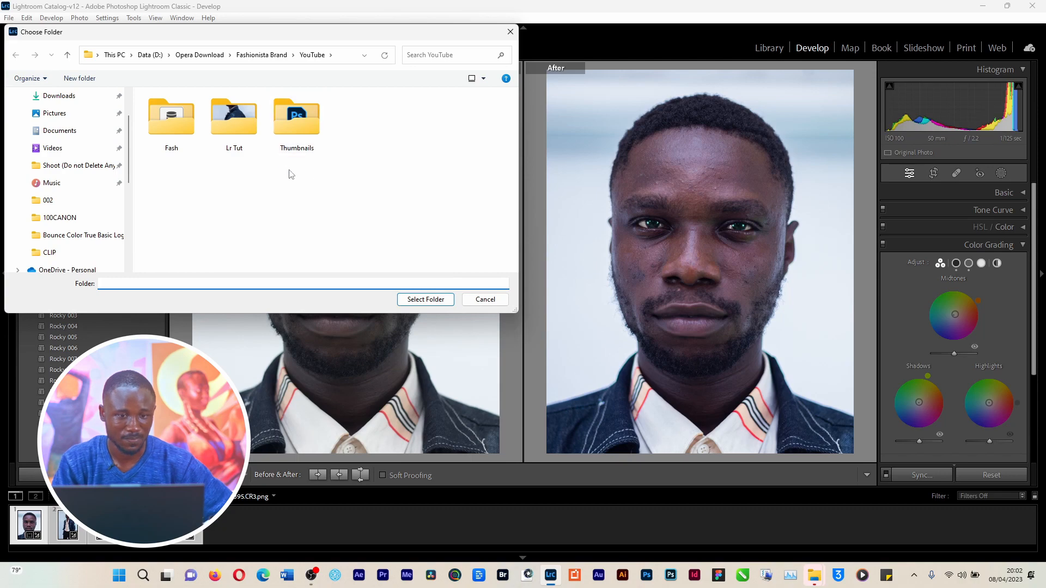
pyautogui.click(240, 137)
pyautogui.click(415, 303)
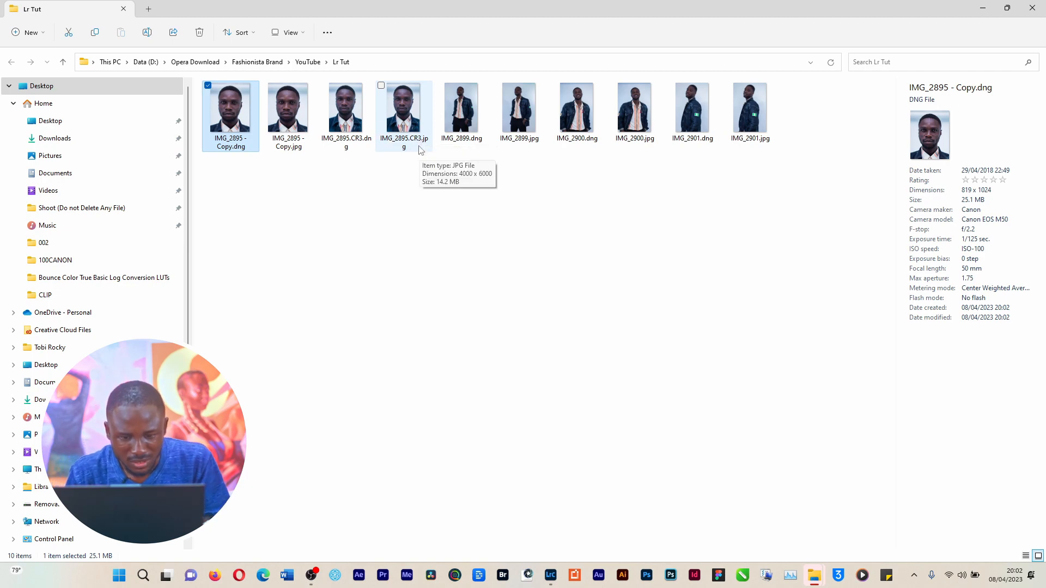
# Check the exported files in the Lr Tut folder, and review the image format choices in Lightroom Classic's export settings
pyautogui.moveTo(401, 183); pyautogui.dragTo(252, 121)
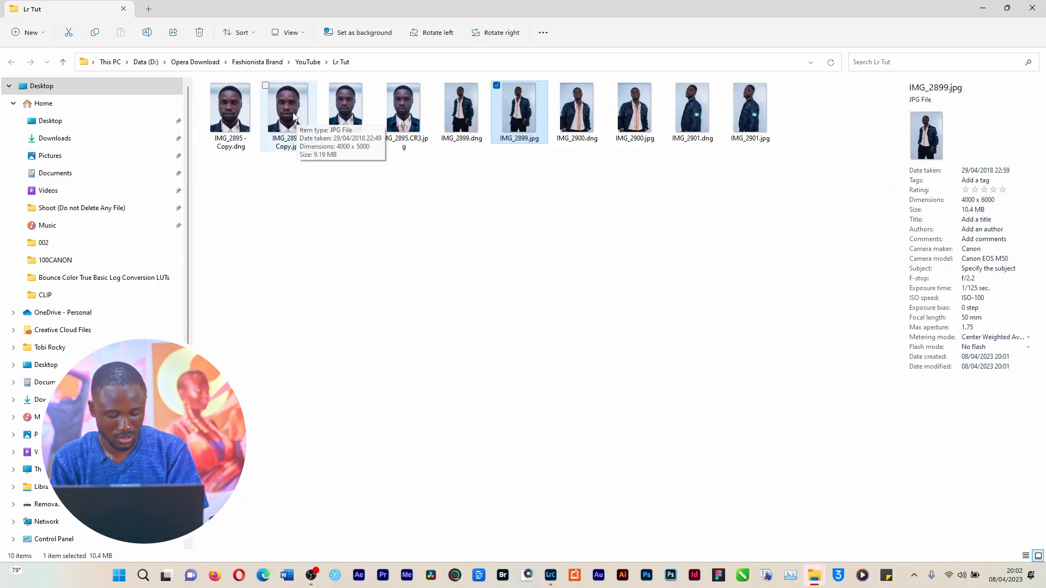
pyautogui.hotkey('alt', 'Tab')
pyautogui.hotkey('alt', 'Tab')
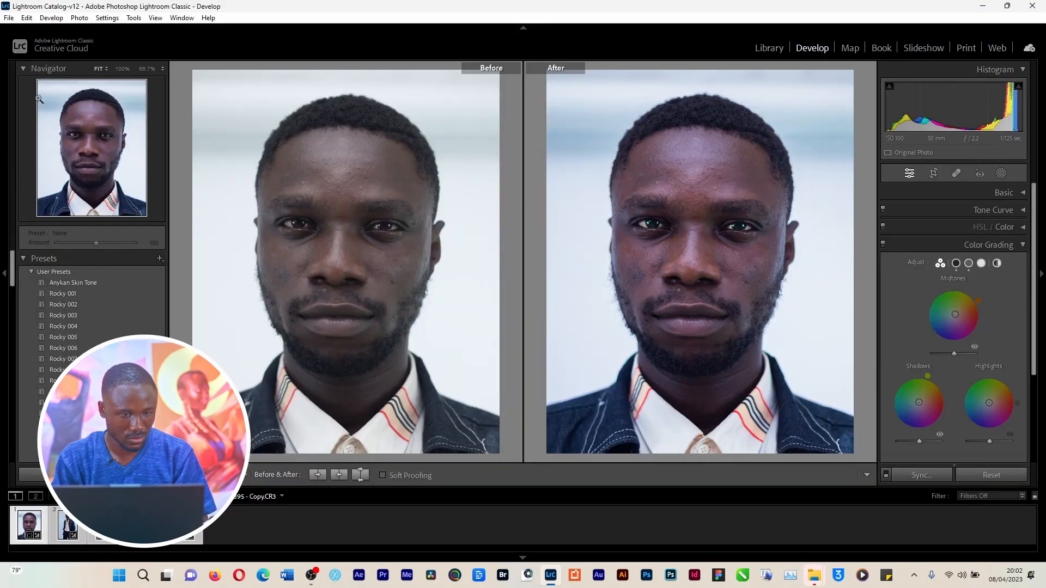
pyautogui.click(9, 18)
pyautogui.click(143, 172)
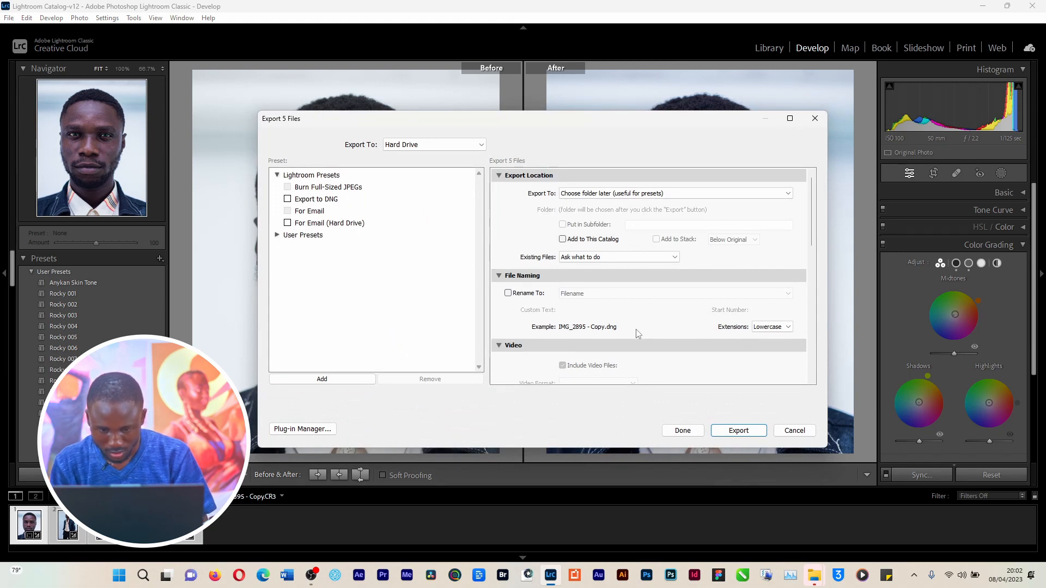
pyautogui.moveTo(812, 222); pyautogui.dragTo(791, 290)
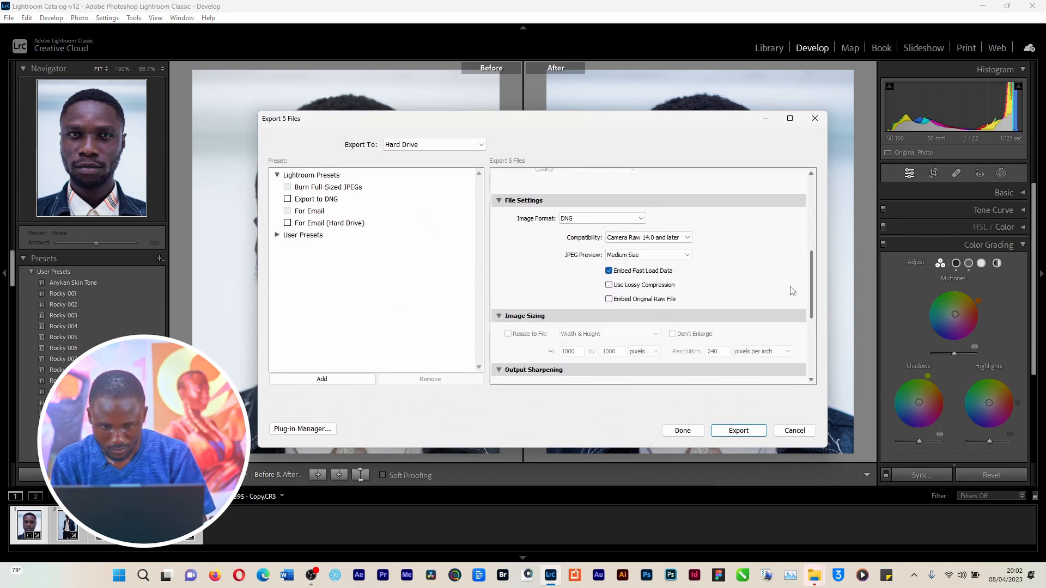
pyautogui.click(605, 221)
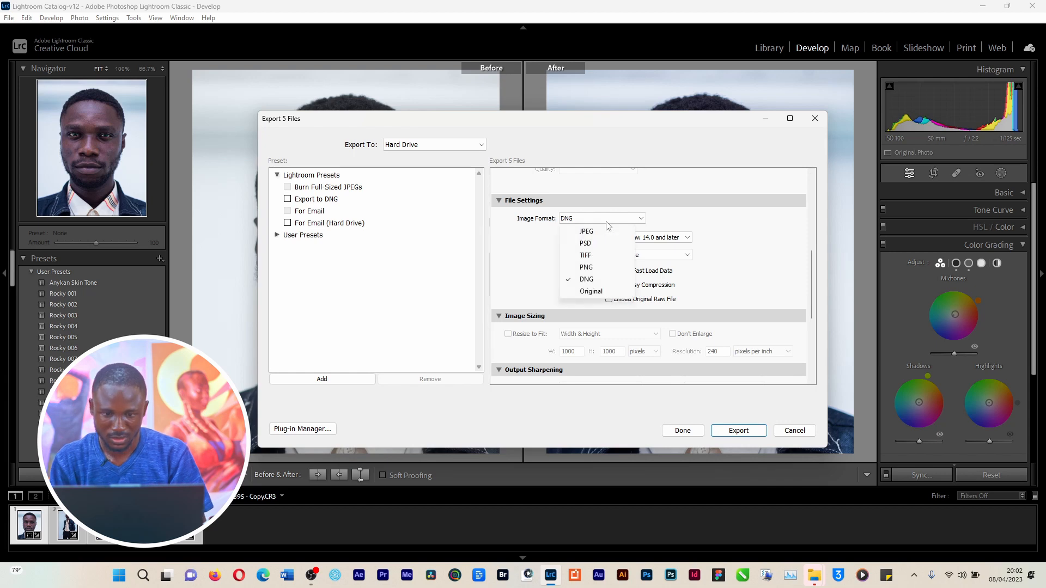
pyautogui.click(599, 280)
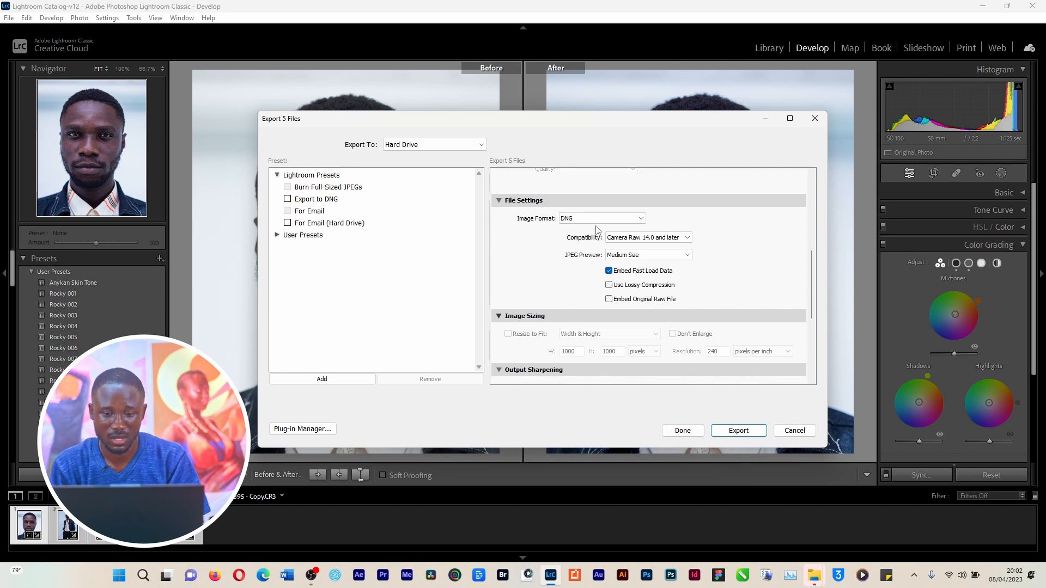
pyautogui.click(599, 293)
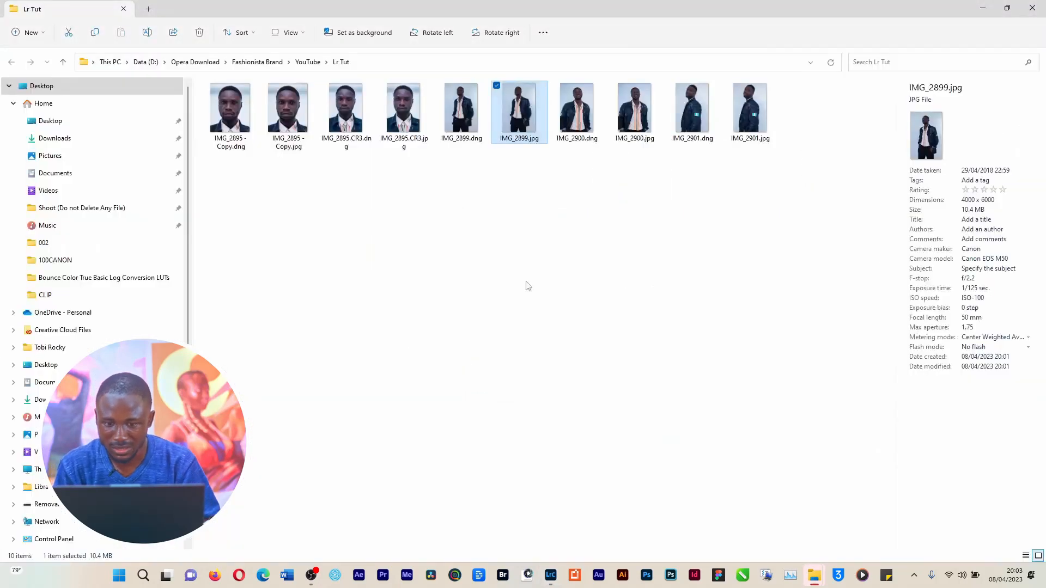
# In File Explorer, show the Lr Tut folder as a detailed list sorted by file type, and widen the Date column
pyautogui.click(470, 117)
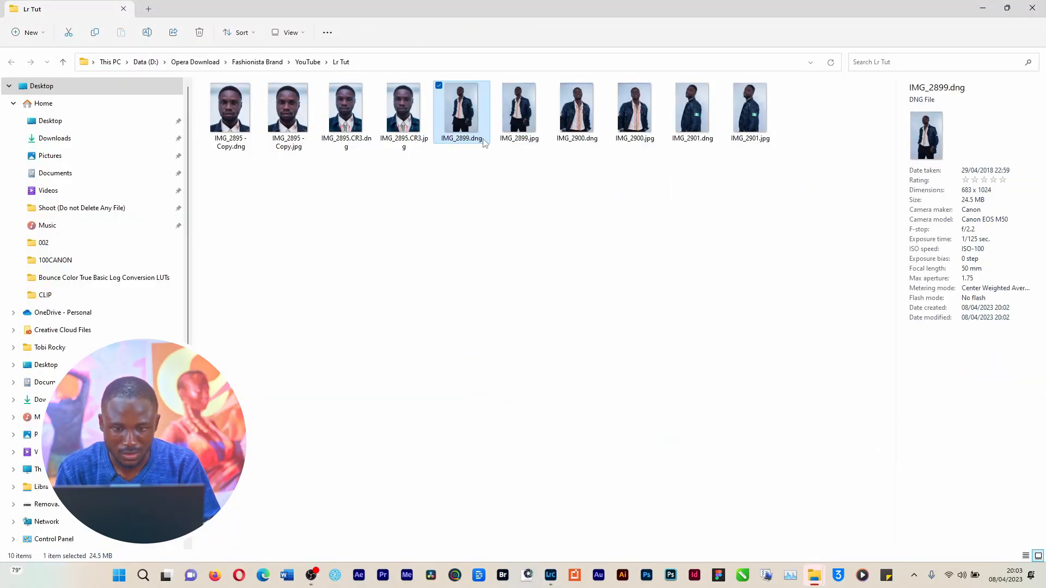
pyautogui.click(256, 143)
pyautogui.click(1026, 556)
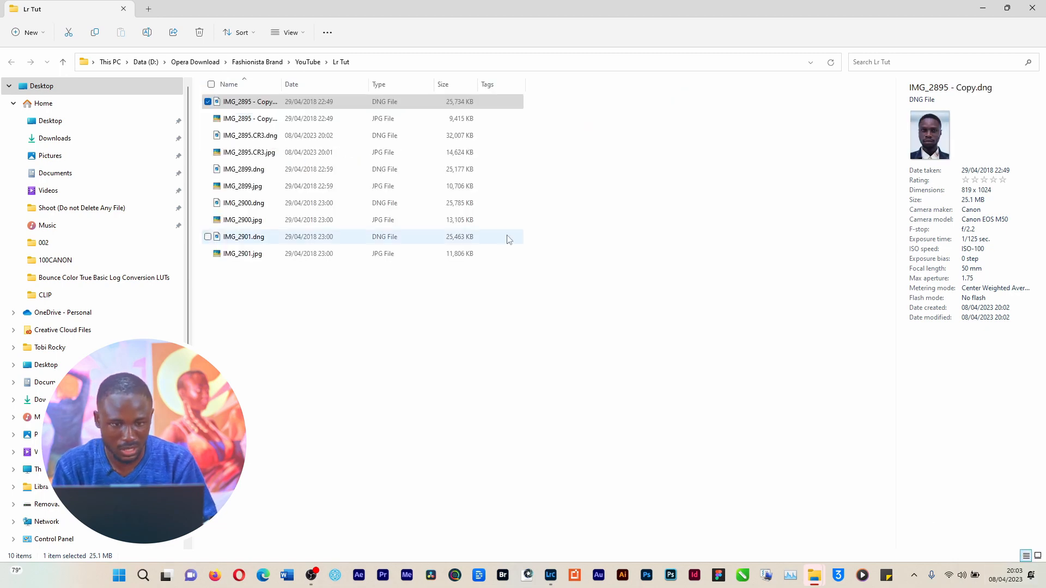
pyautogui.click(396, 86)
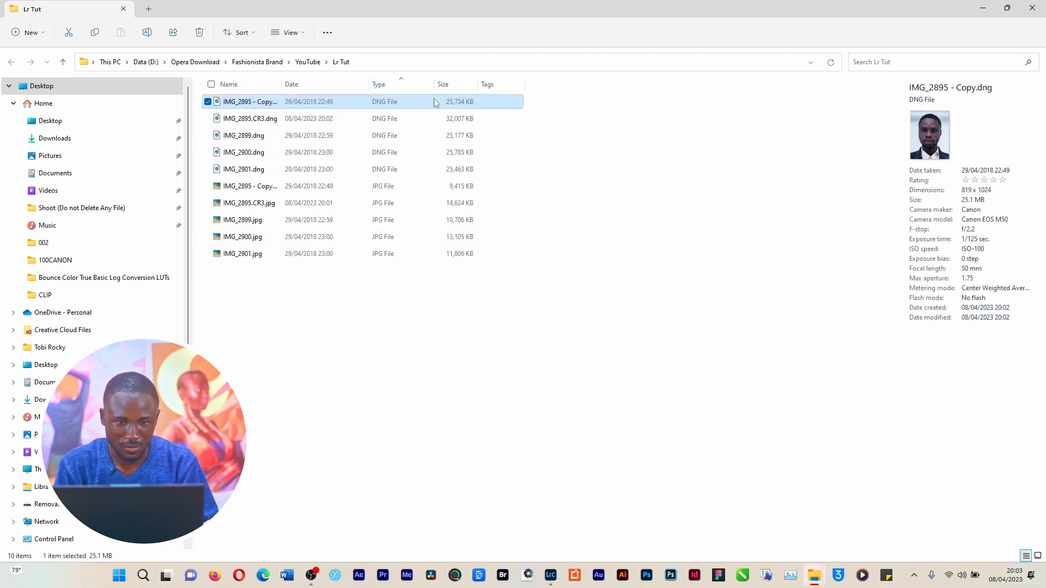
pyautogui.moveTo(370, 86); pyautogui.dragTo(395, 88)
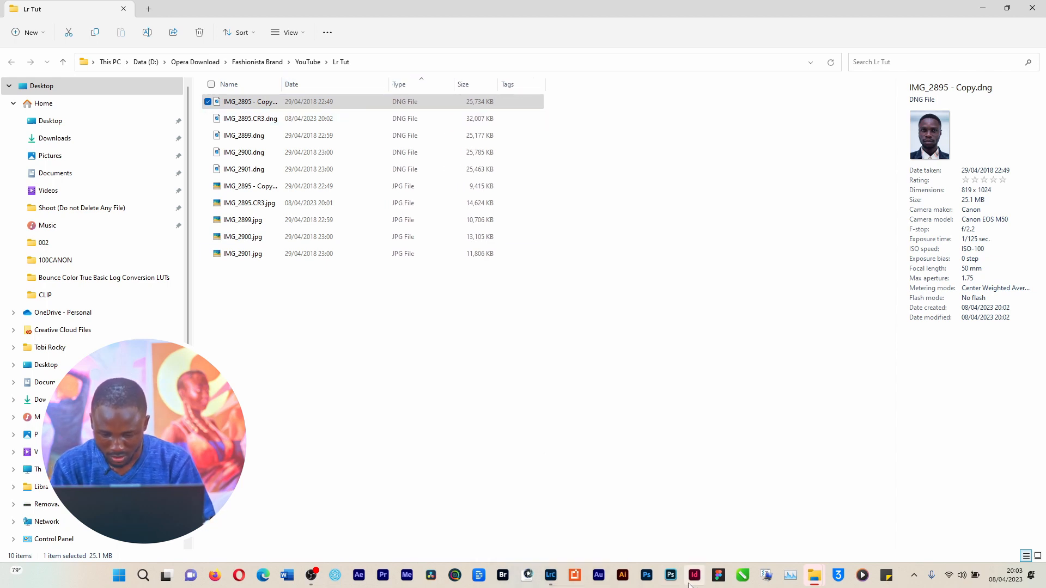
# Open Photoshop
pyautogui.click(672, 584)
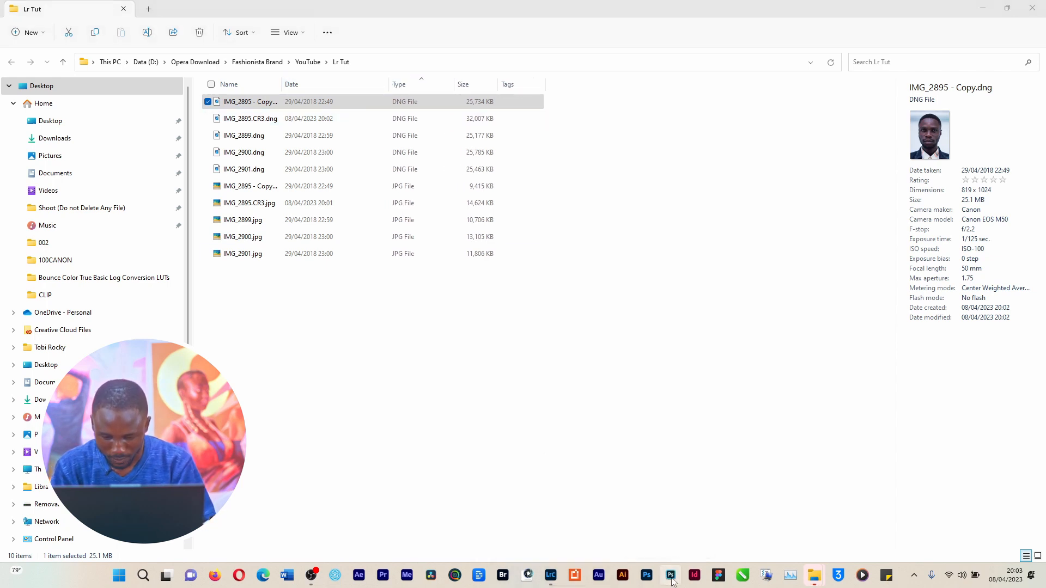